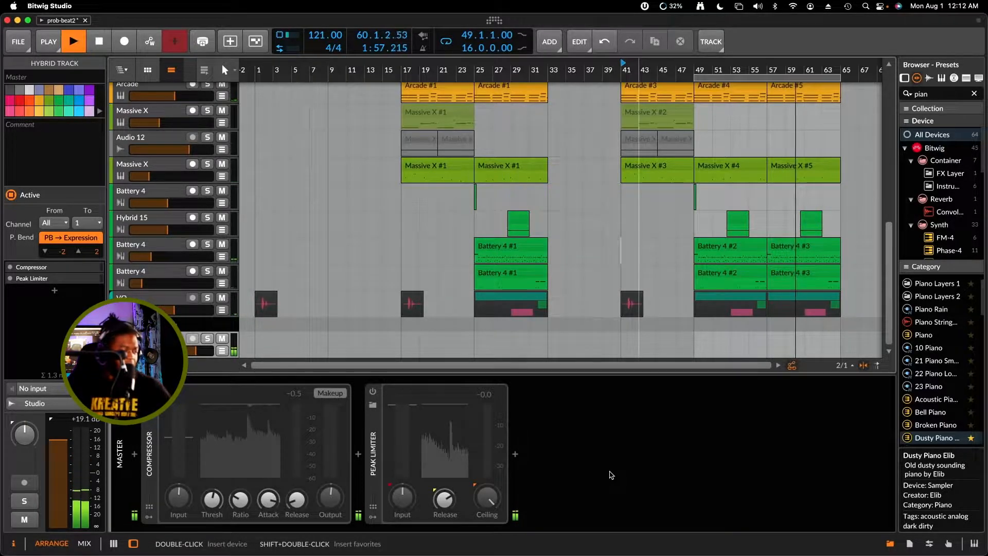
Stop playback, inspect the Master channel in the mixer, and show its Compressor in the device chain
key(space)
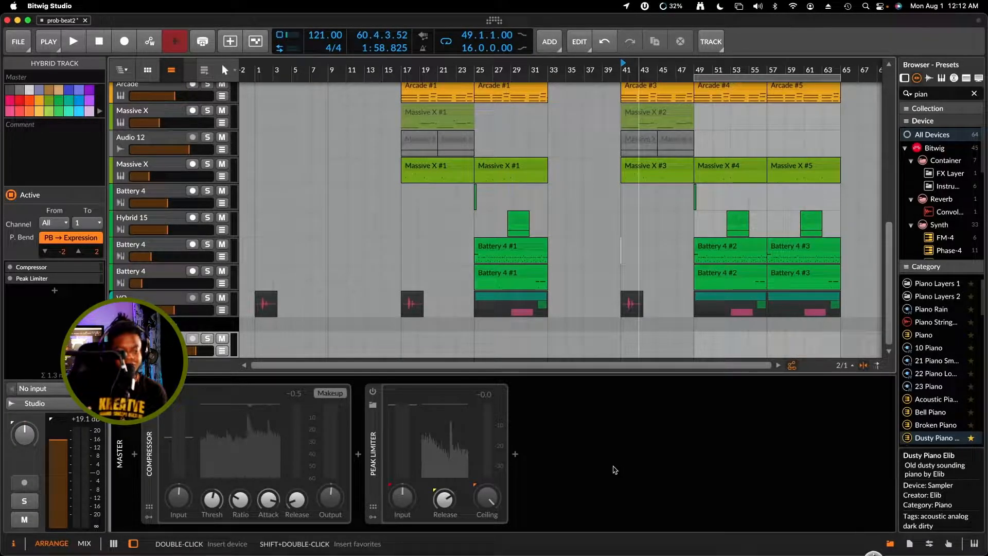
click(638, 455)
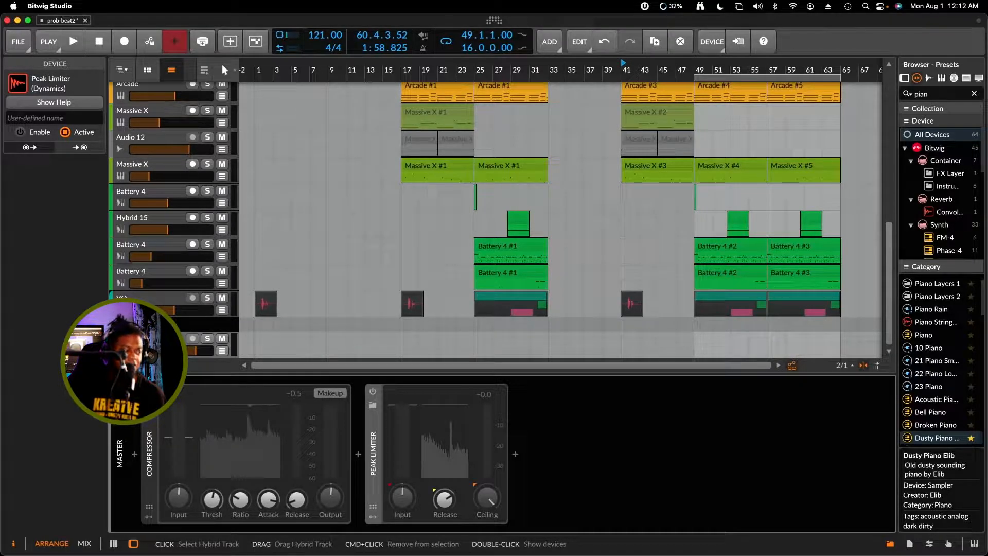
click(144, 340)
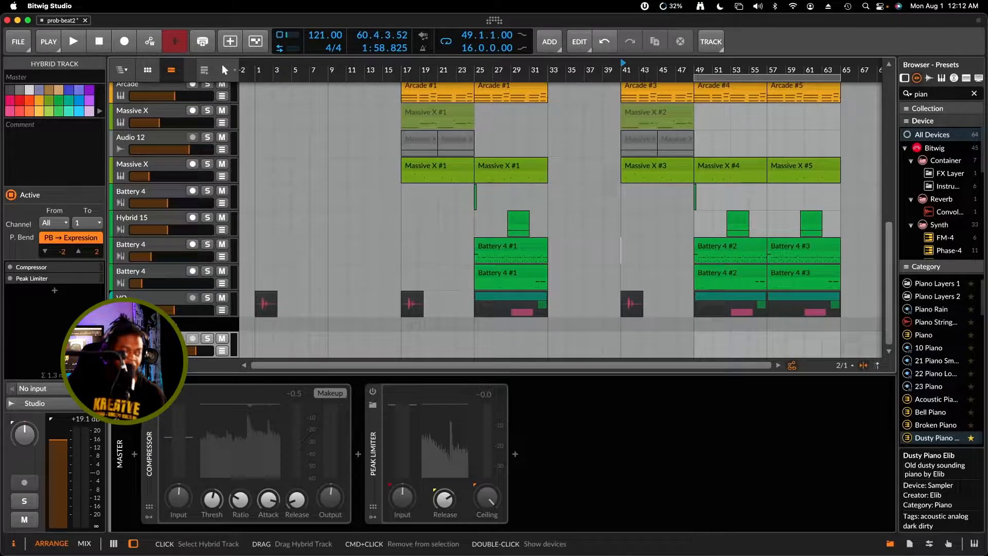
key(m)
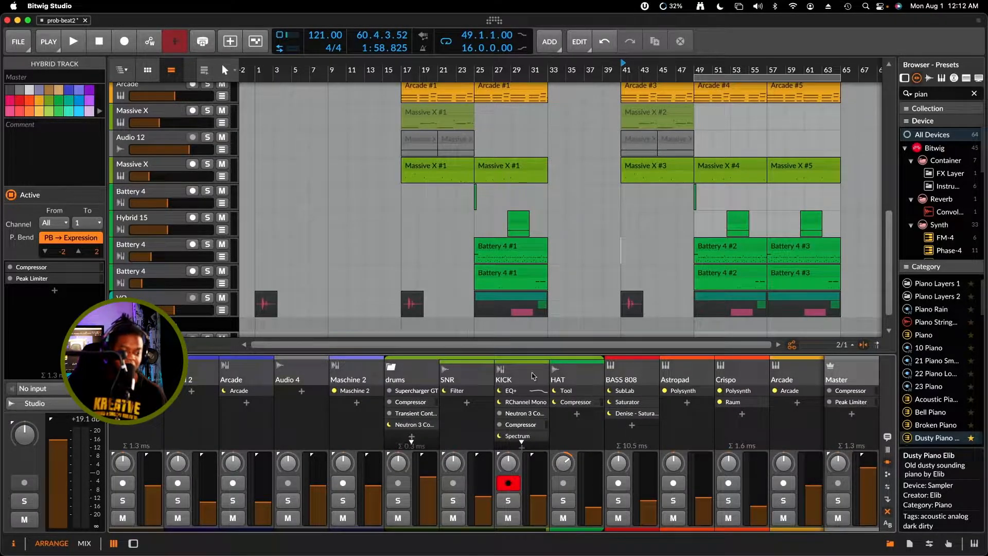
mouse_move(868, 469)
mouse_down()
mouse_move(868, 490)
mouse_move(869, 464)
mouse_move(870, 480)
mouse_up()
double_click(870, 479)
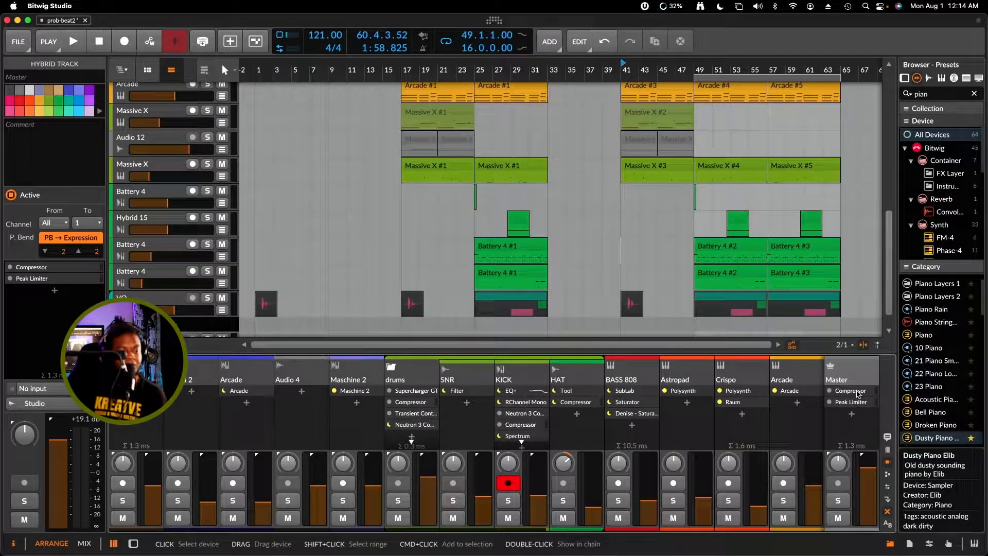
double_click(855, 391)
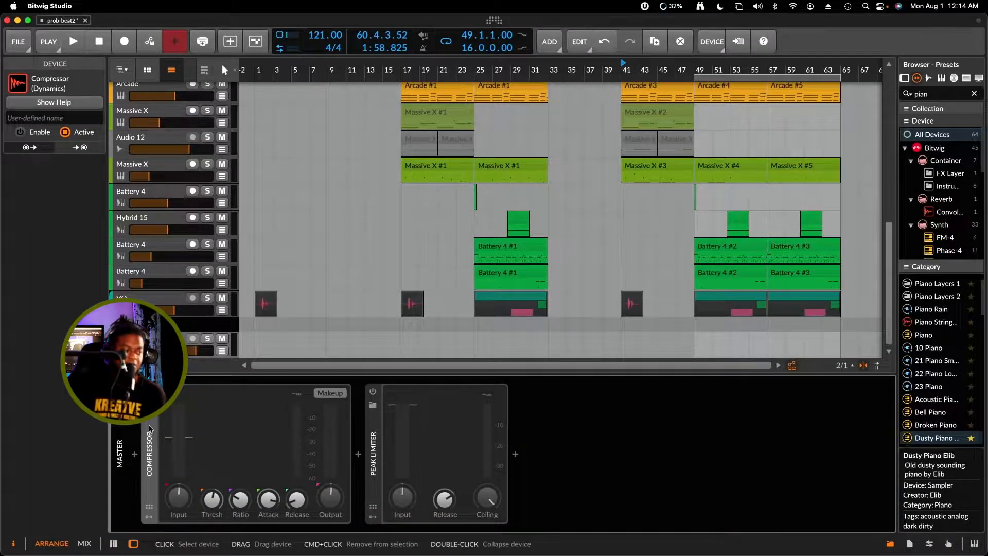
Play the song, enable the Compressor on the Master track, and adjust its ratio and threshold by ear
key(space)
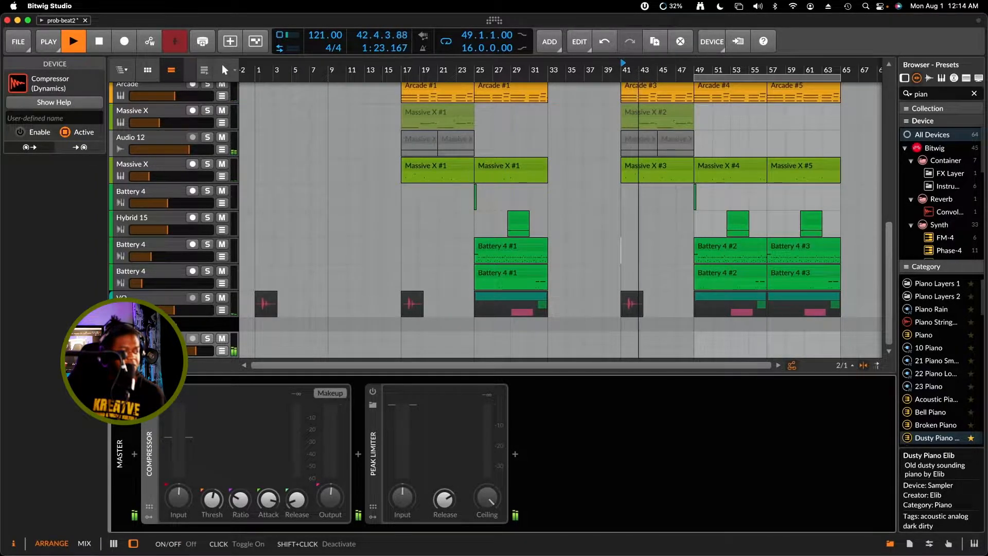
click(149, 391)
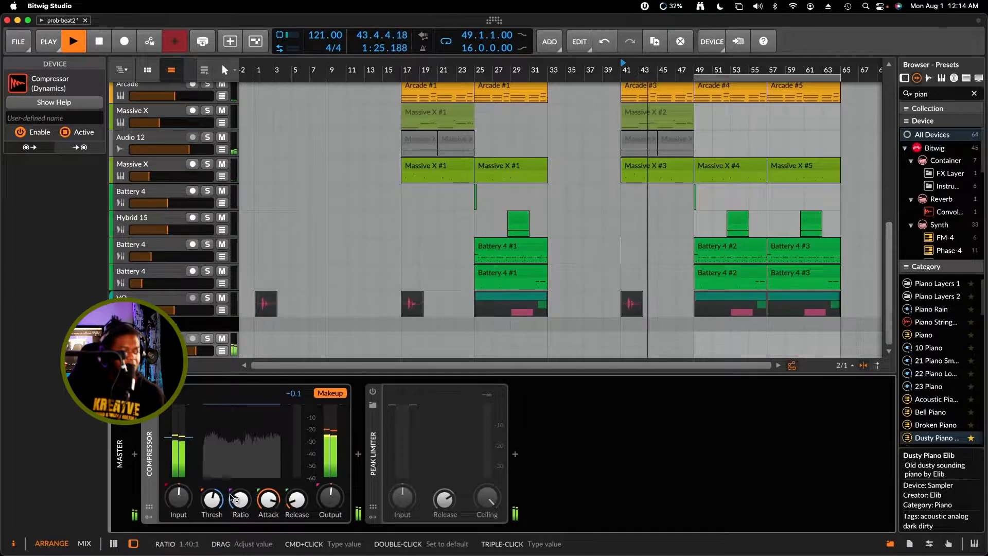
drag(239, 500, 239, 500)
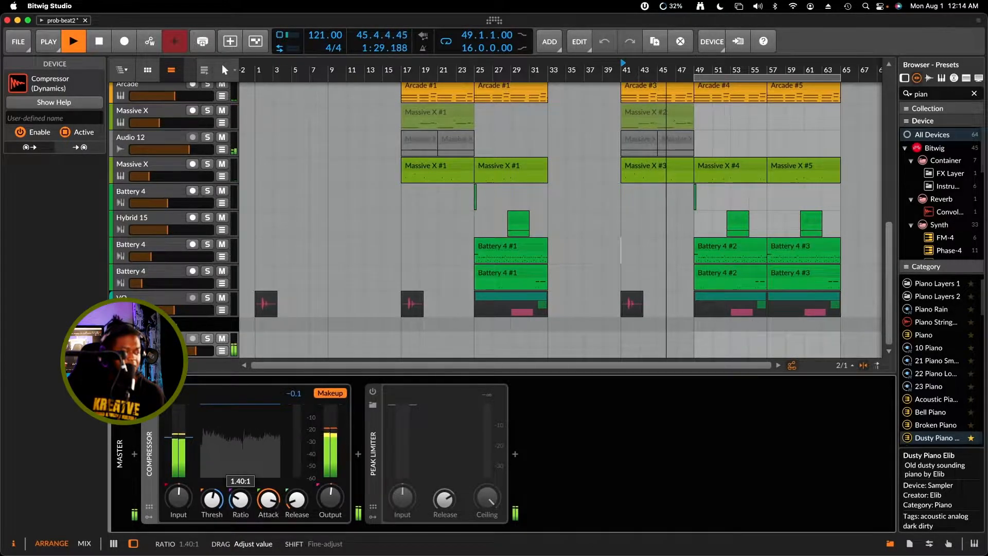
drag(239, 500, 239, 500)
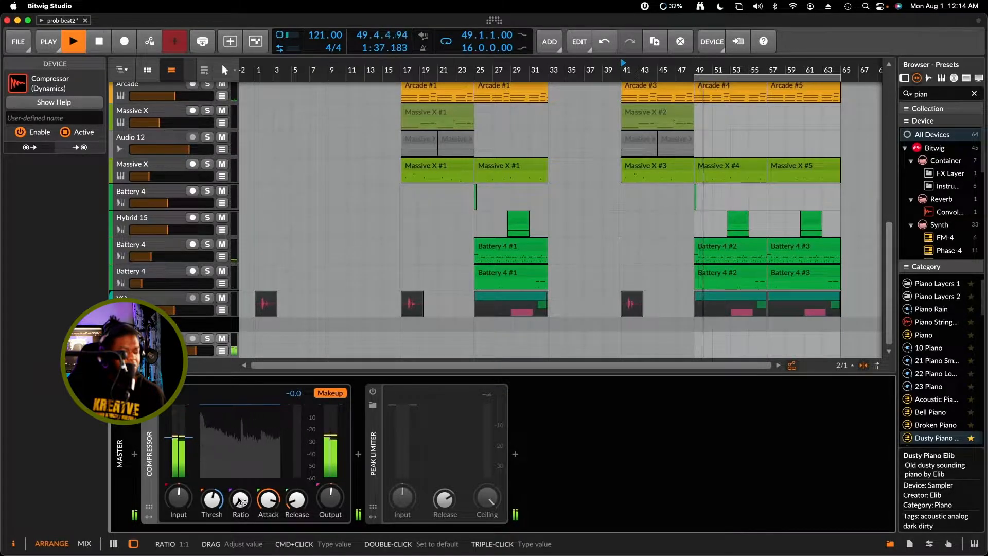
drag(211, 503, 242, 507)
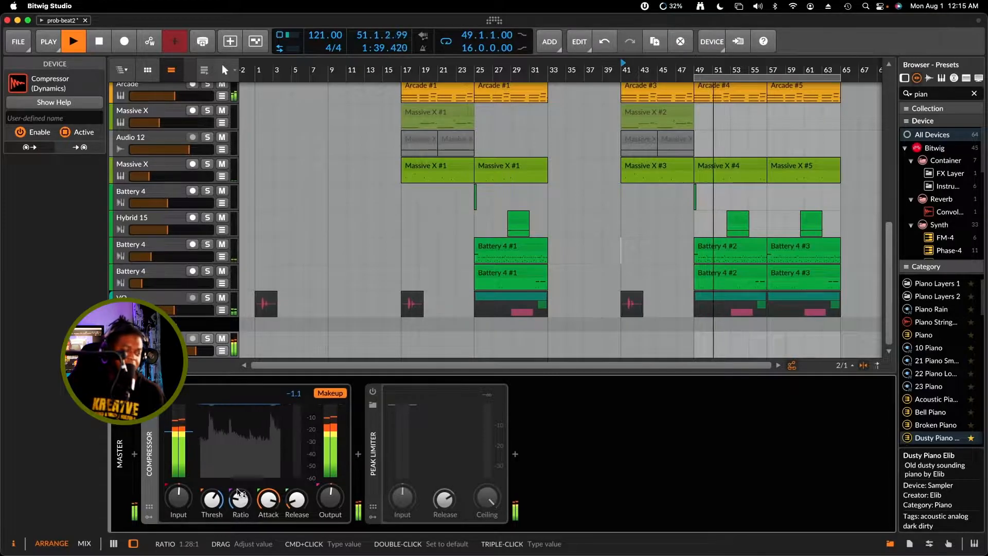
drag(239, 493, 239, 486)
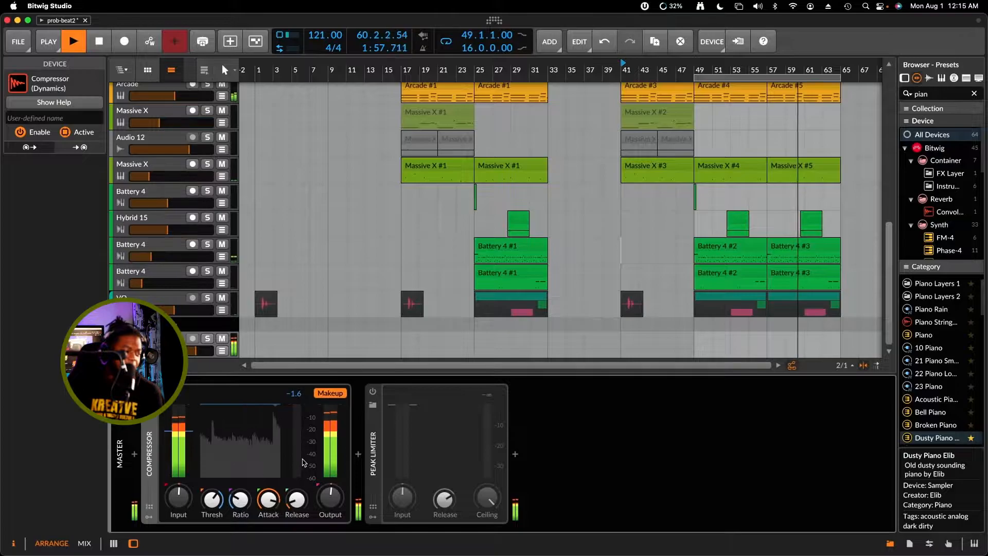
Enable the Master's Peak Limiter, raise its input gain, adjust its release while listening, and stop playback
click(373, 392)
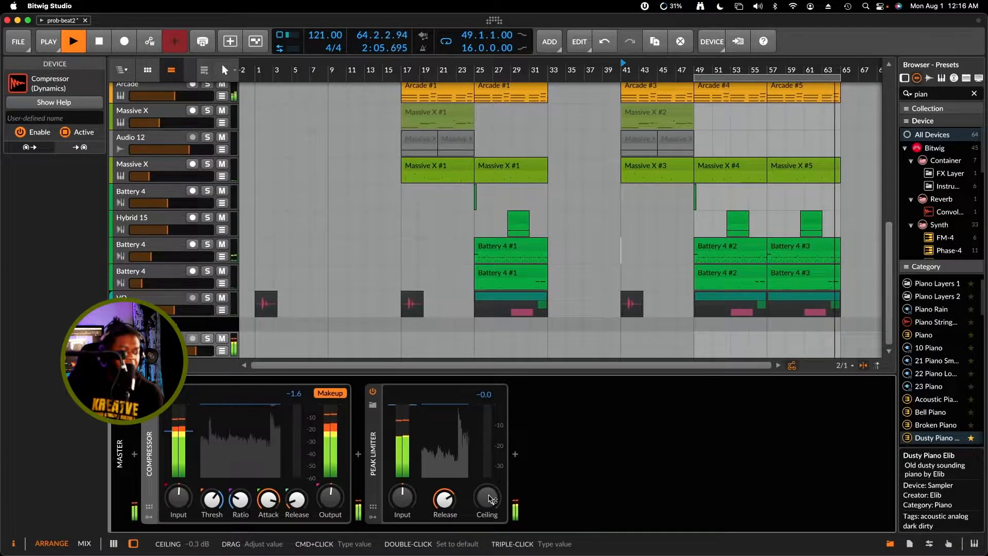
drag(488, 499, 488, 499)
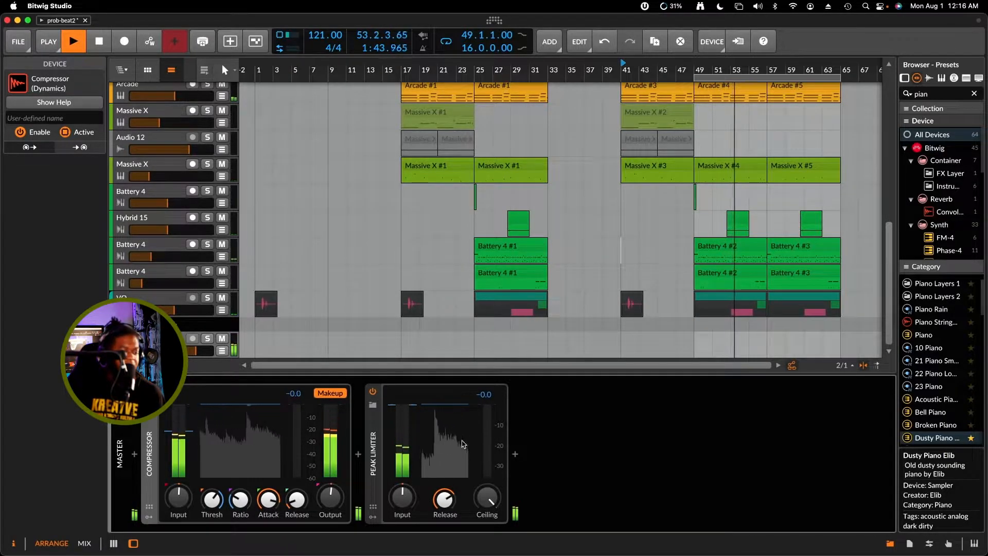
click(402, 497)
drag(402, 497, 403, 471)
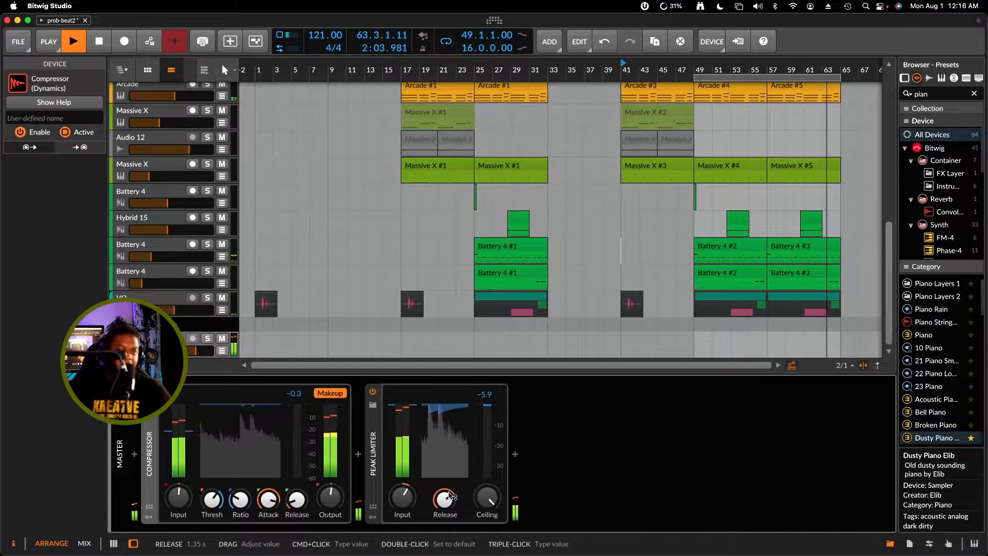
drag(449, 496, 445, 472)
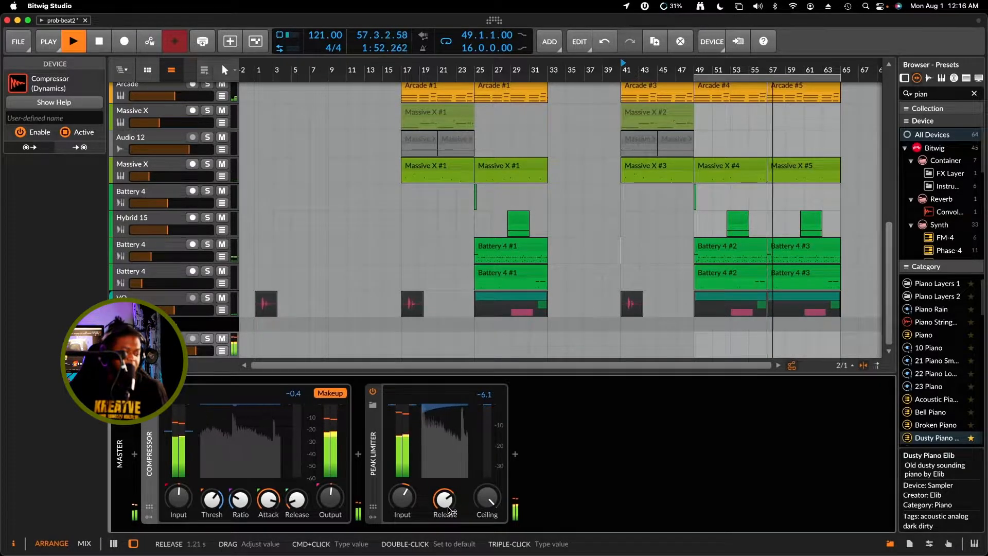
drag(445, 499, 445, 494)
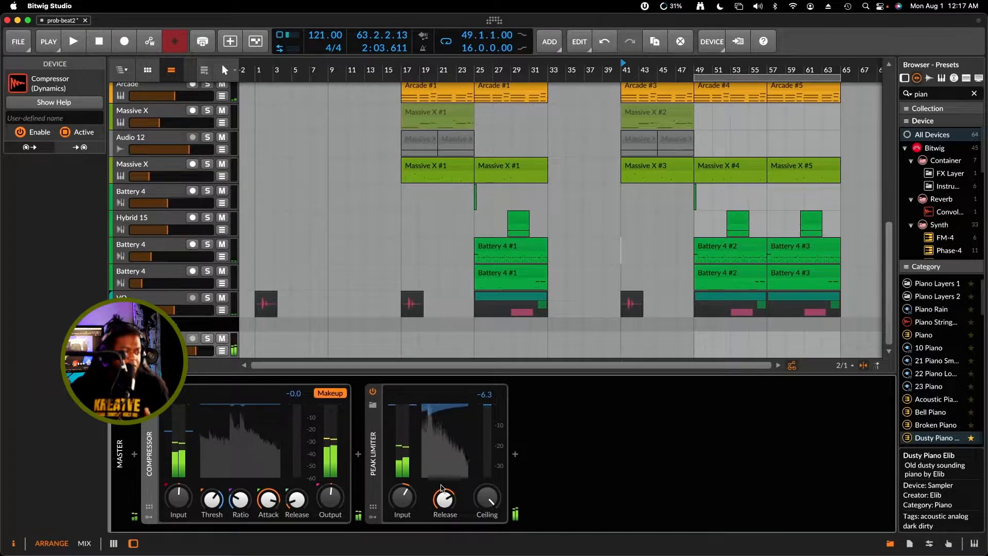
key(space)
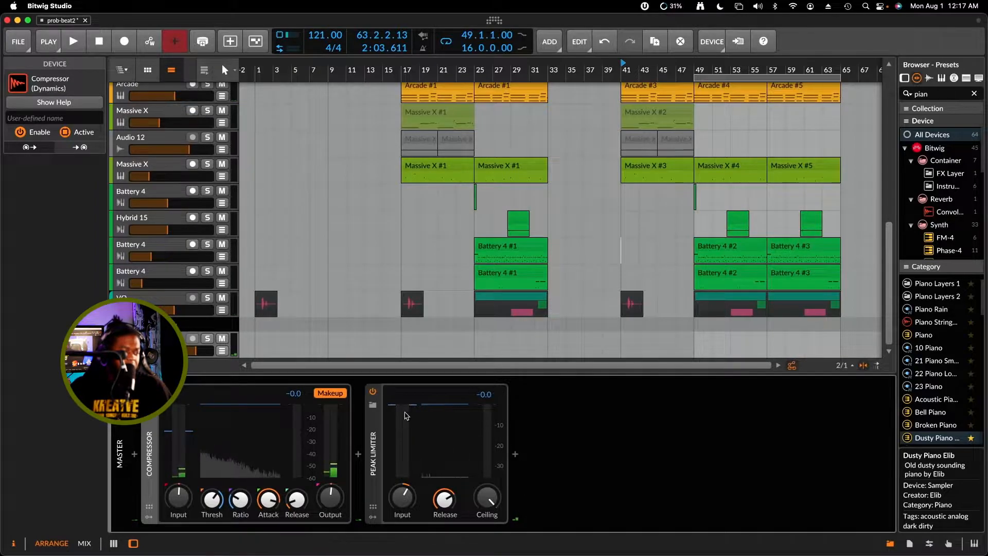
Disable the Peak Limiter and insert the VST3 plug-in TR5 One after it, found by searching for "ik"
click(374, 392)
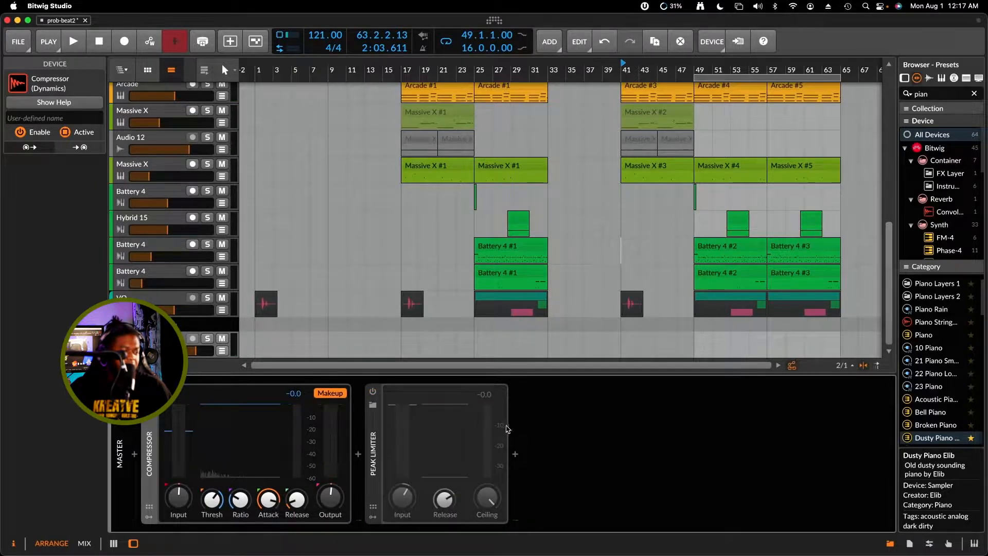
click(516, 455)
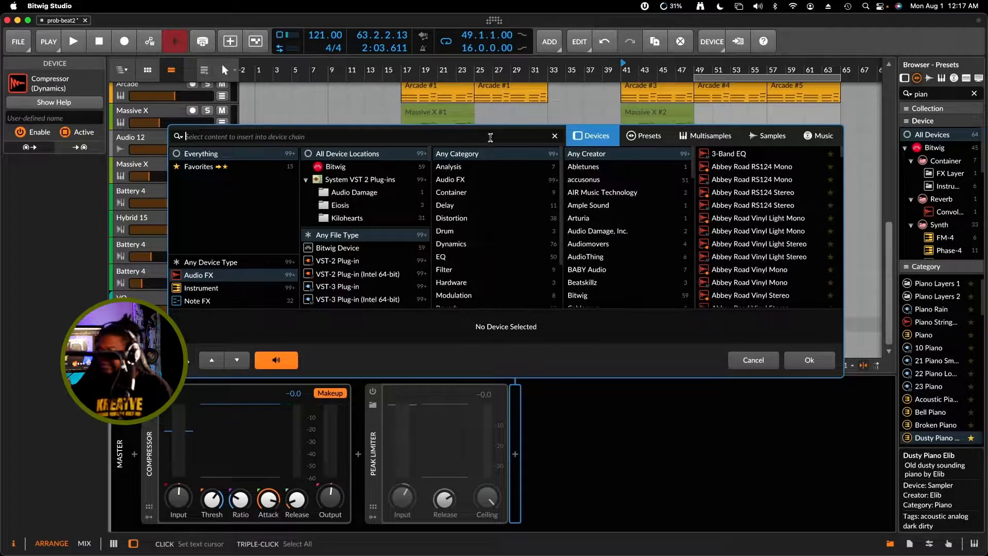
text(ik)
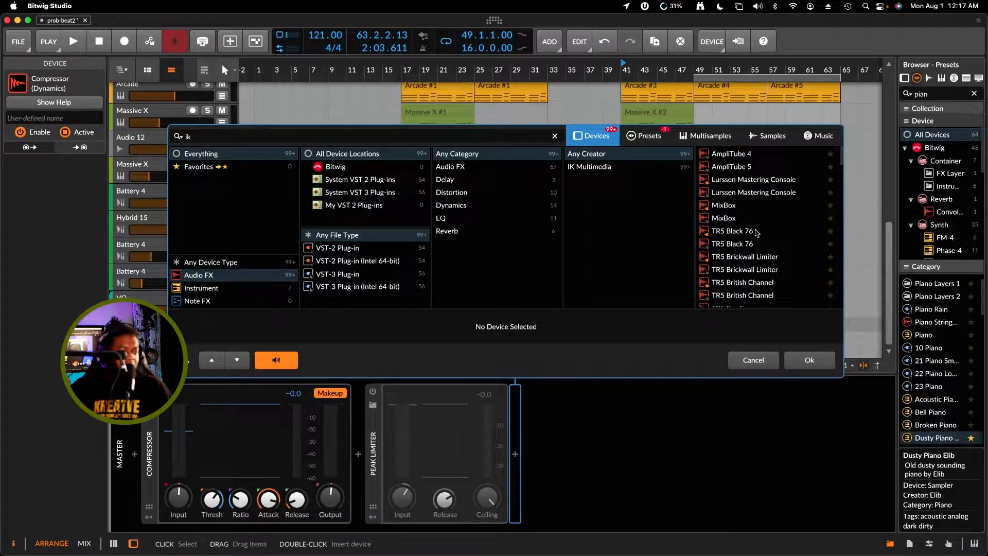
scroll(761, 233, down, 10)
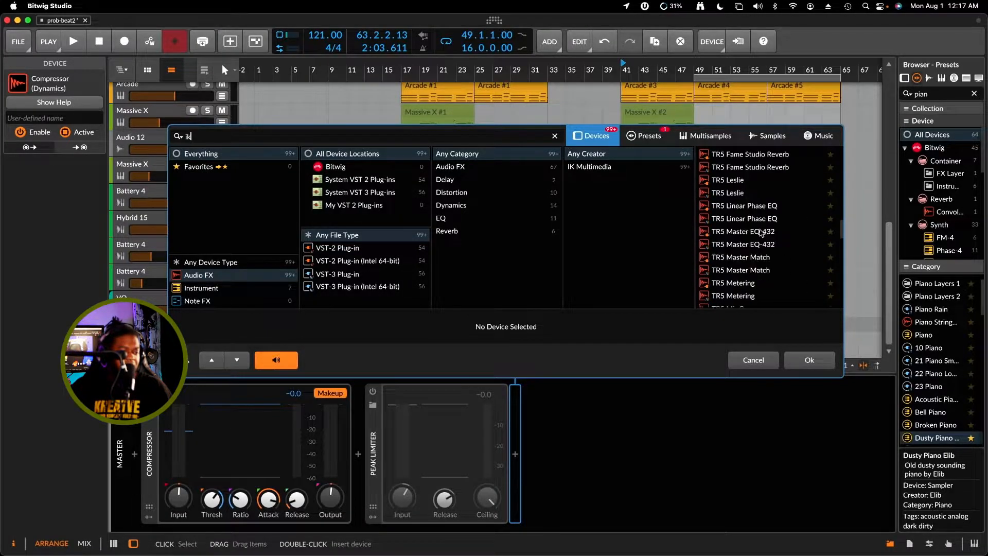
scroll(761, 232, down, 5)
scroll(761, 233, up, 3)
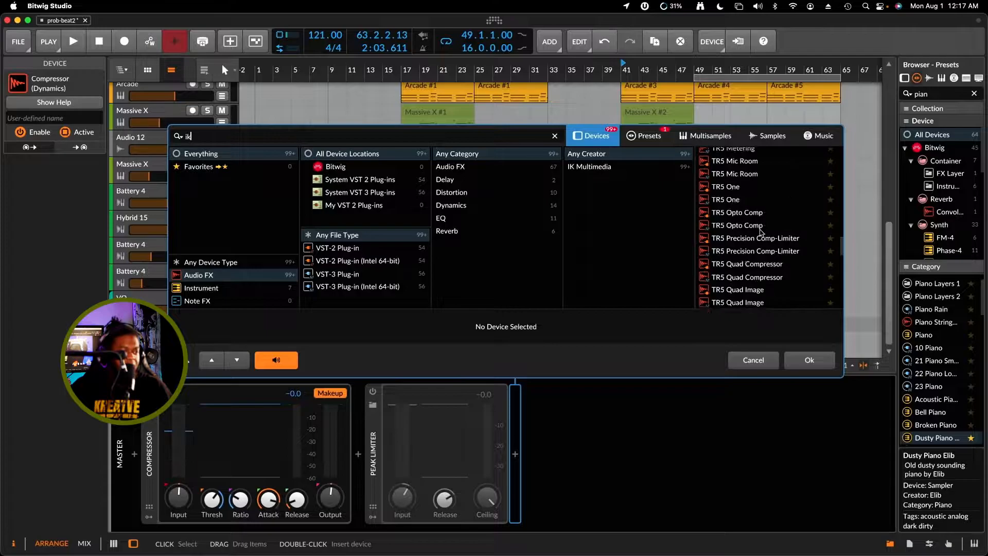
click(746, 200)
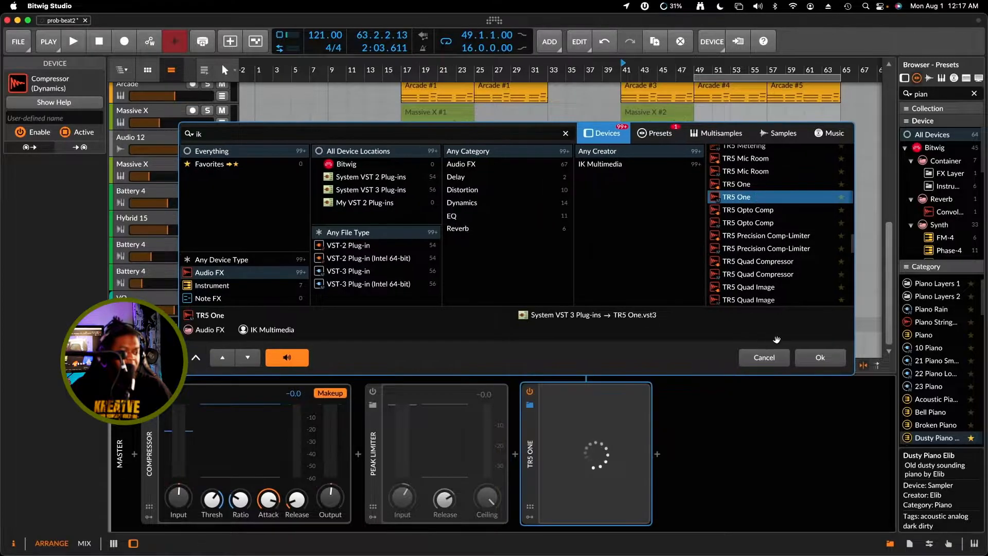
click(810, 358)
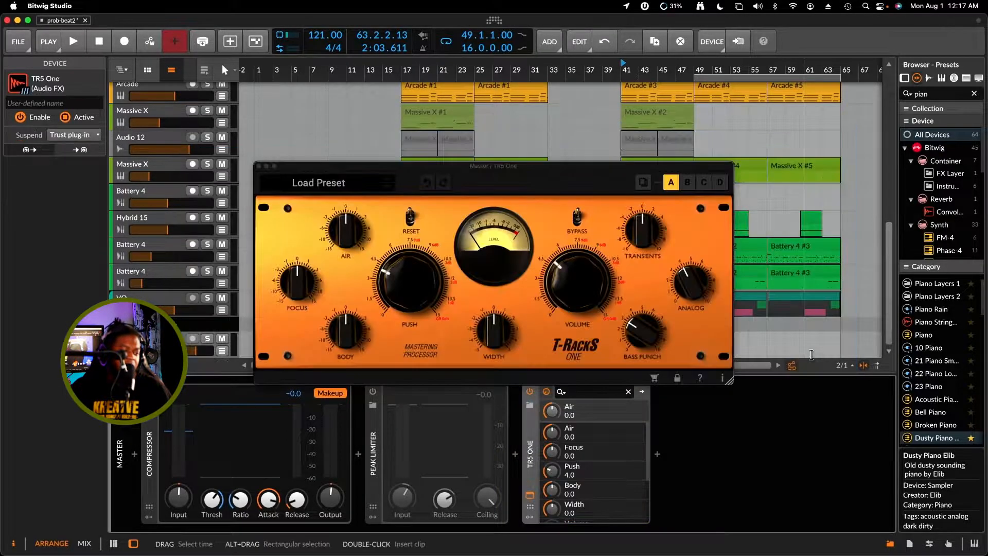
drag(541, 173, 644, 121)
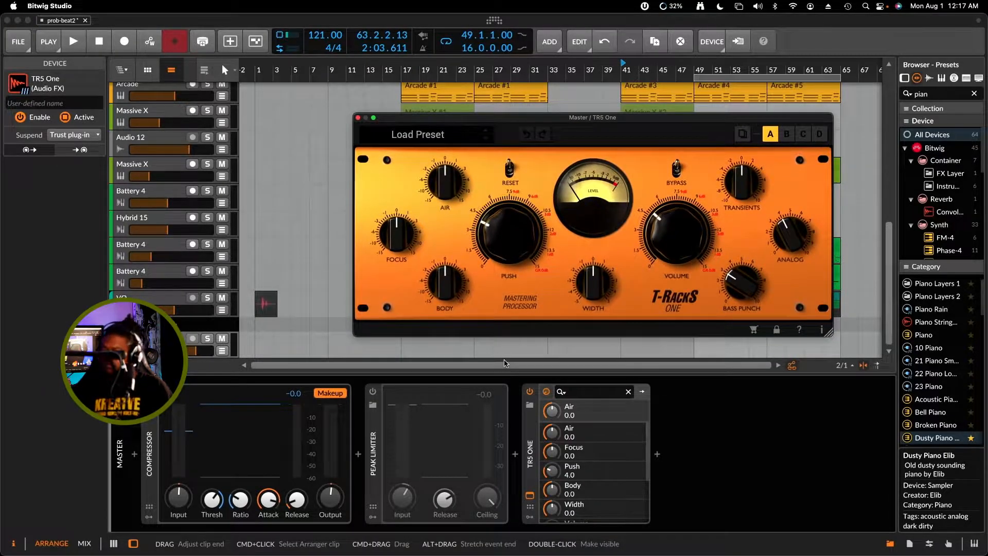
Play the song and set TR5 One's Push to 3.6, Volume to 0.0, Width to 2.3 and Body to 0.1
key(space)
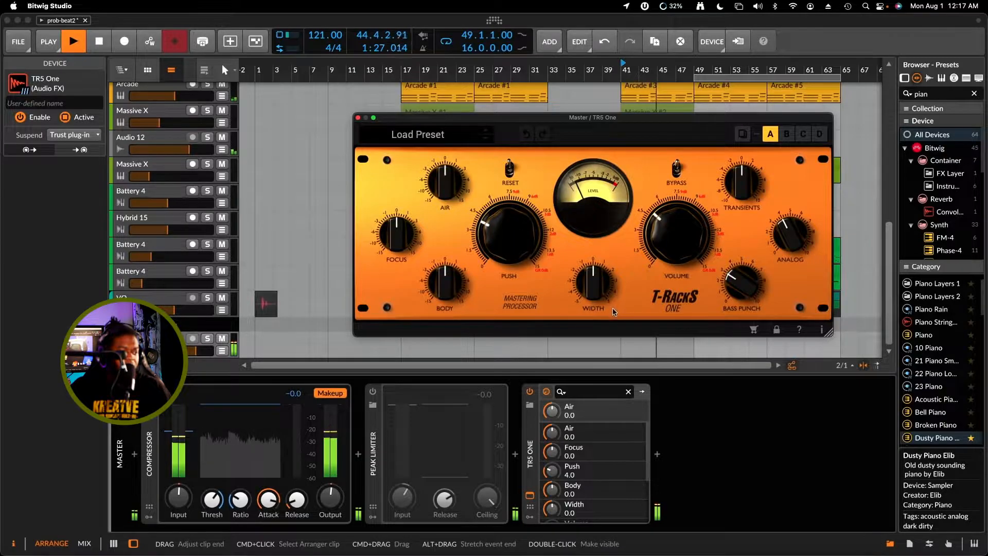
drag(507, 232, 510, 246)
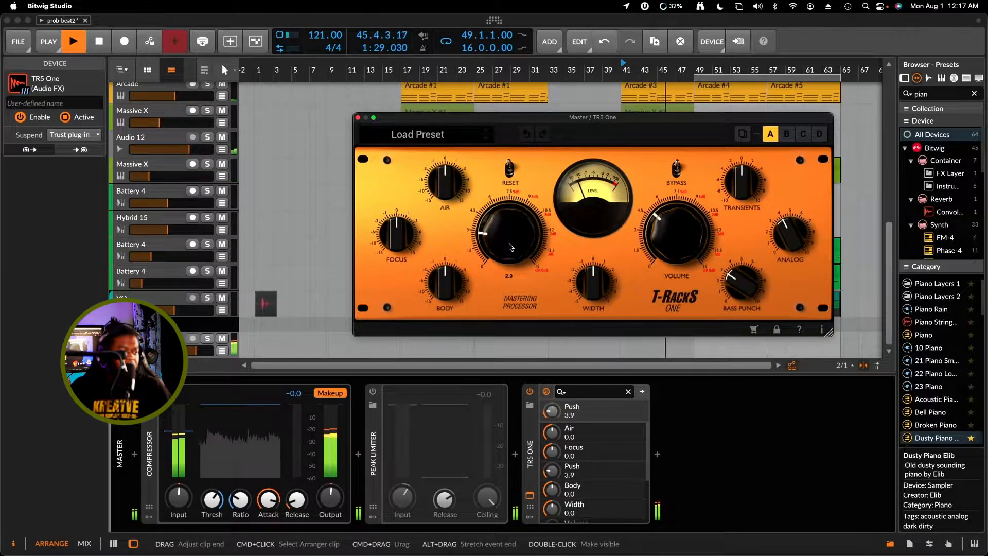
drag(656, 264, 656, 272)
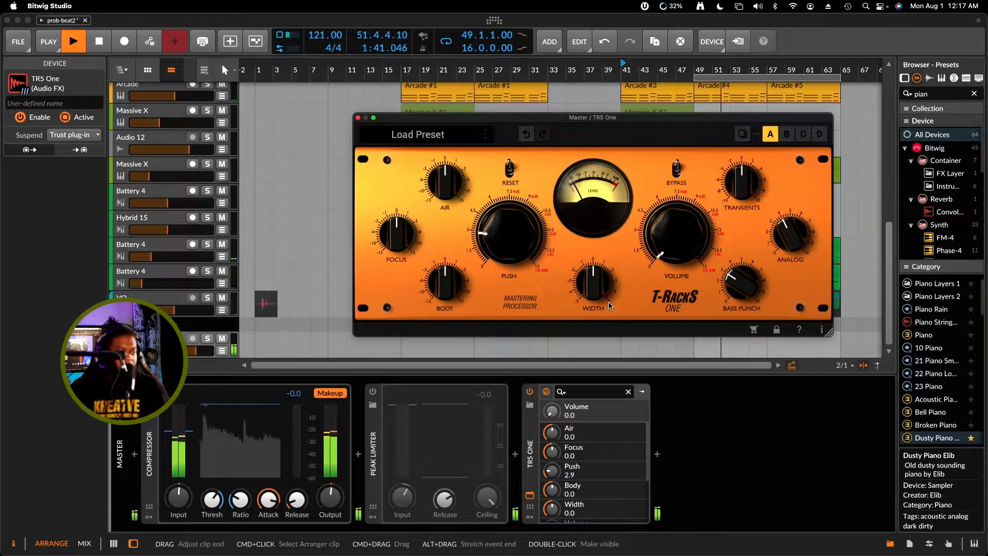
drag(604, 293, 600, 274)
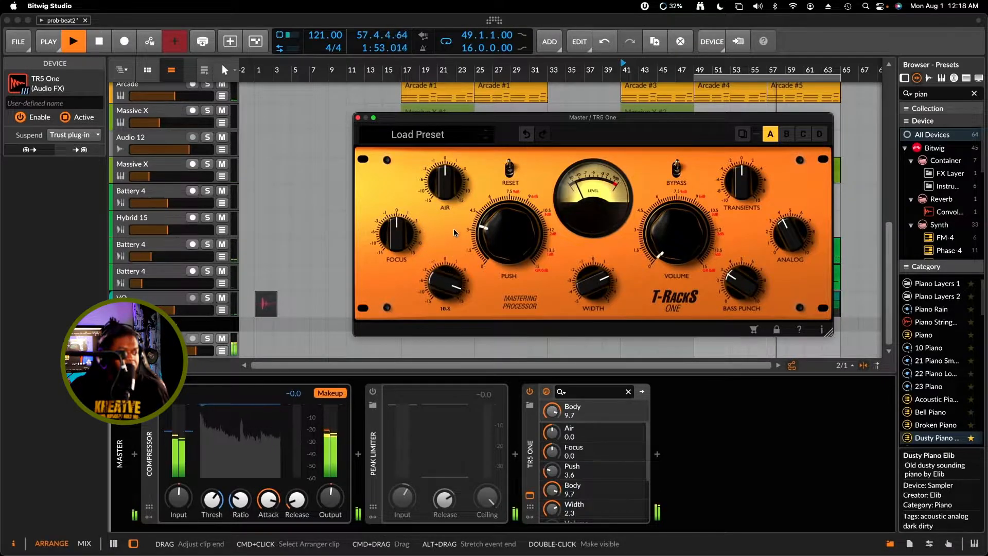
drag(456, 281, 459, 283)
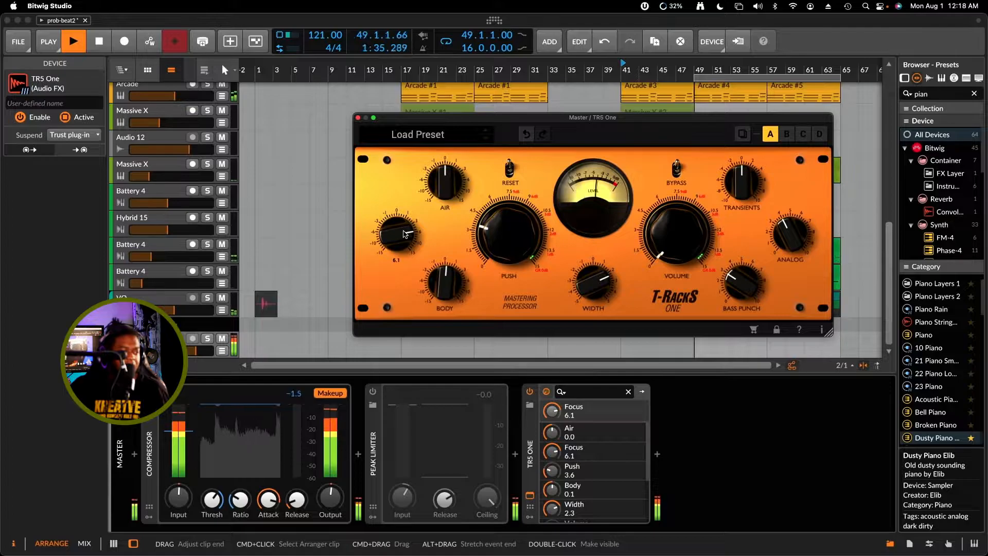
Audition TR5 One's Focus and Transients and return both to 0, with Air at 1.6 and Bass Punch at 8.7
drag(393, 265, 395, 263)
mouse_move(402, 237)
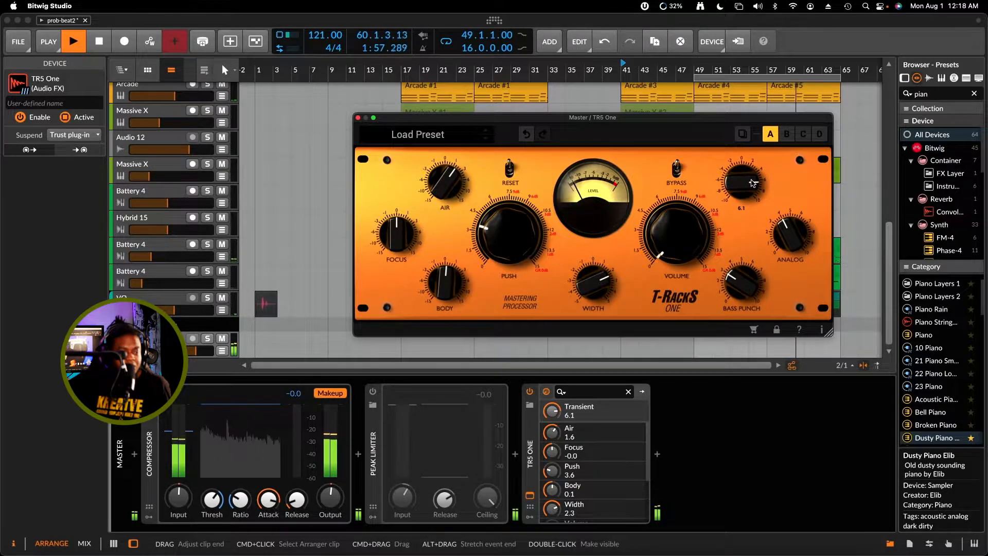
drag(753, 181, 755, 223)
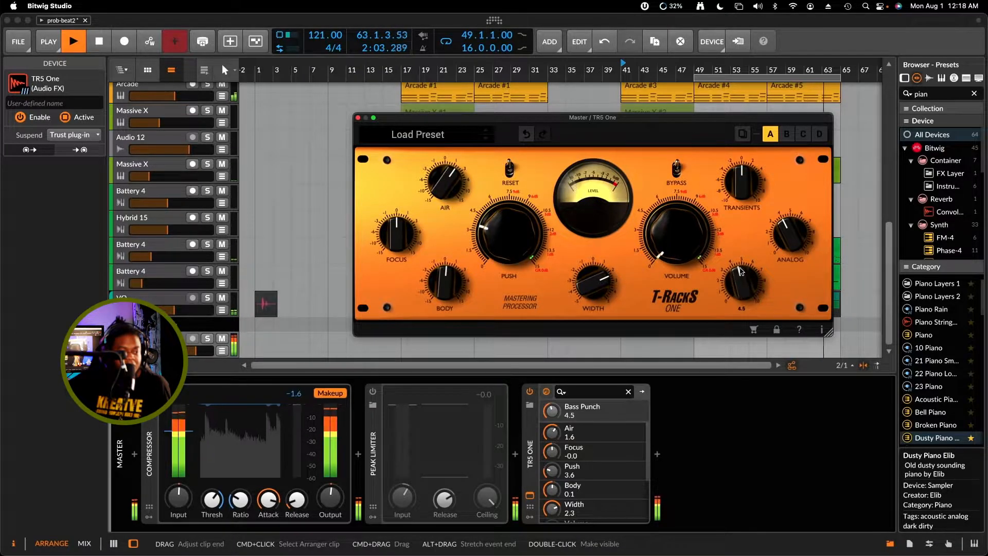
drag(739, 250, 739, 240)
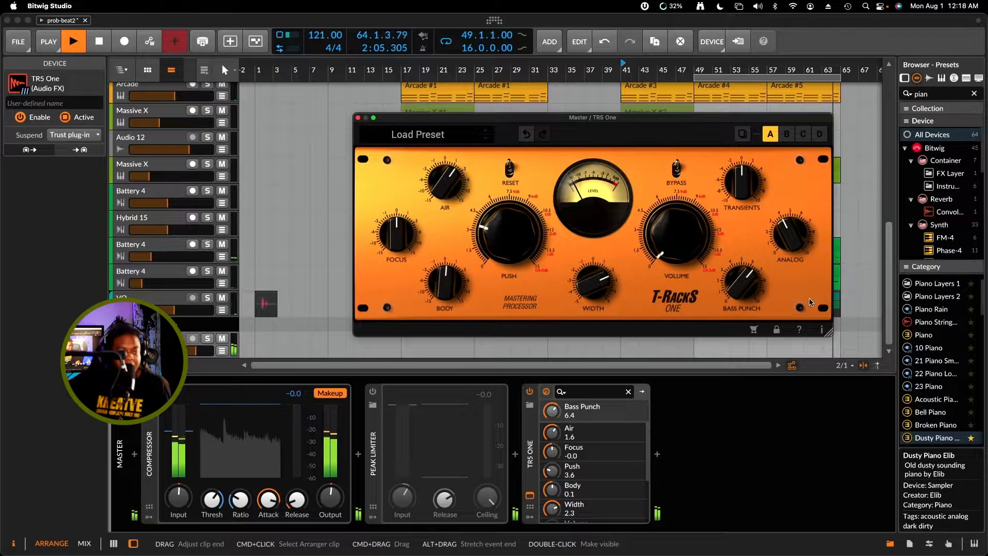
drag(745, 282, 746, 270)
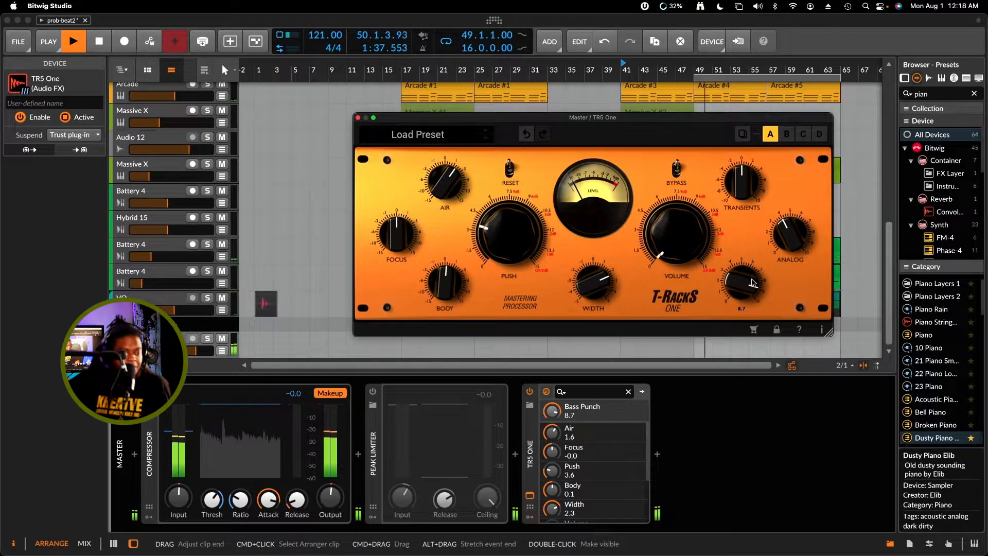
Lower TR5 One's Bass Punch, settle it at 6.0, and raise Body to 1.6 while the song plays
drag(753, 291, 757, 333)
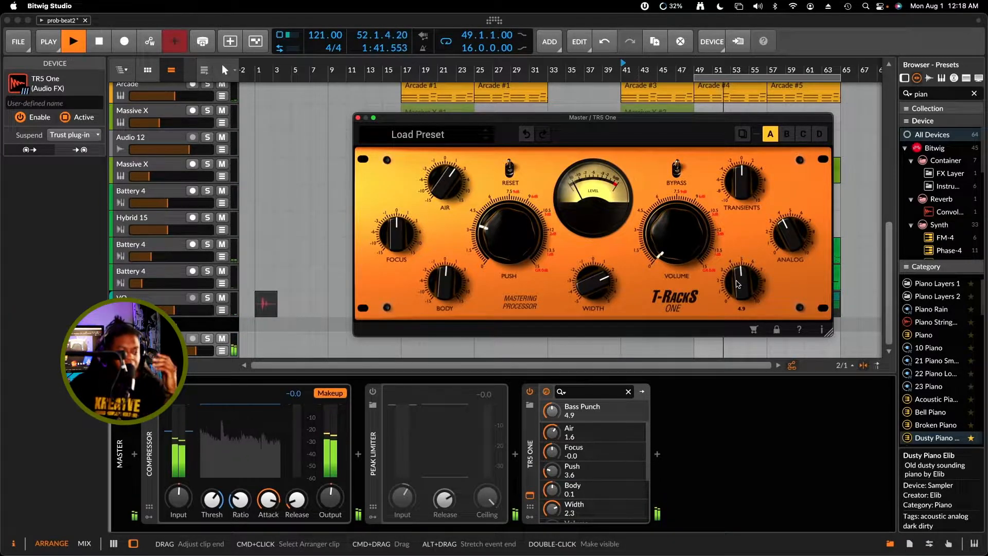
drag(751, 300, 751, 284)
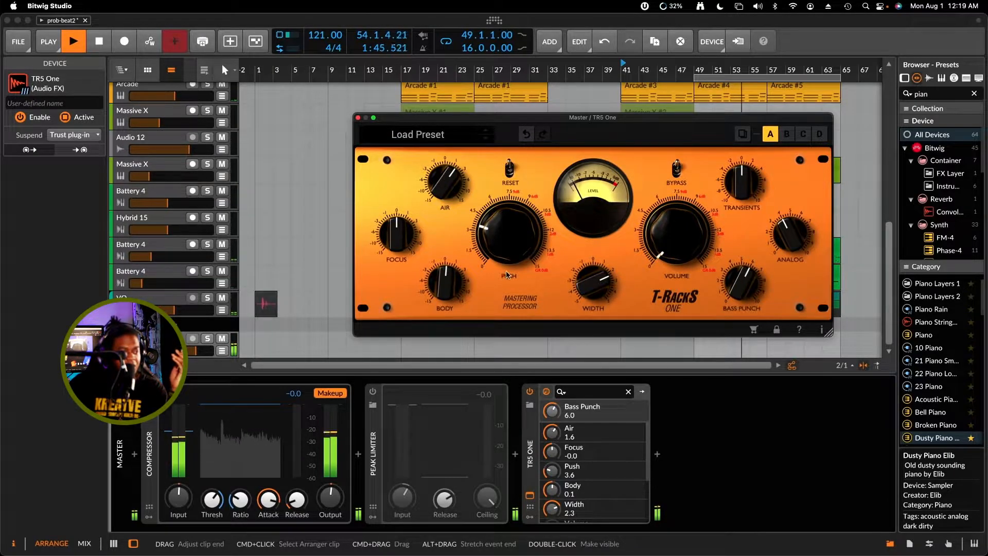
mouse_move(453, 294)
mouse_down()
mouse_move(451, 247)
mouse_move(449, 277)
mouse_up()
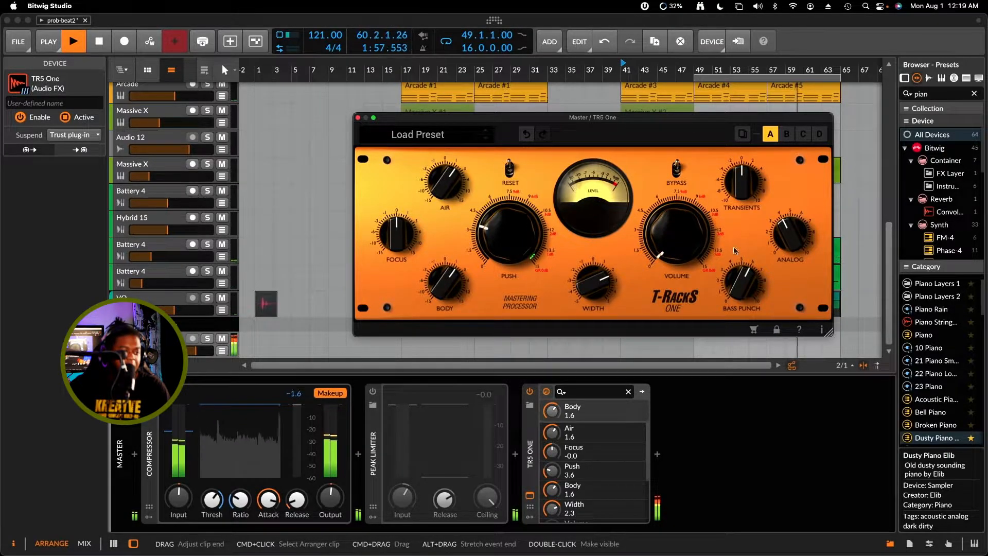
Audition a higher Analog amount on TR5 One, reduce Air to 0.1, and settle Analog at 5.1
drag(782, 242, 769, 169)
drag(441, 182, 448, 188)
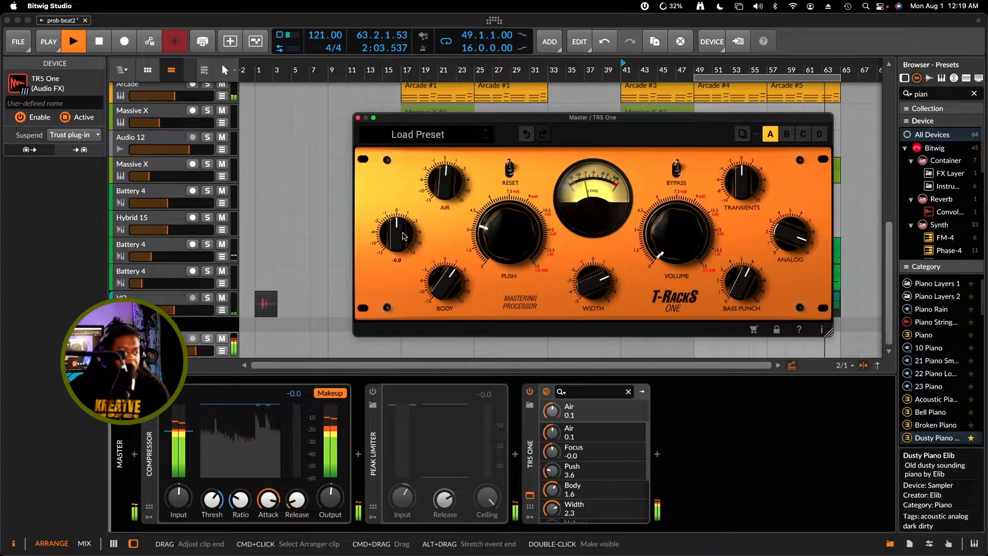
drag(790, 235, 793, 285)
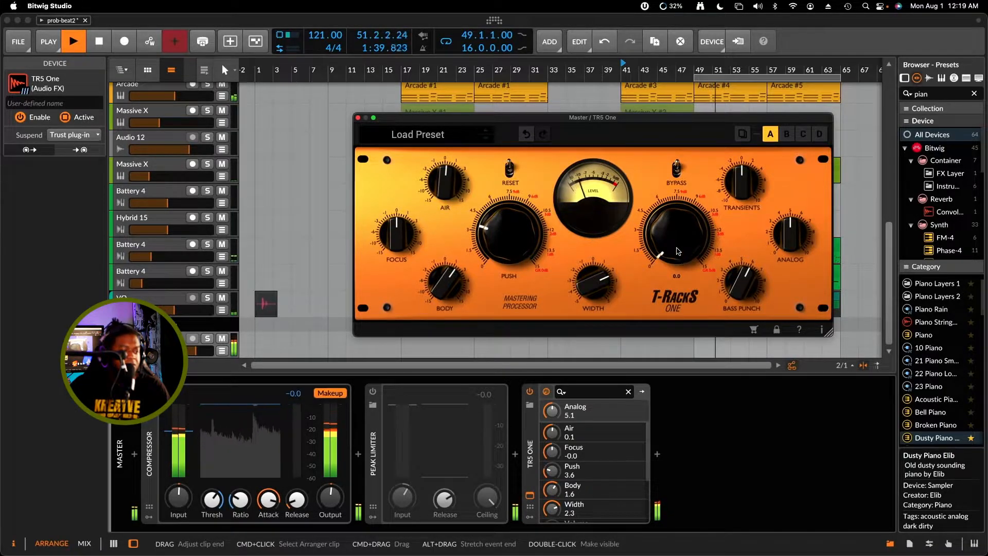
Audition TR5 One's Volume up to 2.7, set Push to 7.3, and settle Volume at 1.1
drag(678, 256, 673, 221)
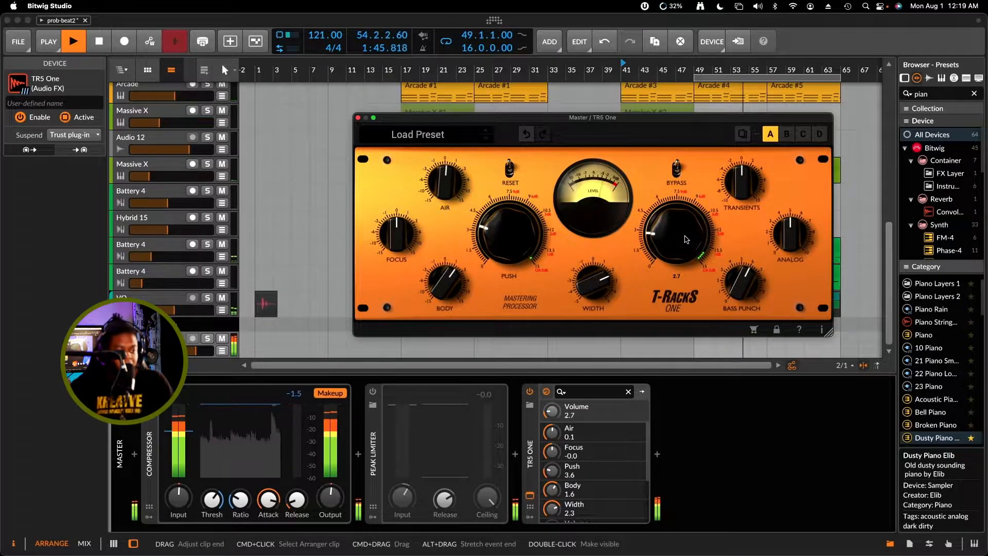
drag(685, 239, 688, 241)
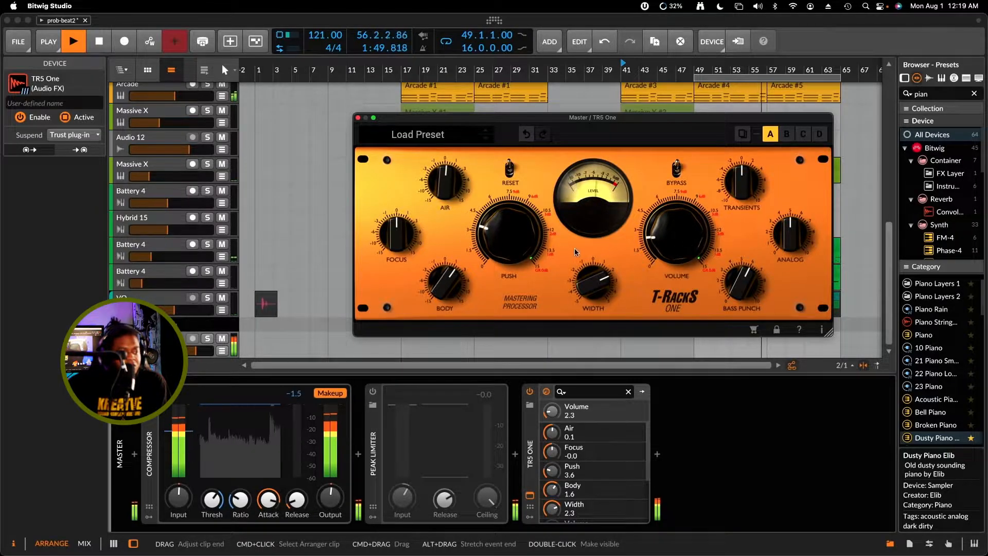
drag(661, 228, 660, 240)
drag(499, 239, 502, 204)
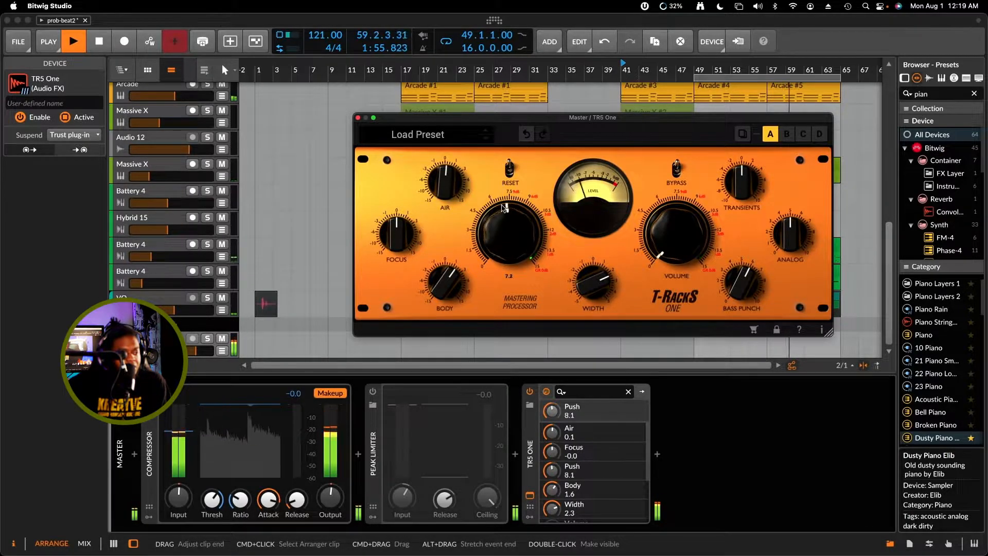
drag(663, 238, 666, 233)
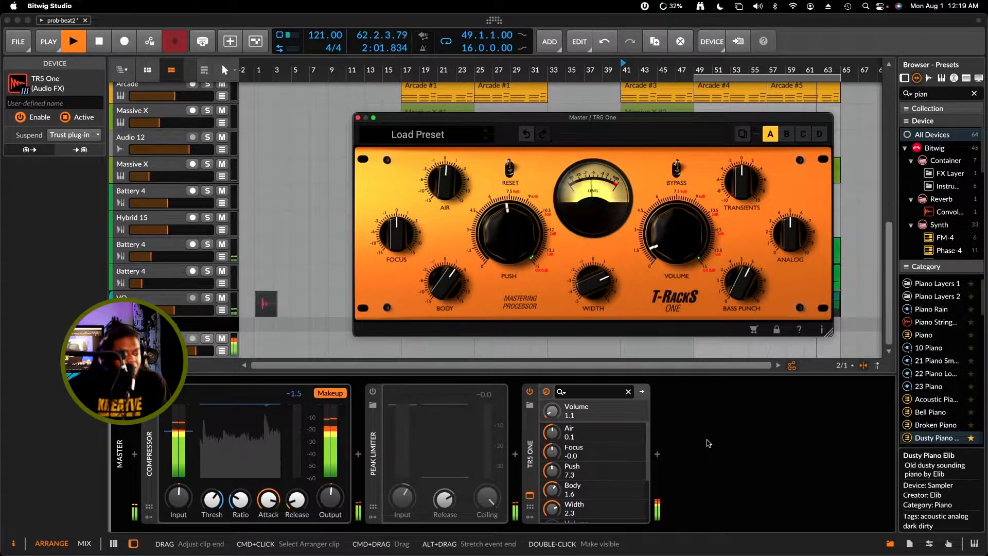
Insert the PreSonus VU Meter after TR5 One, found by searching for "meter", and move its window clear of TR5 One's upper controls
click(657, 455)
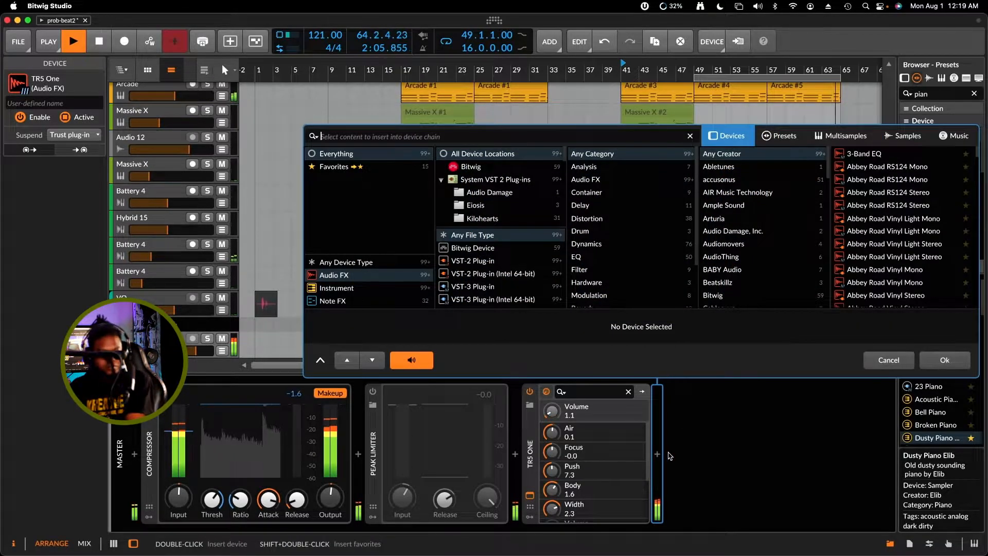
text(m)
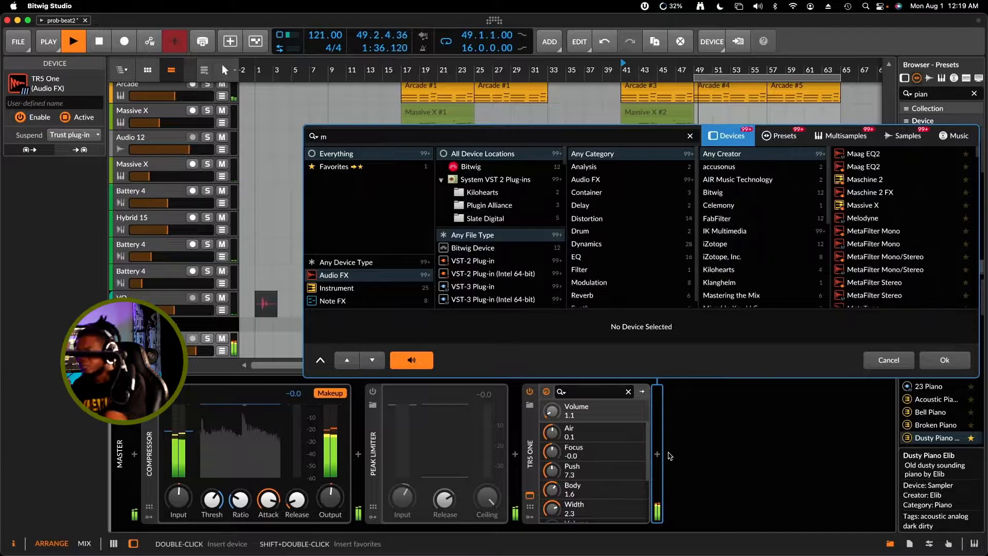
text(eter)
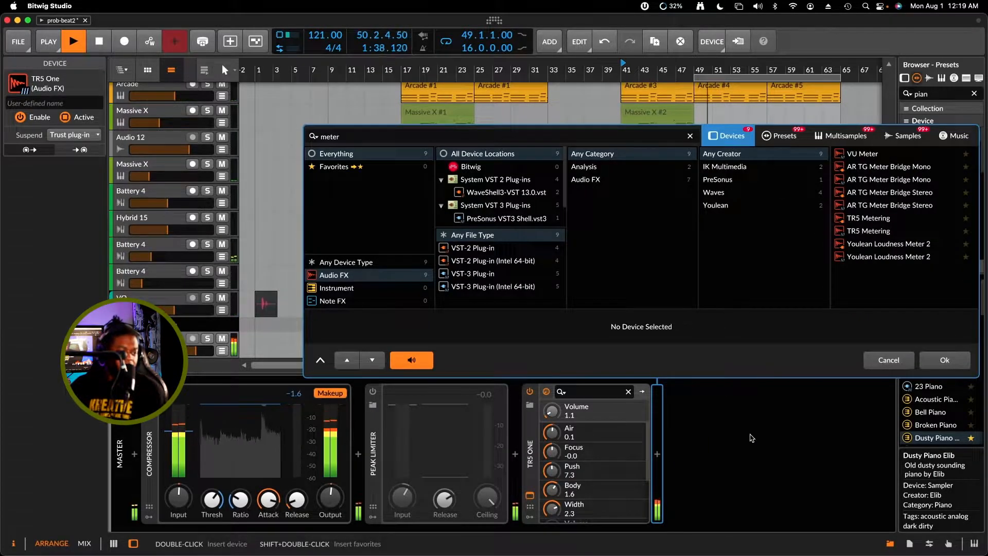
click(893, 155)
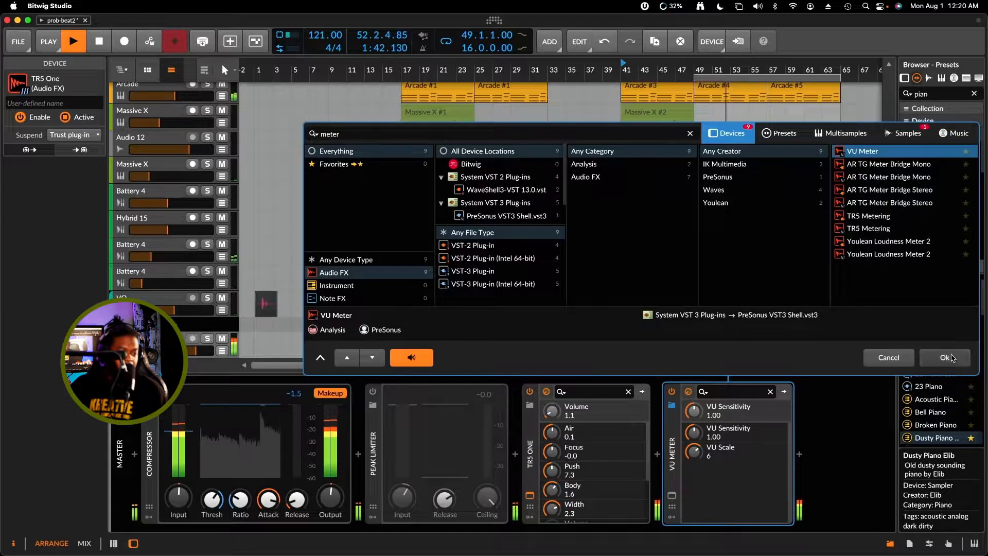
click(945, 357)
drag(578, 195, 491, 245)
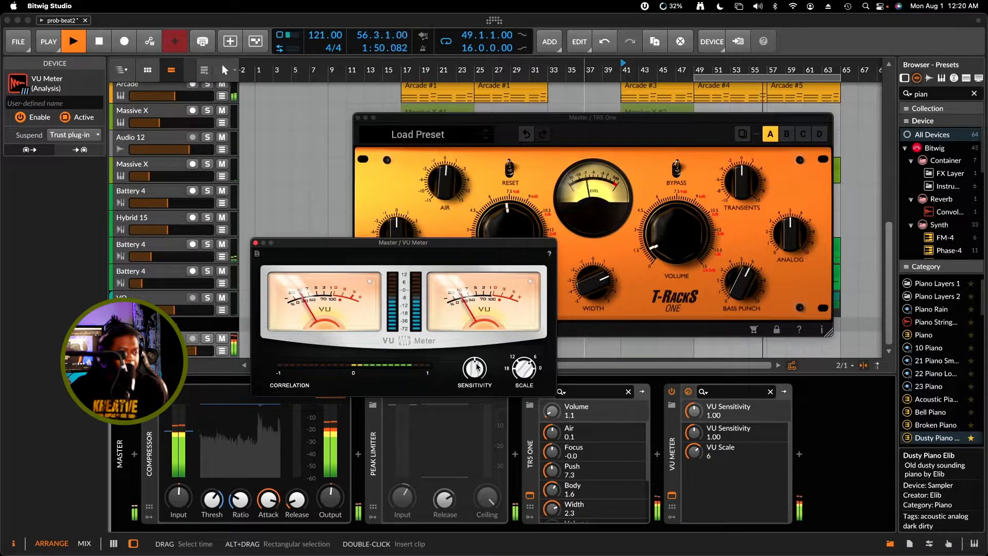
Try the VU Meter's Scale at 12, settle on Sensitivity 0.36 and Scale 6, and close its window with playback stopped
drag(503, 374, 514, 385)
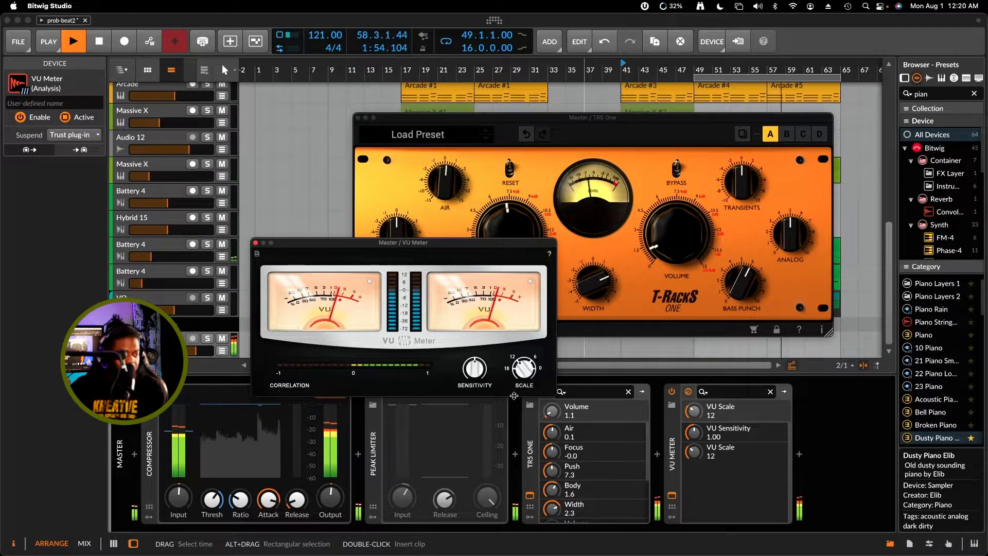
drag(478, 364, 474, 396)
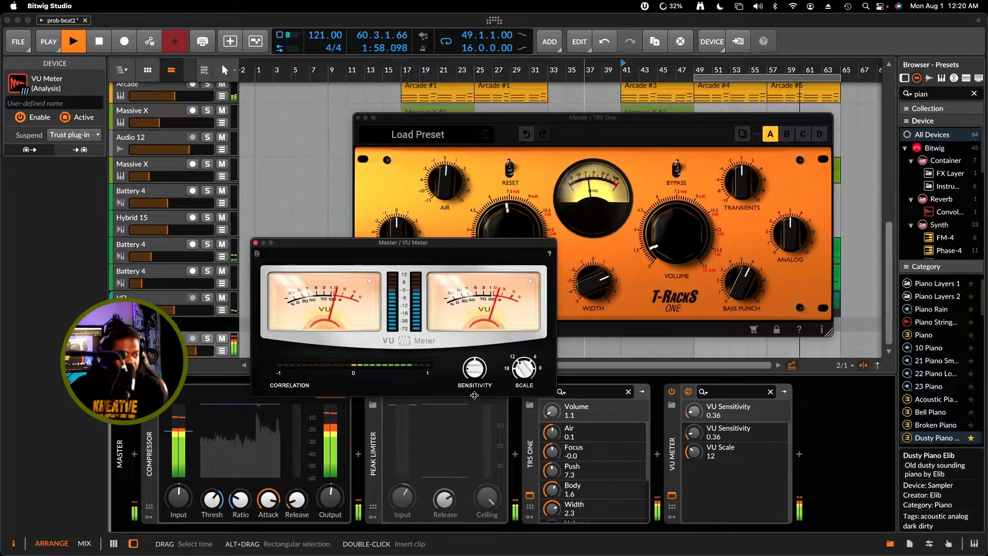
click(522, 362)
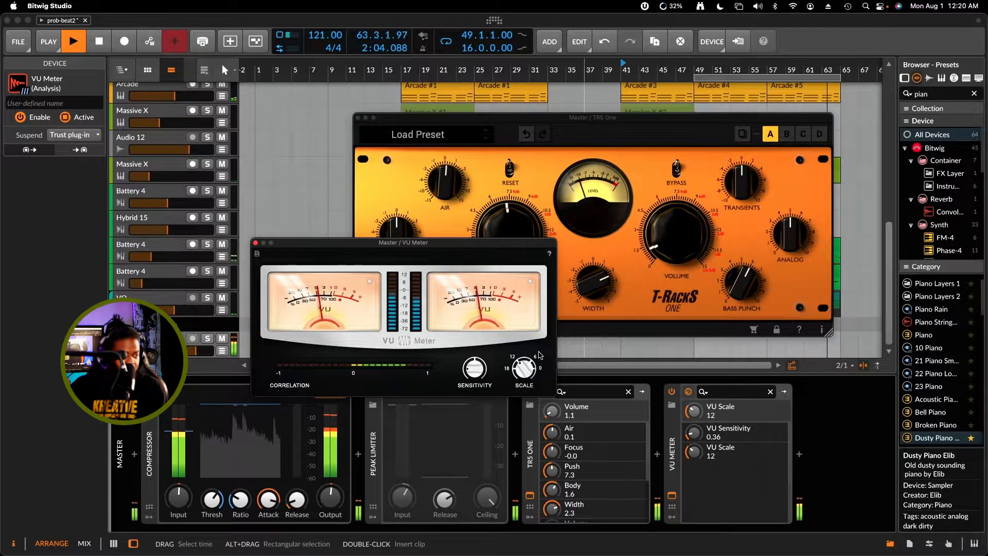
drag(523, 366, 522, 323)
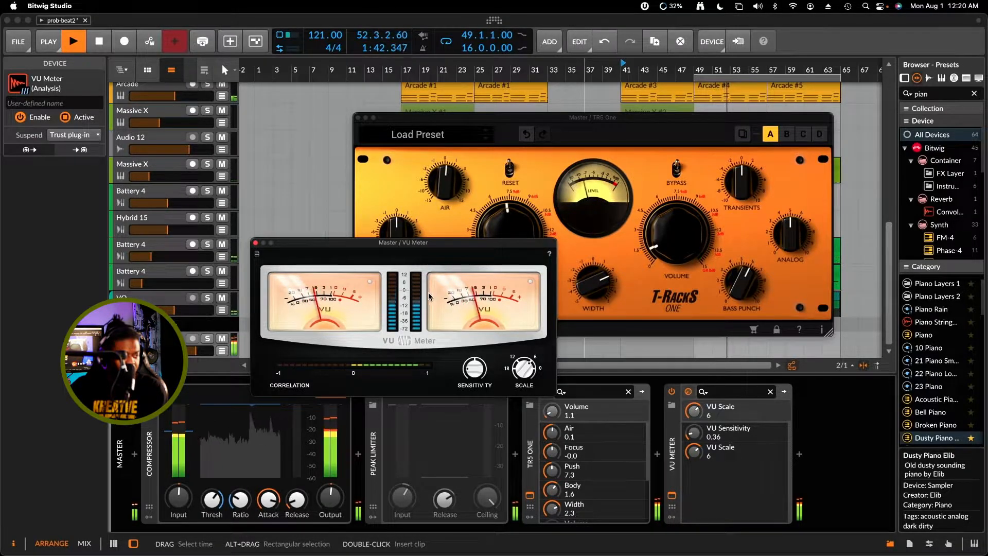
key(space)
click(256, 243)
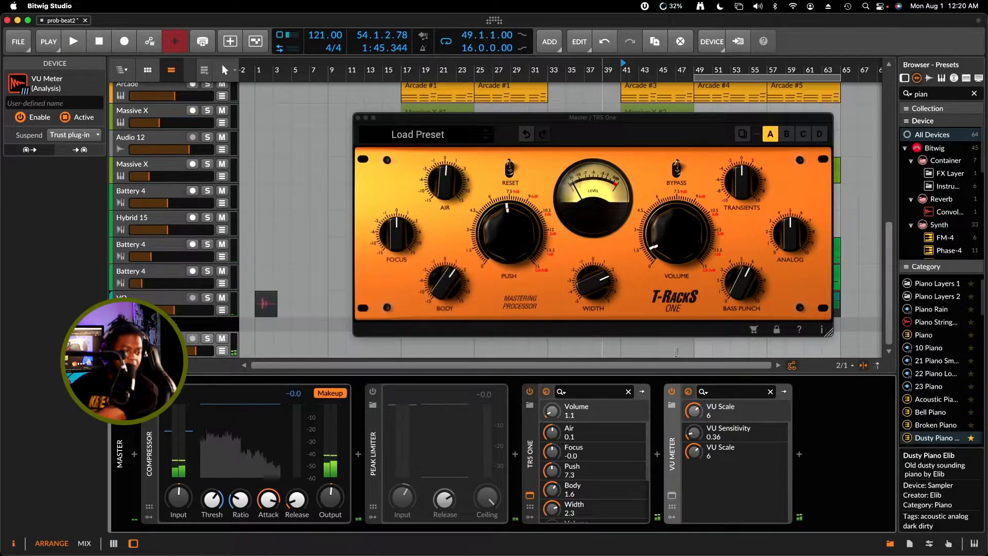
Insert Bitwig's Spectrum analyzer after the VU Meter, found by searching for "spec"
click(800, 456)
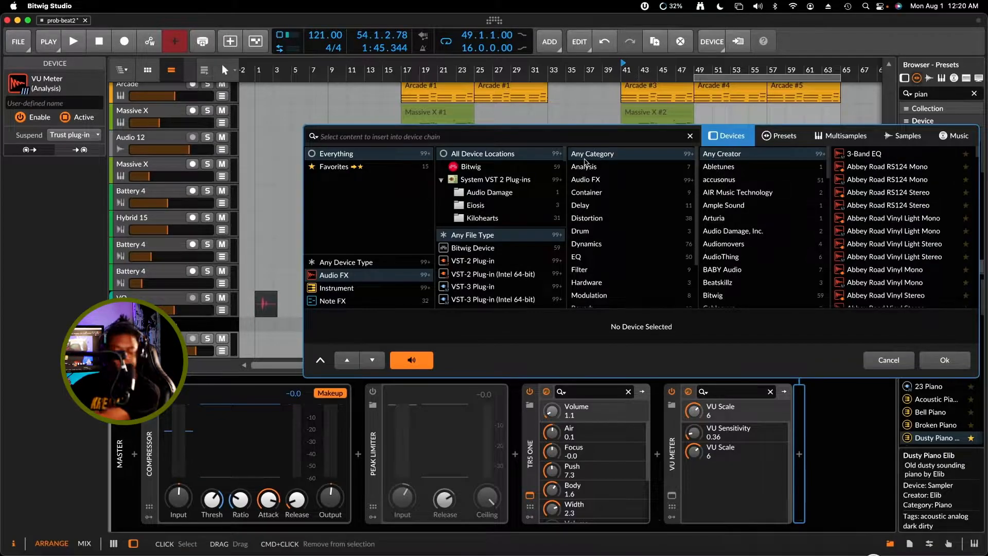
text(sped)
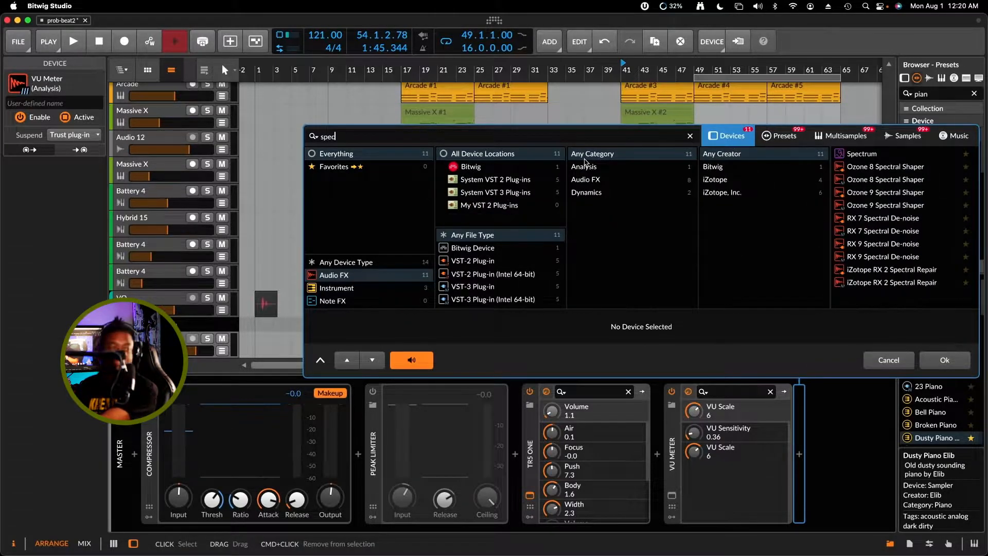
click(862, 157)
click(945, 360)
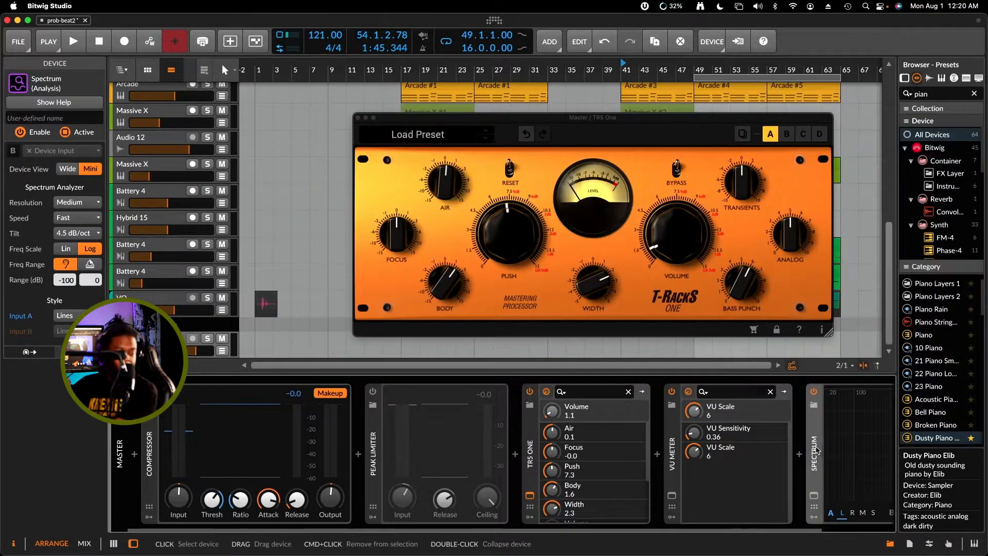
Play the song to examine the master's frequency curve in Spectrum, with the TR5 One window moved aside
scroll(823, 451, right, 3)
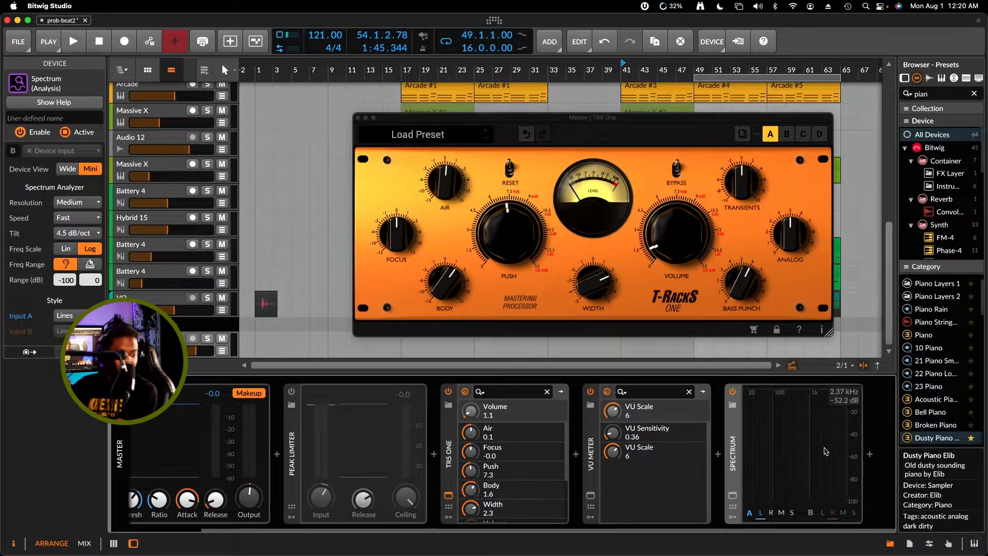
key(space)
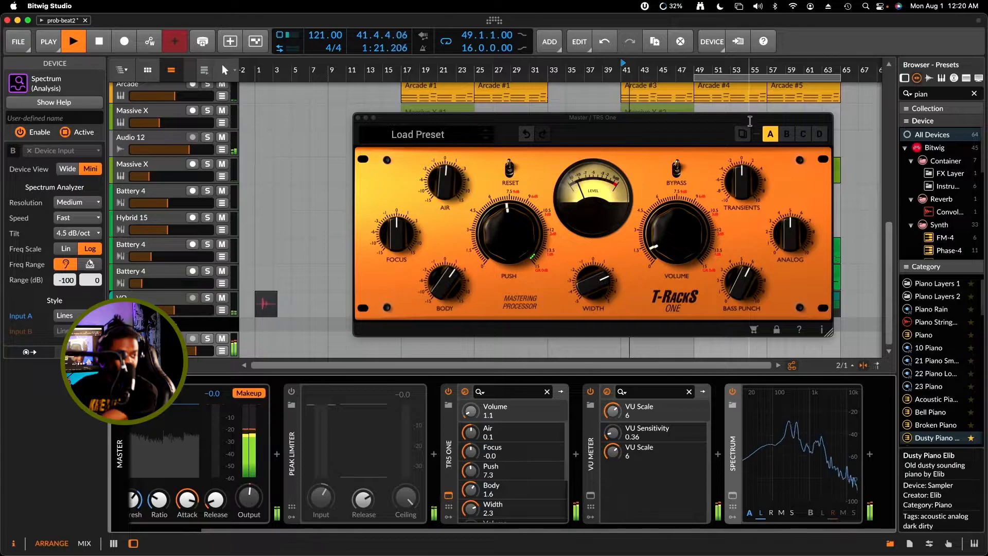
drag(752, 118, 603, 161)
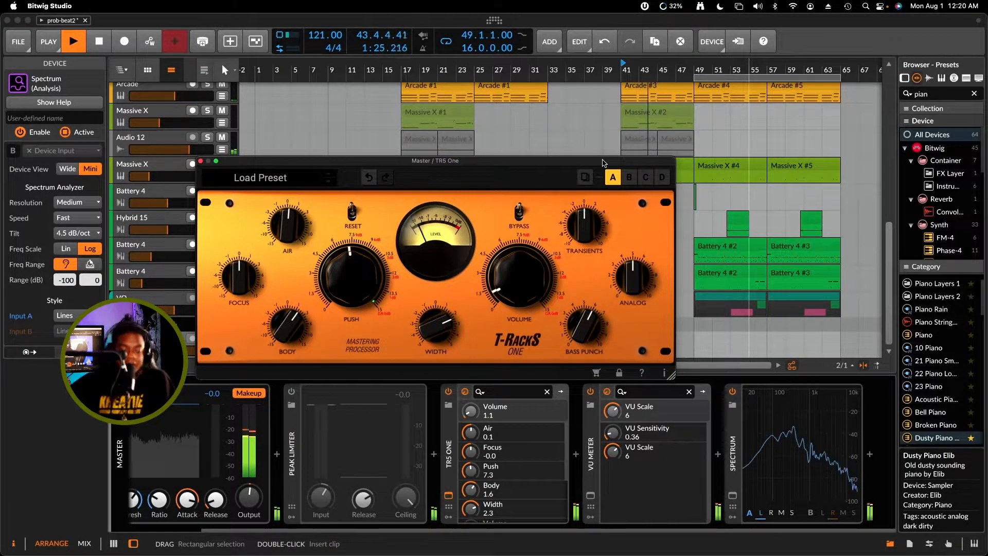
drag(594, 162, 584, 175)
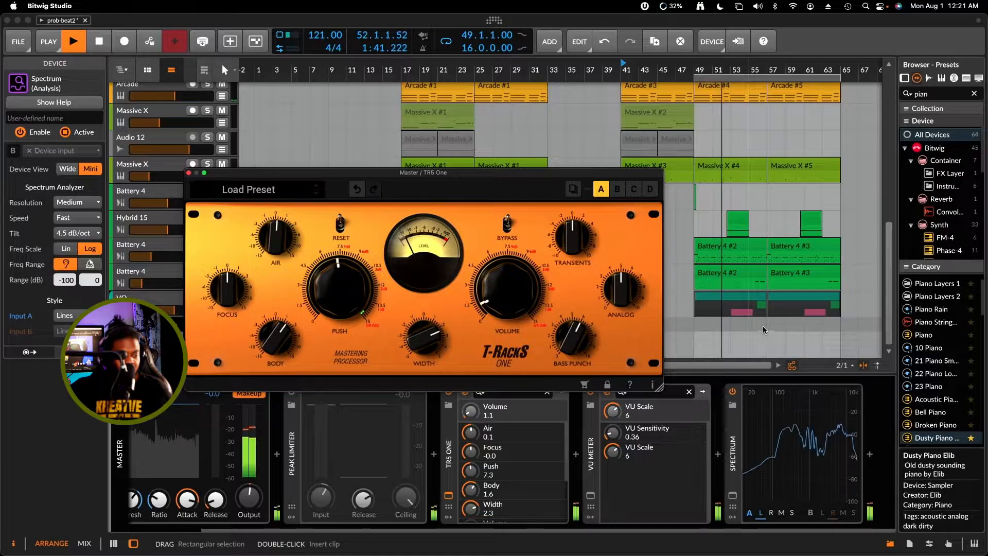
Insert the VST2 plug-in Youlean Loudness Meter 2 after Spectrum, found by searching for "you", and reposition its window
click(870, 454)
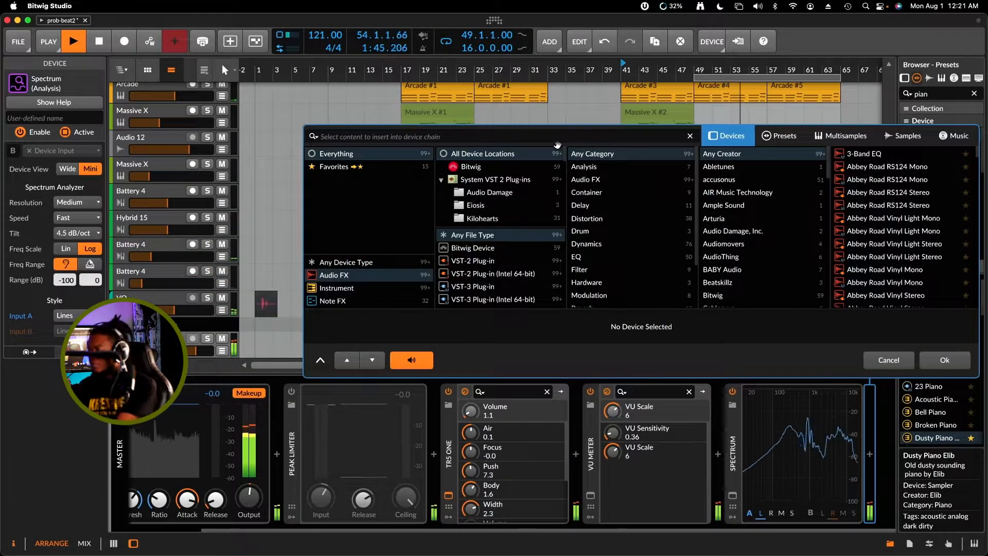
text(you)
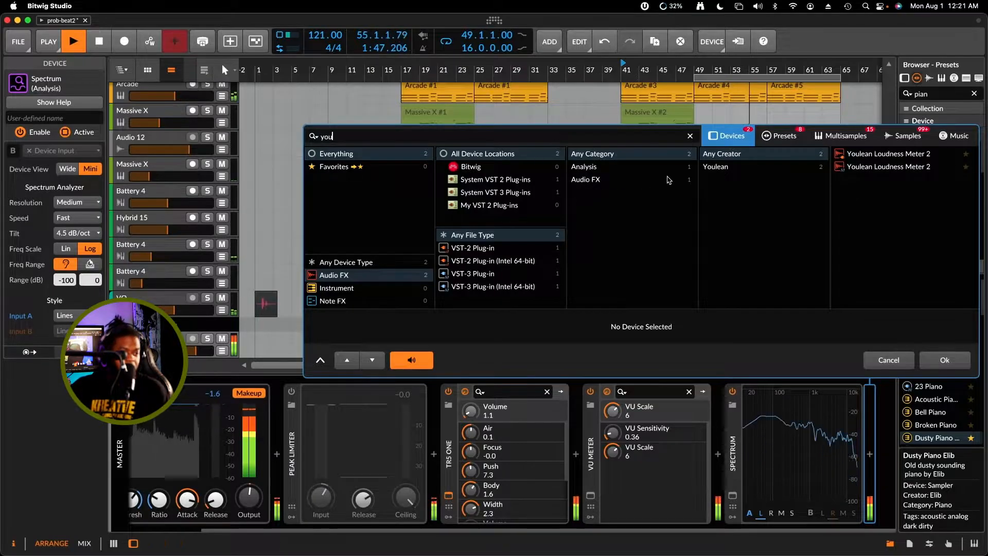
click(912, 156)
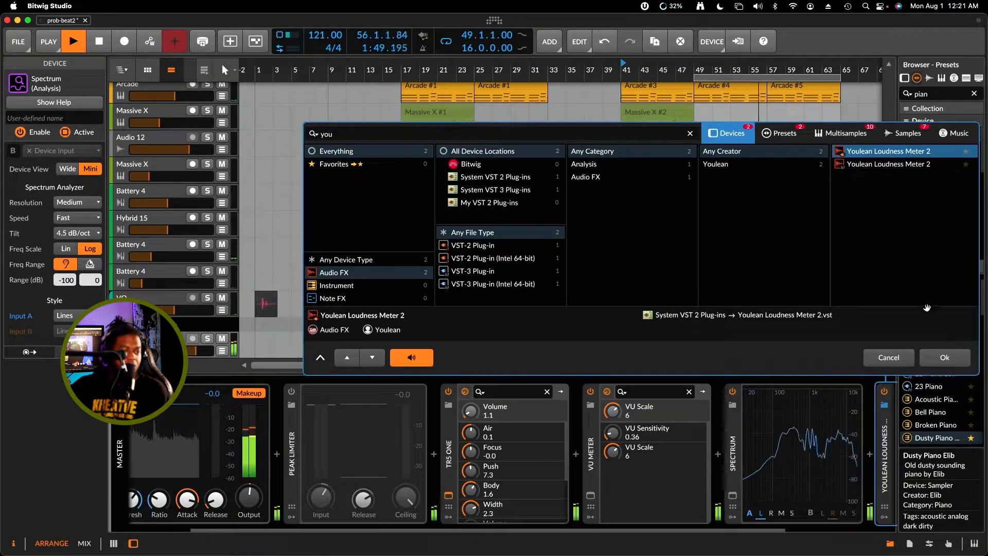
click(944, 360)
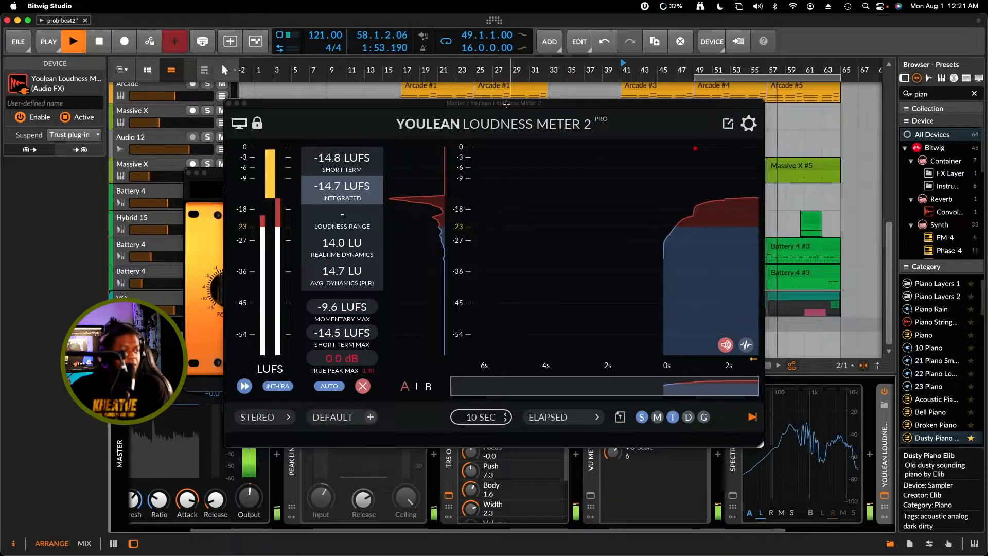
drag(512, 106, 499, 124)
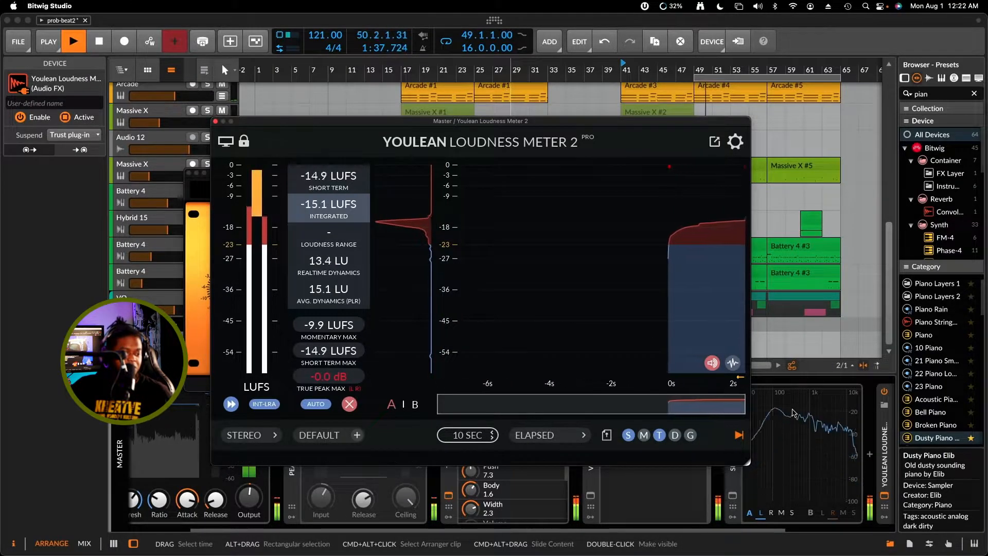
Arrange the loudness meter and TR5 One windows to show both, raise TR5 One's Volume while monitoring loudness, and stop playback with the meter in front
drag(676, 120, 582, 205)
drag(547, 176, 656, 57)
mouse_move(615, 168)
mouse_down()
mouse_move(617, 153)
mouse_move(618, 163)
mouse_up()
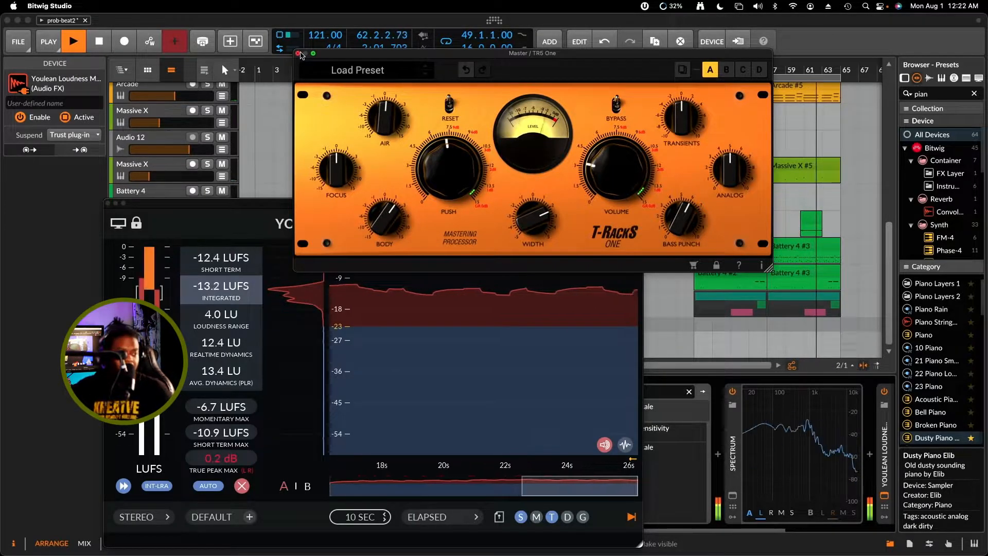
key(space)
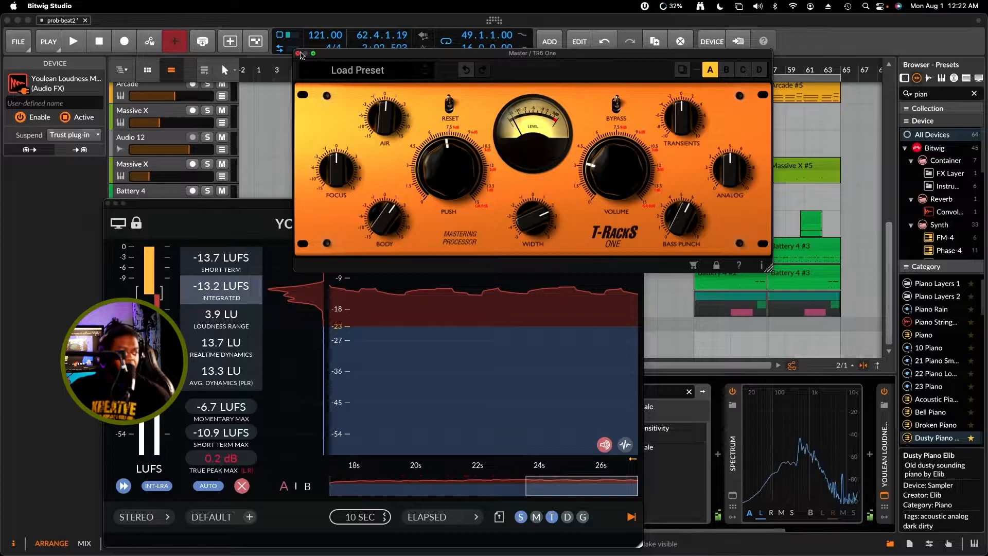
drag(364, 56, 349, 94)
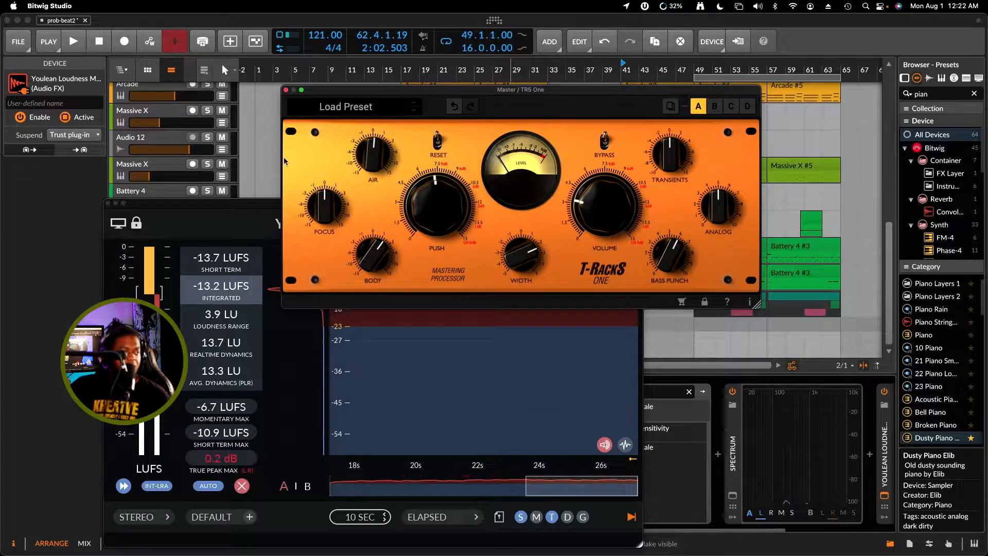
click(174, 209)
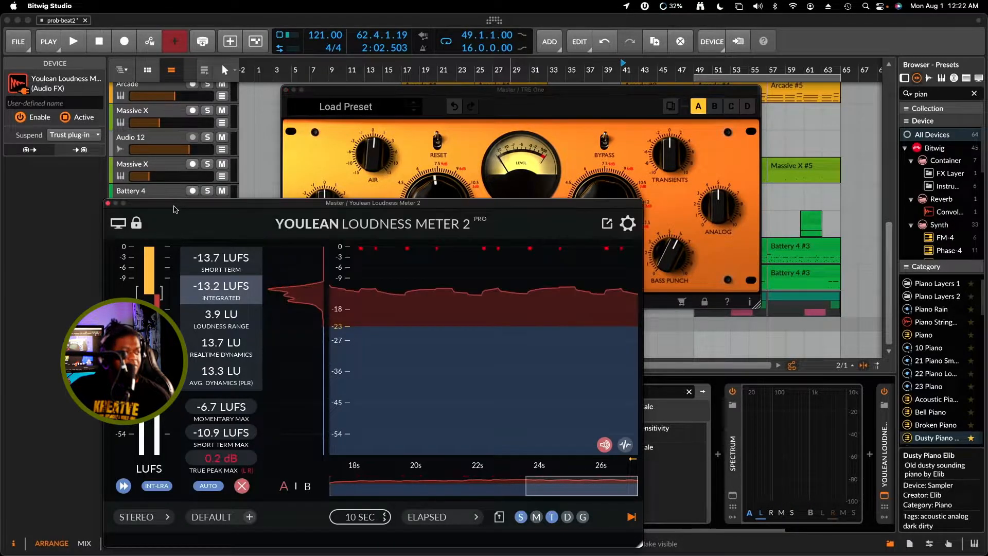
Close the Youlean Loudness Meter 2 and TR5 One windows while reviewing the order of devices in the master chain
click(107, 203)
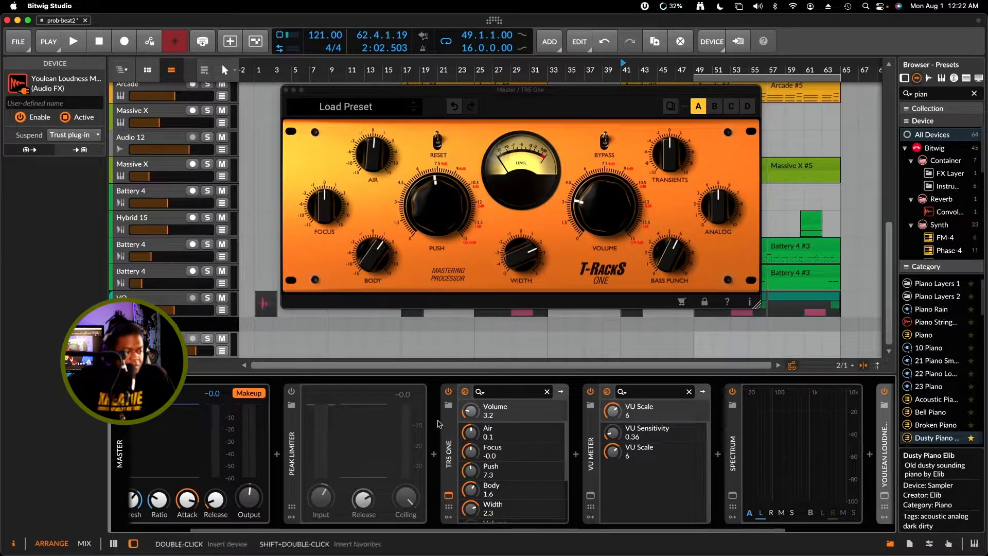
click(449, 464)
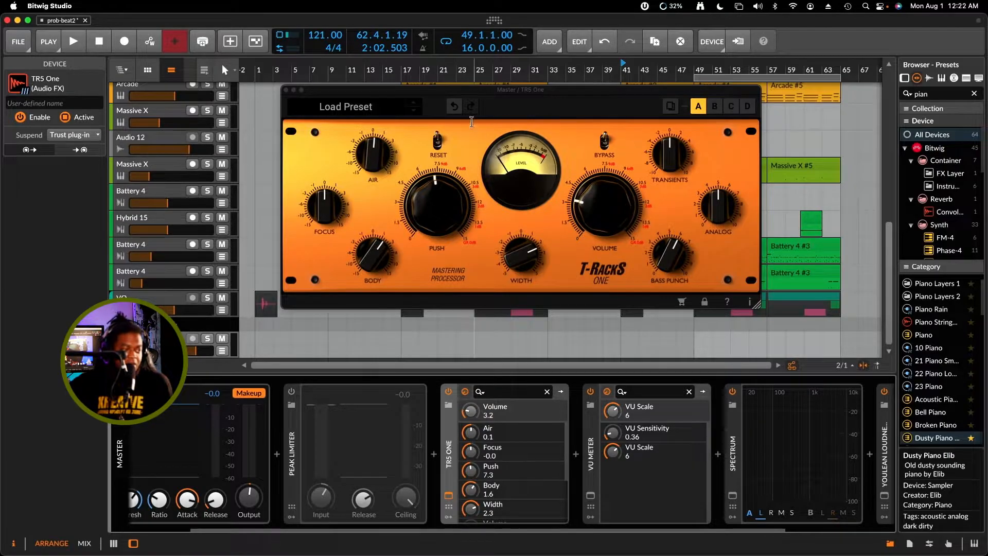
drag(471, 103, 499, 91)
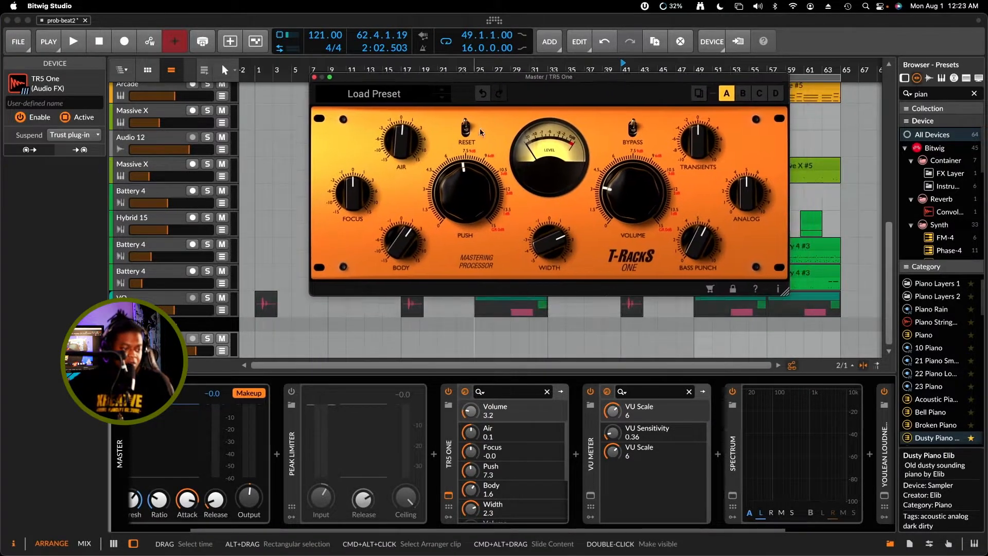
drag(496, 533, 452, 534)
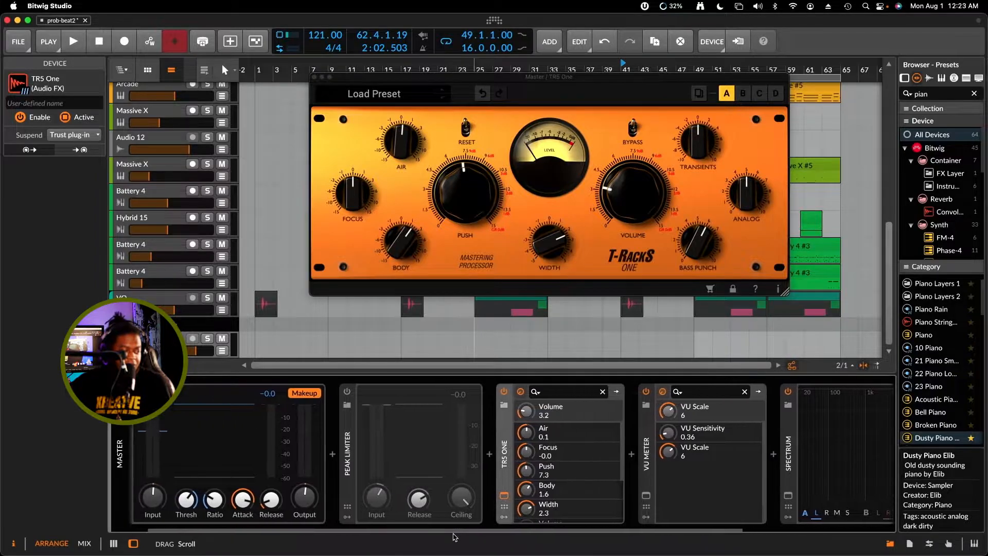
click(351, 471)
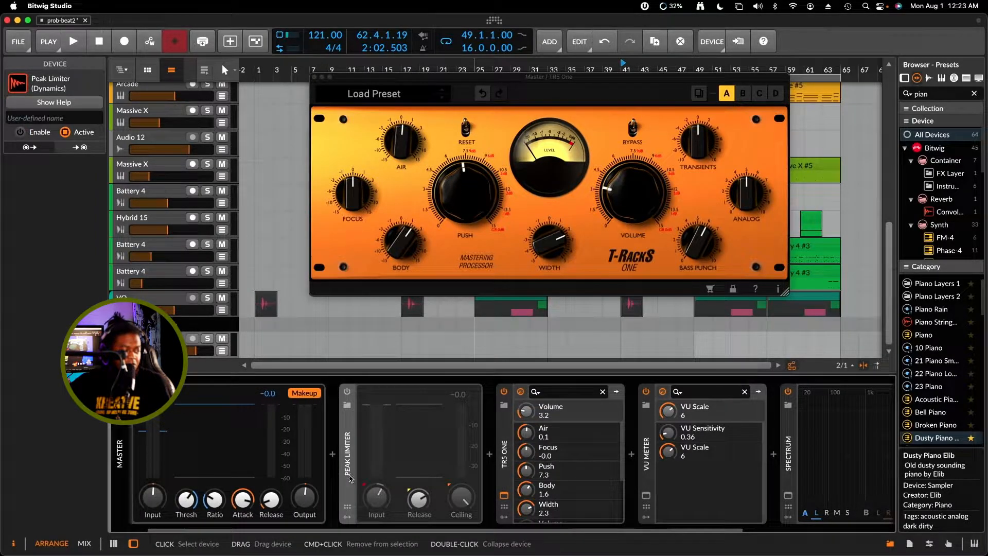
scroll(264, 527, left, 2)
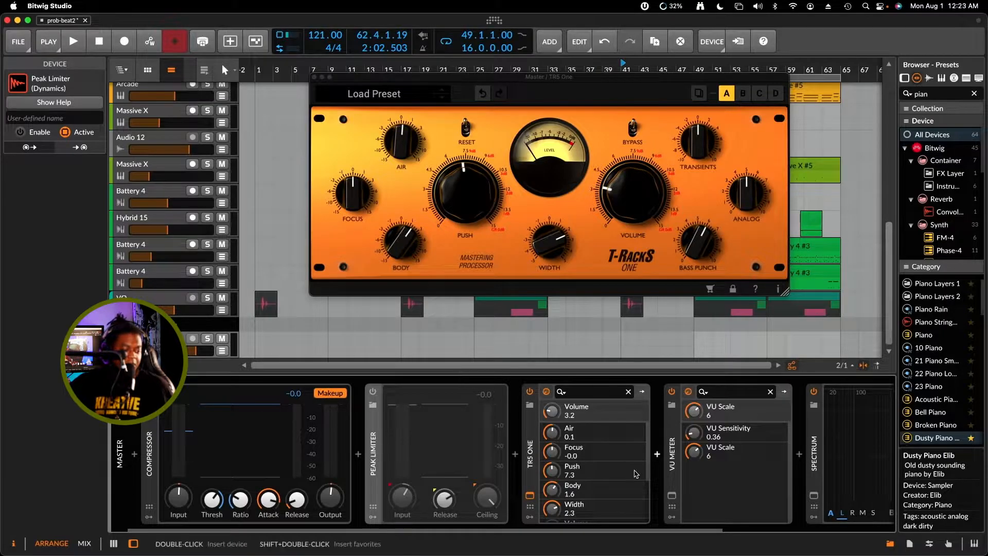
drag(603, 528, 785, 493)
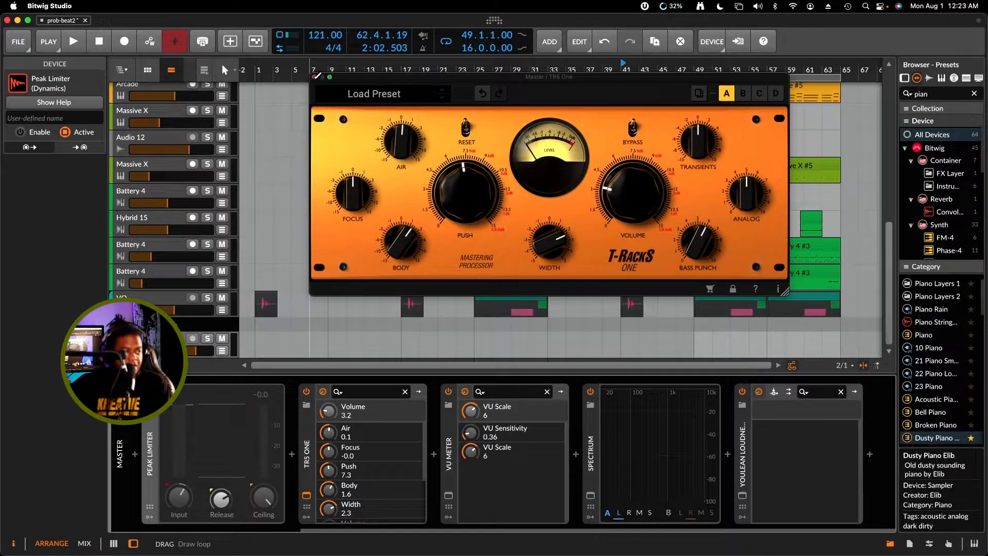
drag(315, 83, 305, 106)
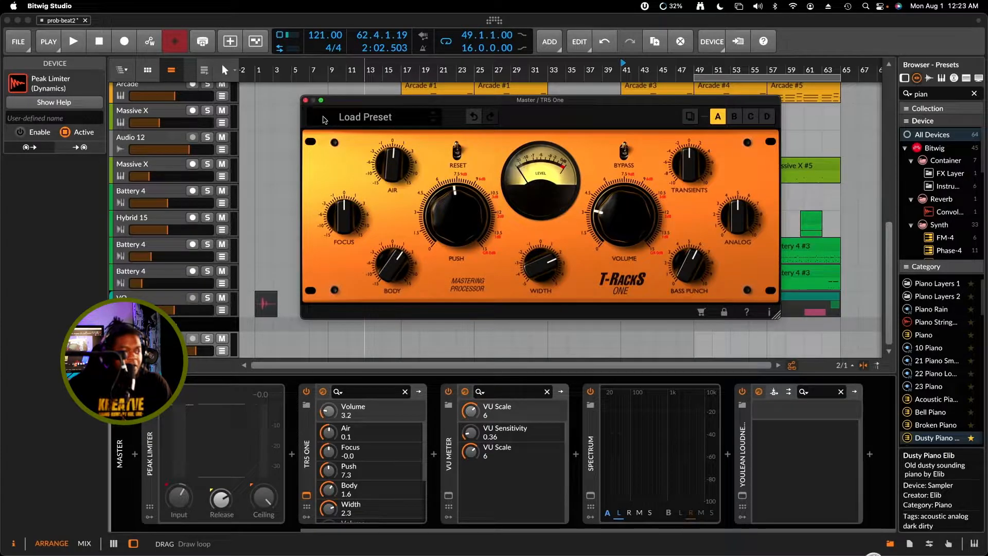
click(306, 101)
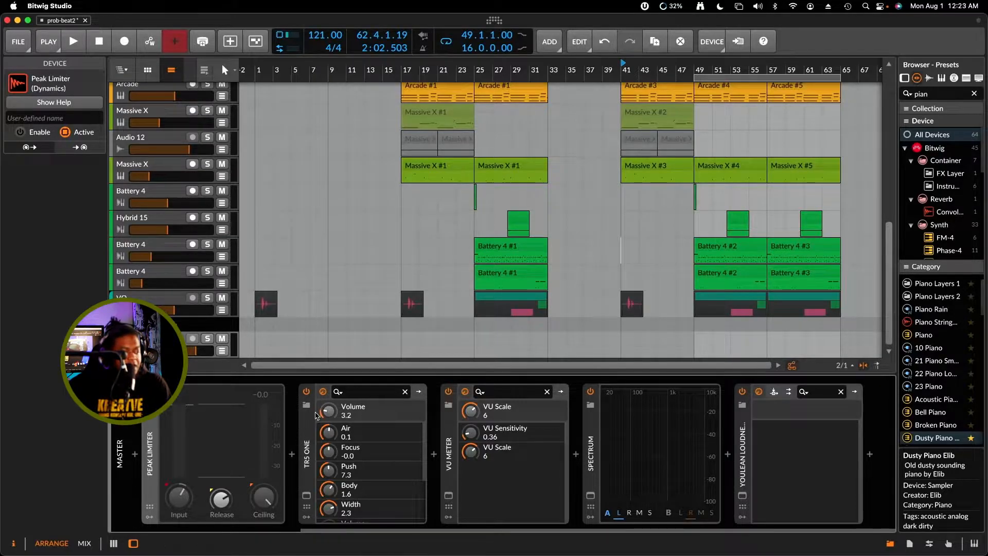
Disable TR5 One, enable Peak Limiter instead, and play the song to hear the limiter on the master
click(307, 393)
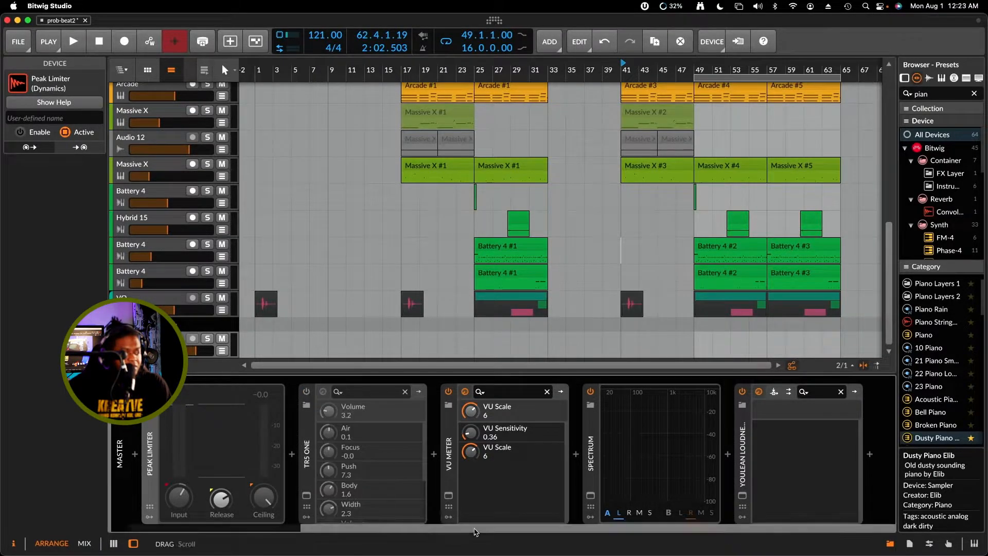
scroll(484, 531, left, 10)
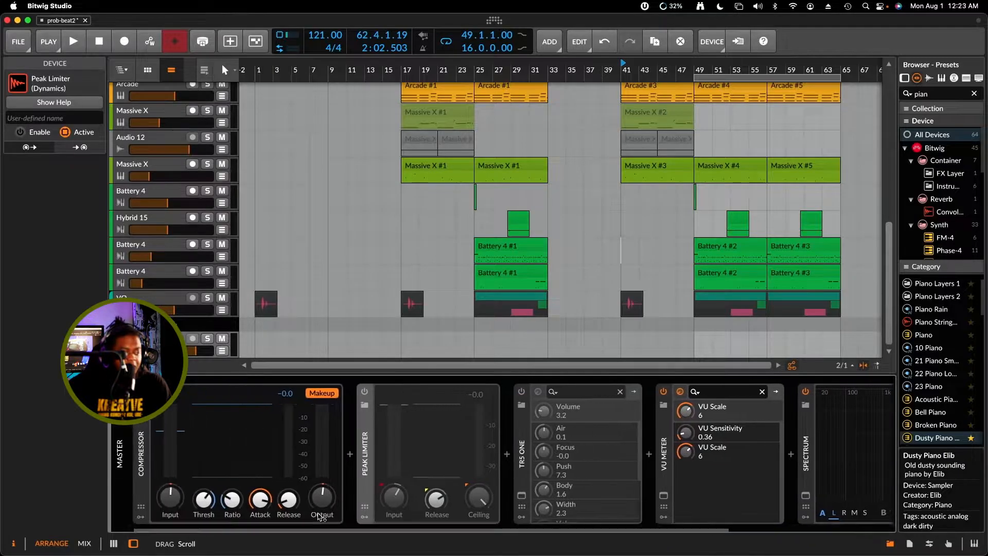
click(364, 391)
key(space)
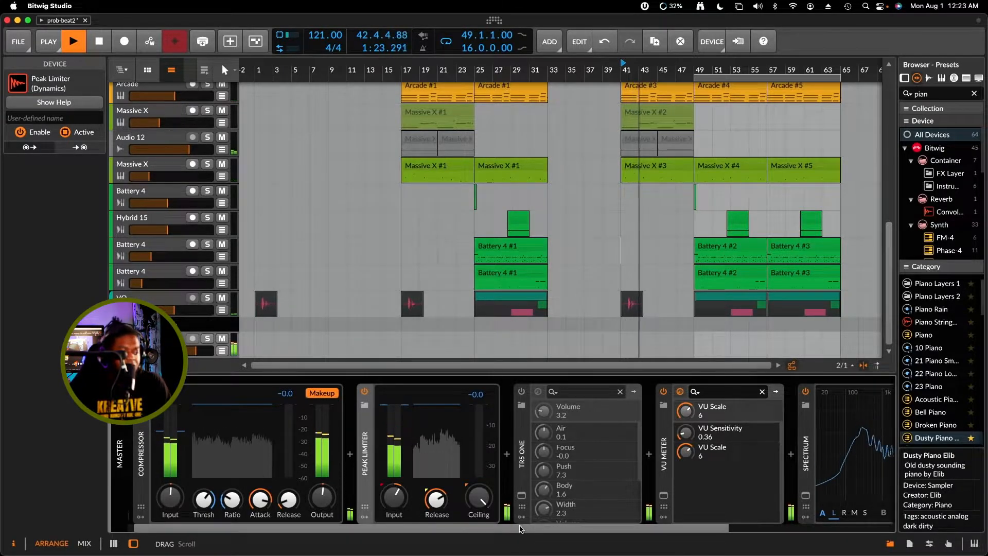
drag(544, 529, 678, 522)
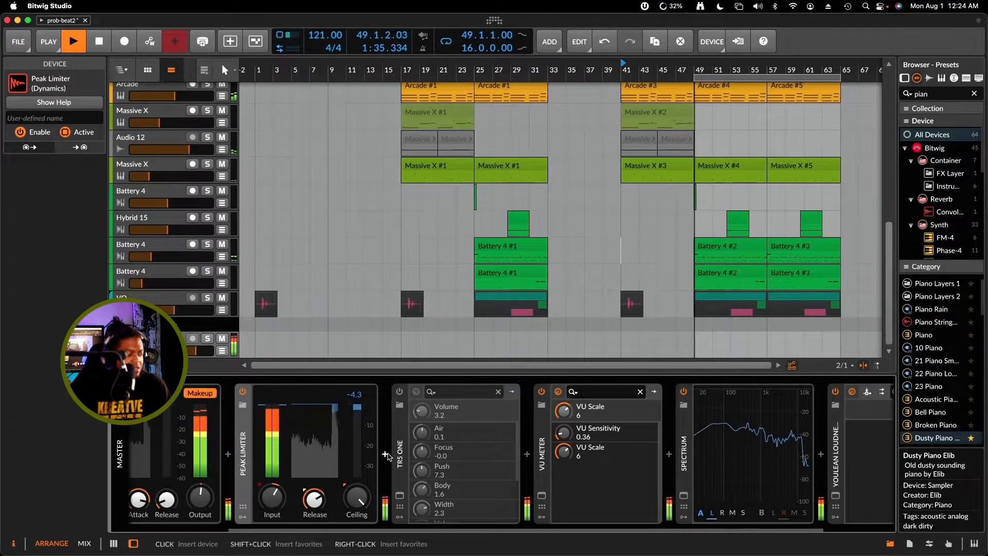
Insert Bitwig's Stereo Split between Peak Limiter and TR5 One, found by searching for "stereo"
click(386, 454)
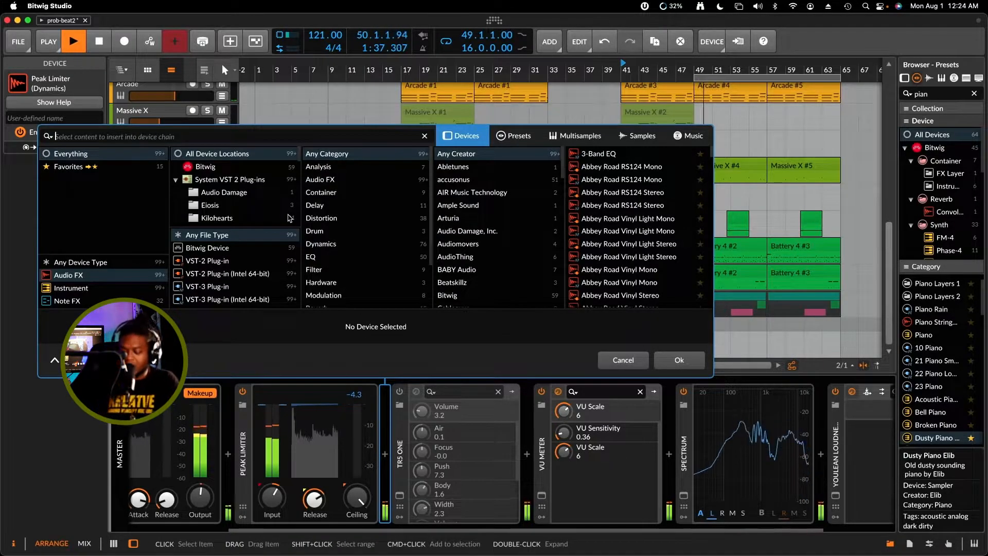
text(st)
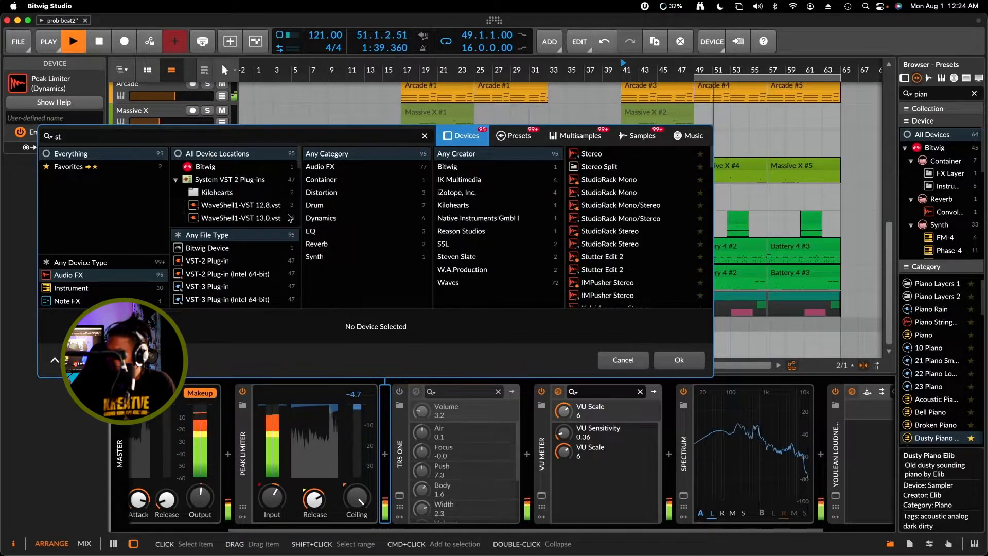
text(ereo)
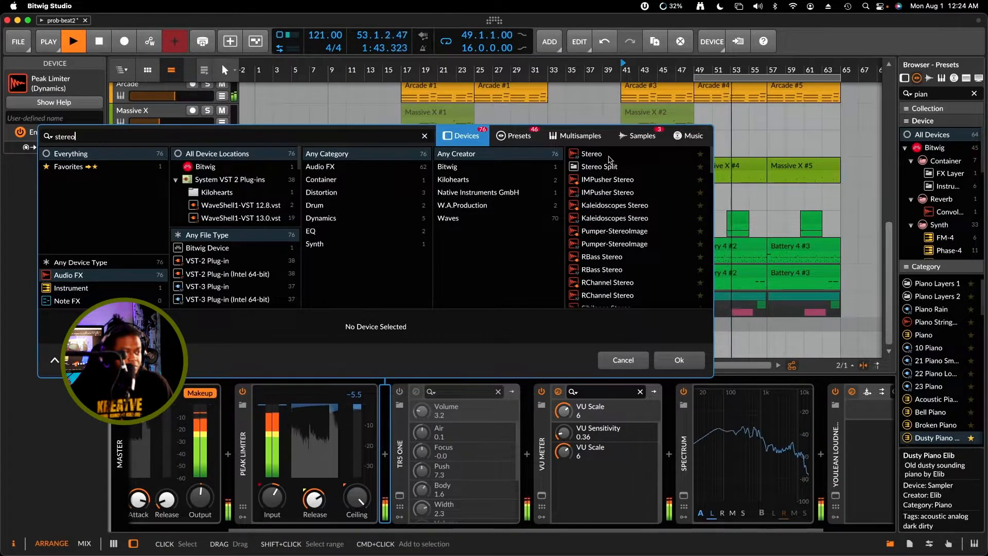
click(480, 167)
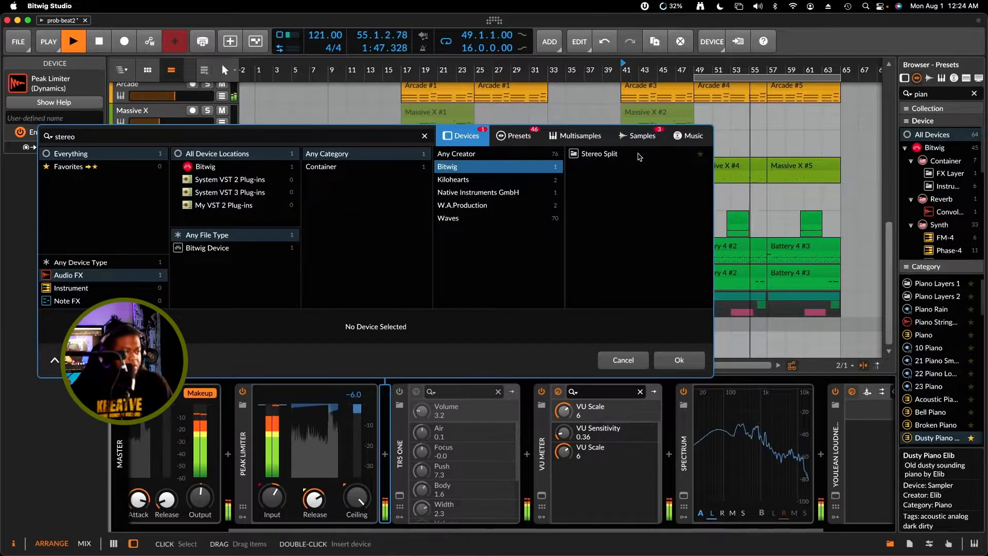
click(638, 155)
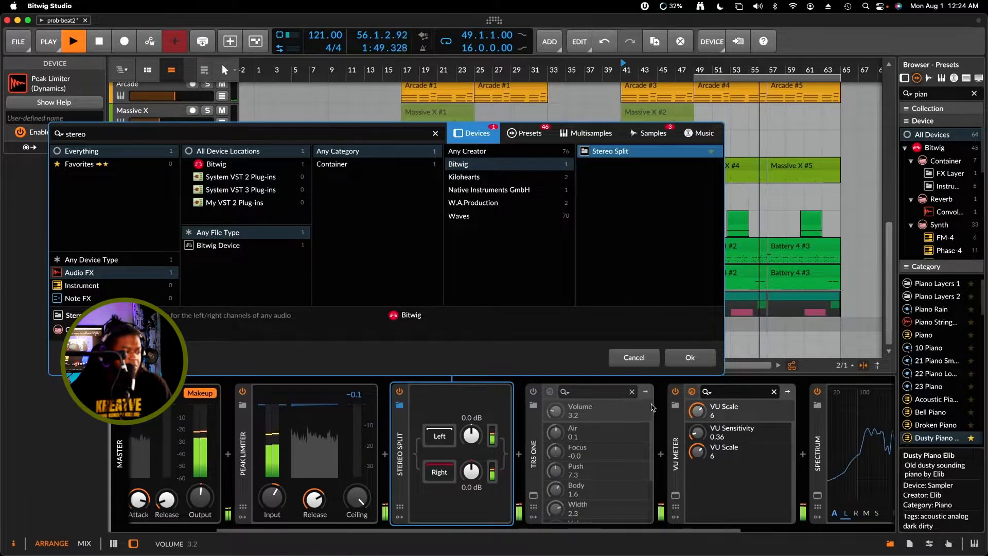
click(689, 359)
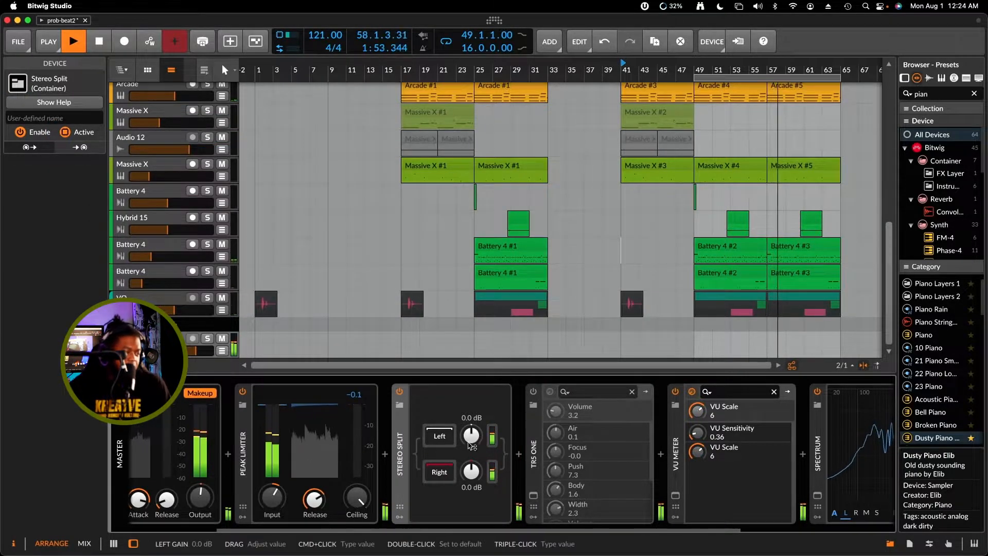
Try different left and right gains in Stereo Split during playback, ending at +5.0 dB left and +4.8 dB right, and stop the song
drag(471, 439, 471, 398)
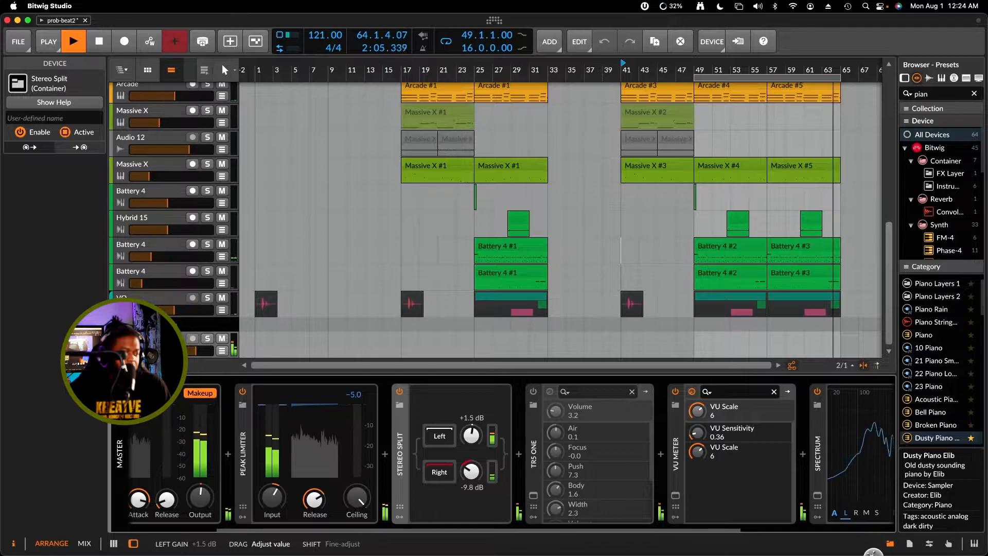
drag(471, 471, 471, 446)
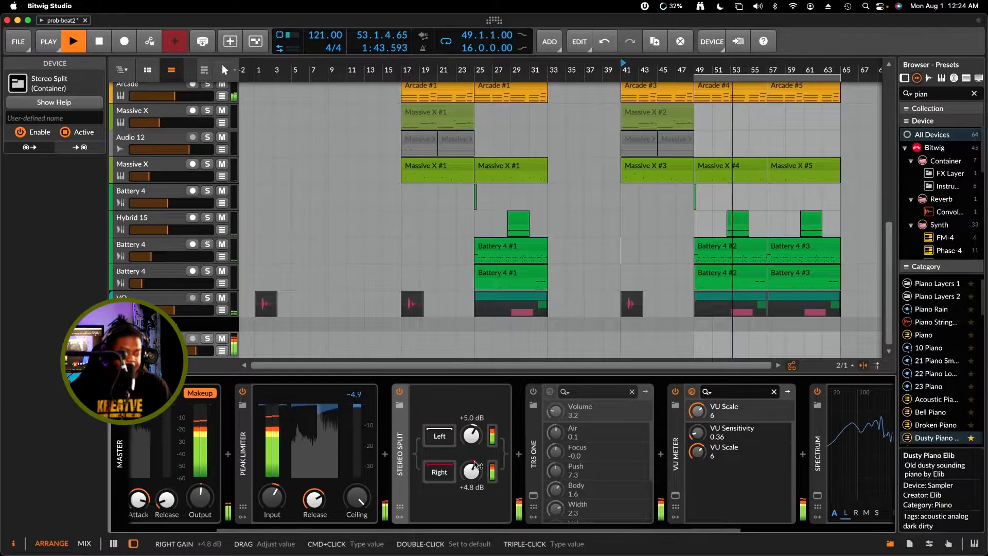
key(space)
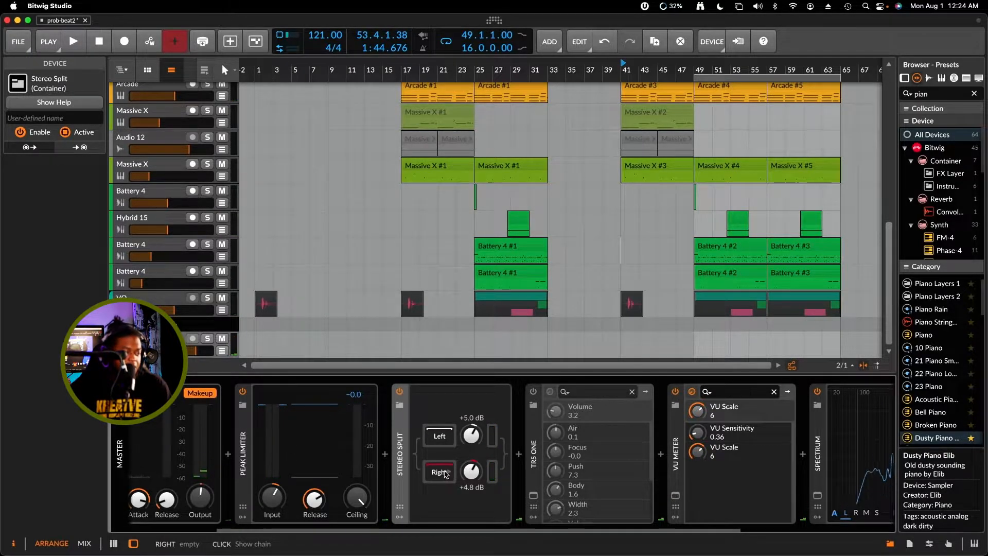
Reset the left and right gains of Stereo Split to 0.0 dB
drag(471, 435, 471, 446)
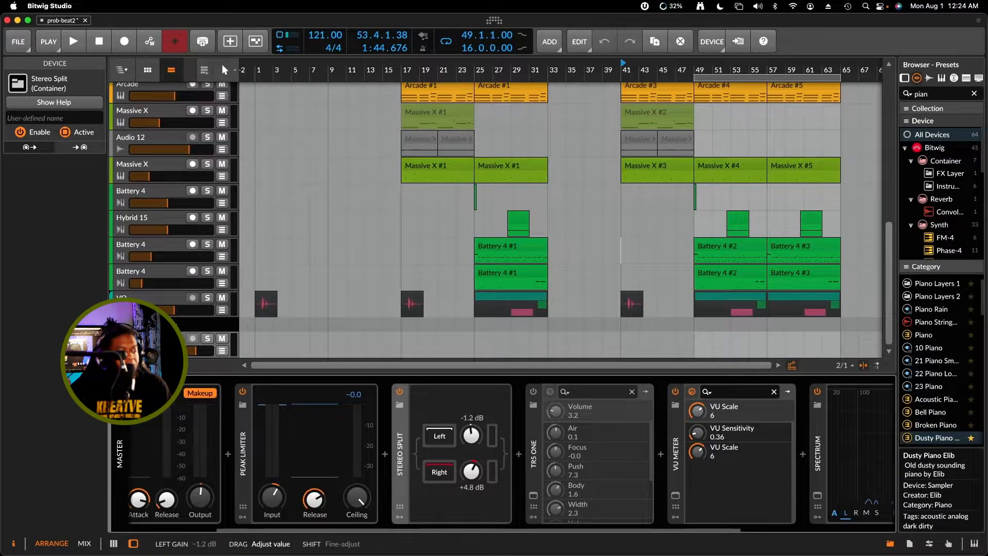
double_click(471, 435)
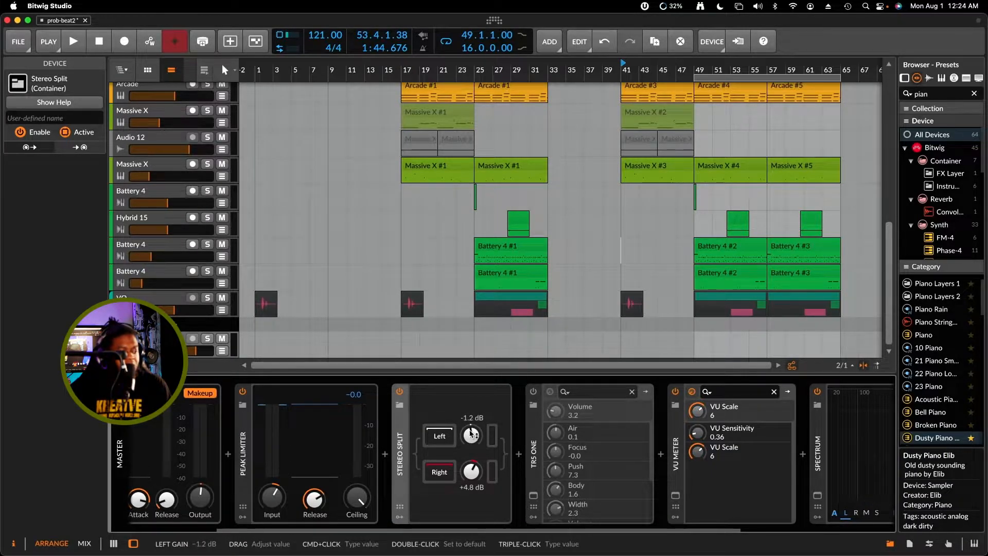
double_click(472, 471)
Show and hide the Right chain of Stereo Split, and delete the device from the master chain
click(441, 473)
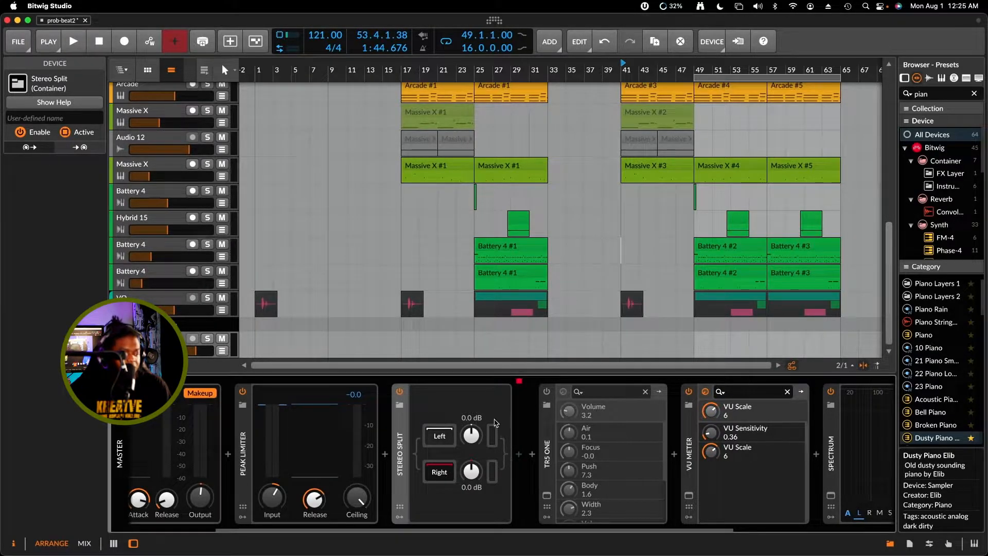
click(446, 473)
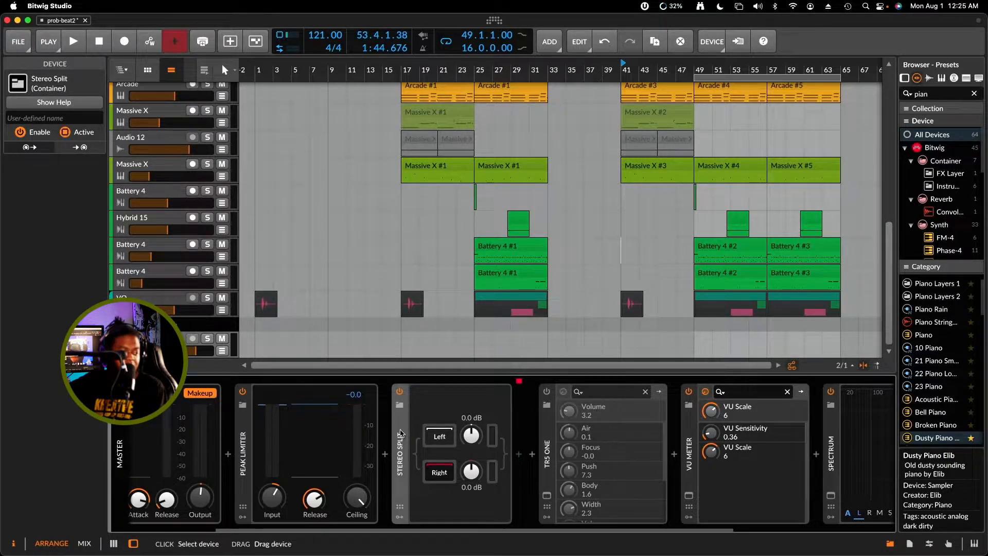
key(Delete)
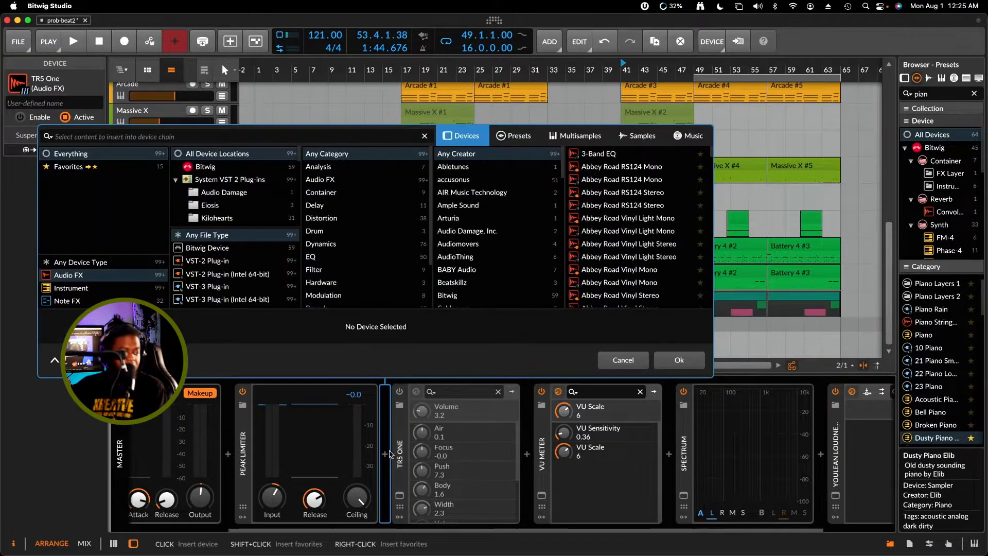
Open the device browser for the slot after Peak Limiter and search for a widening effect with "sprea" and "wid"
click(385, 454)
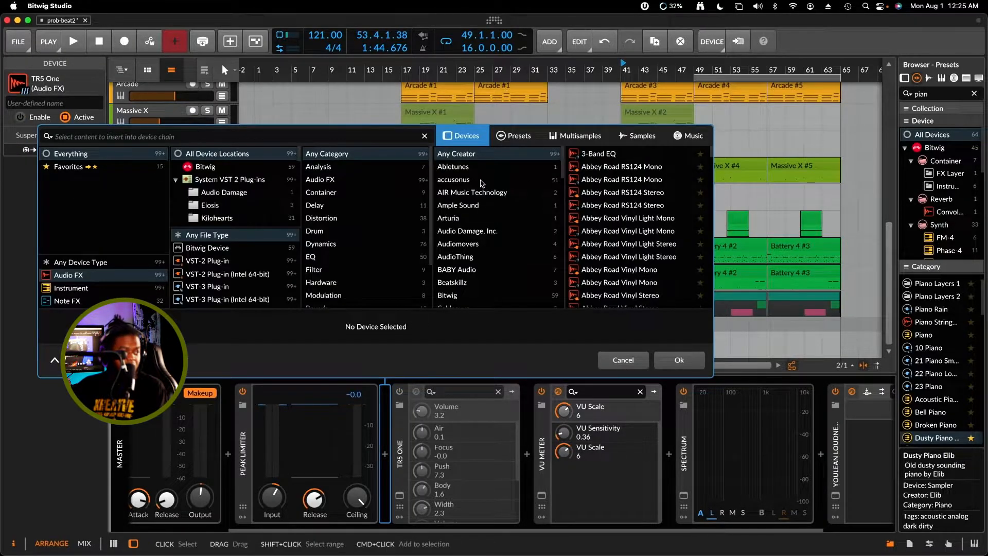
text(sprea)
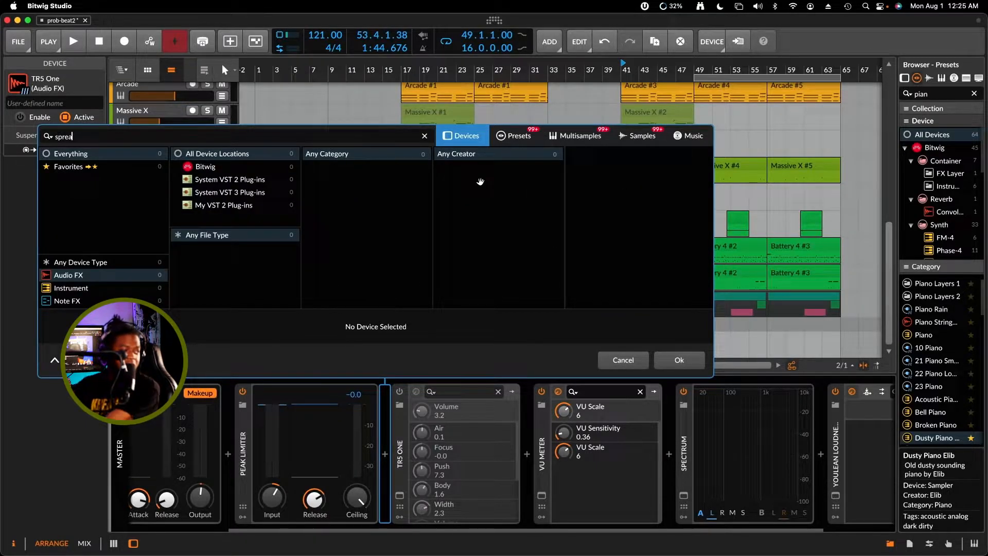
key(BackSpace)
key(BackSpace)
key(BackSpace)
key(BackSpace)
key(BackSpace)
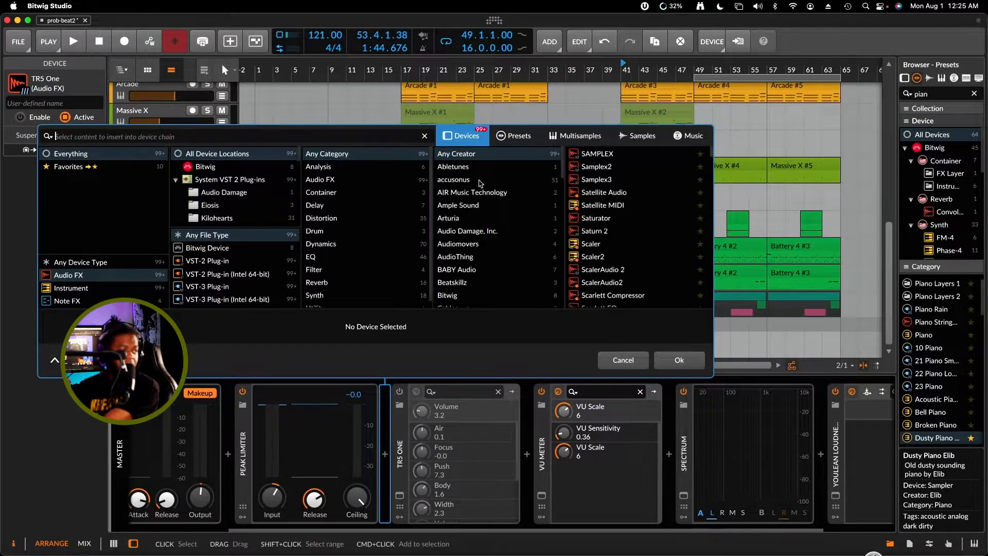
text(wid)
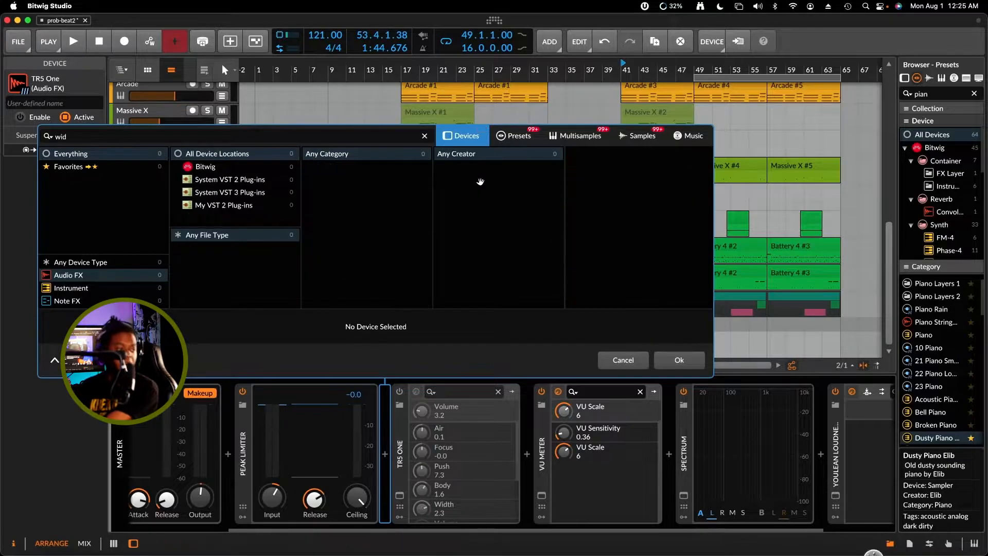
key(BackSpace)
key(BackSpace)
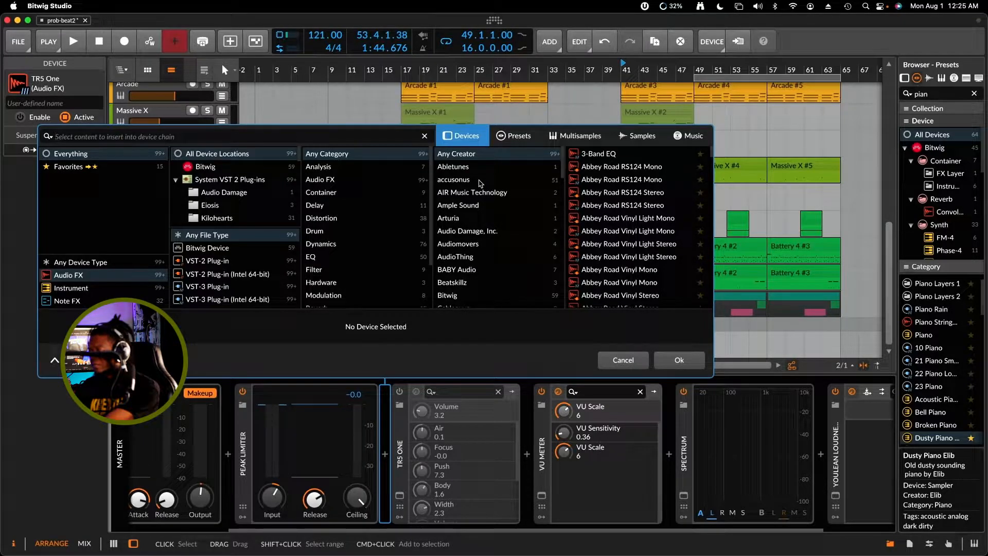
Search for "spl" among Bitwig's own devices and insert Mid-Side Split after Peak Limiter in the master chain
text(spl)
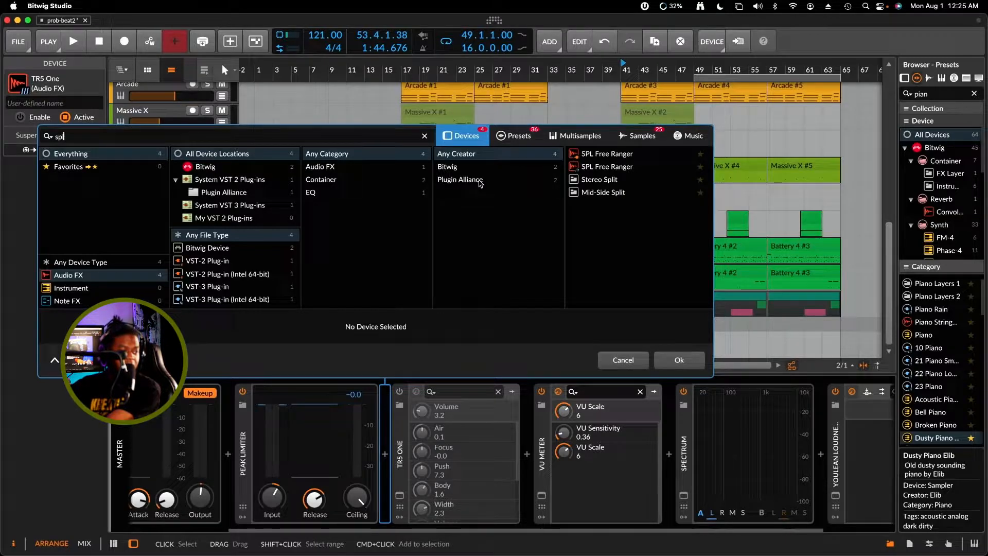
click(545, 168)
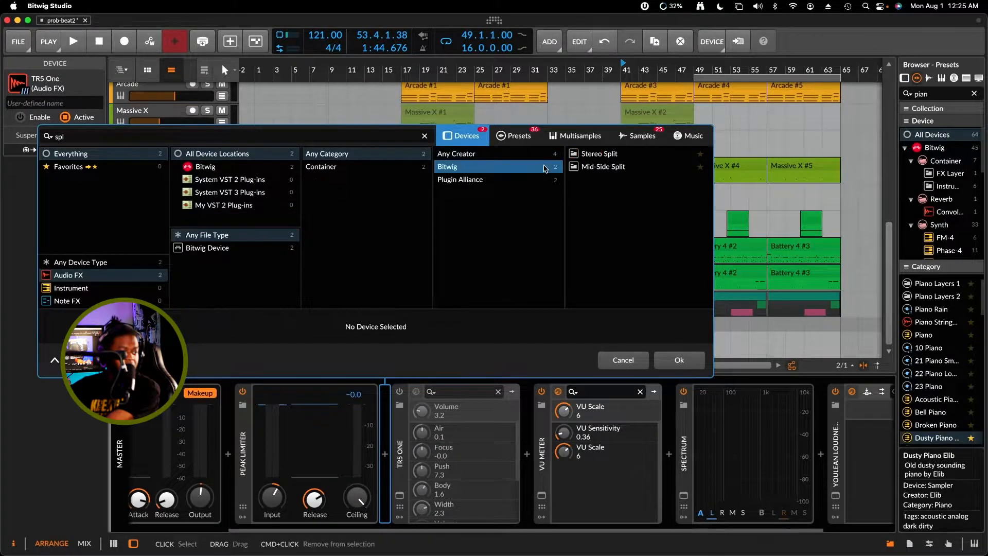
click(643, 167)
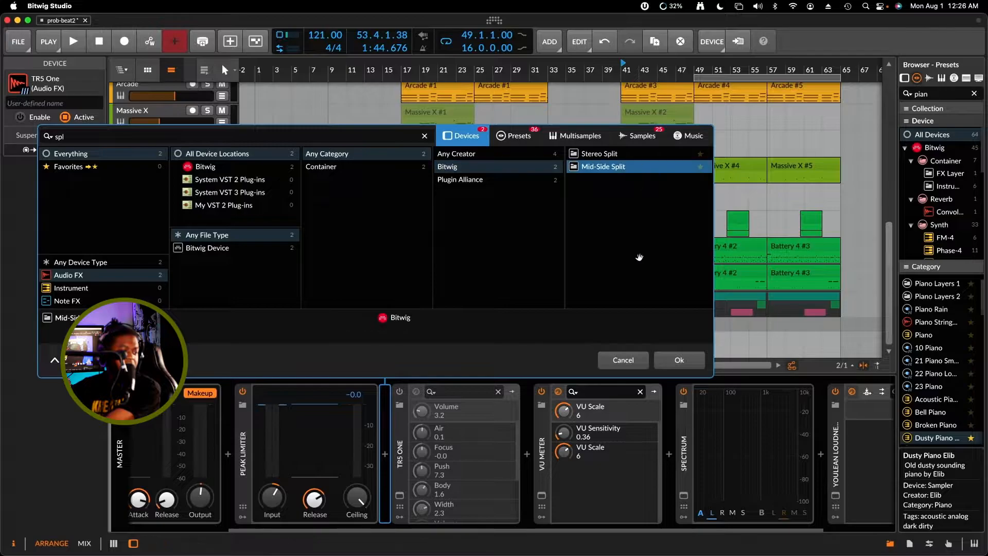
click(691, 357)
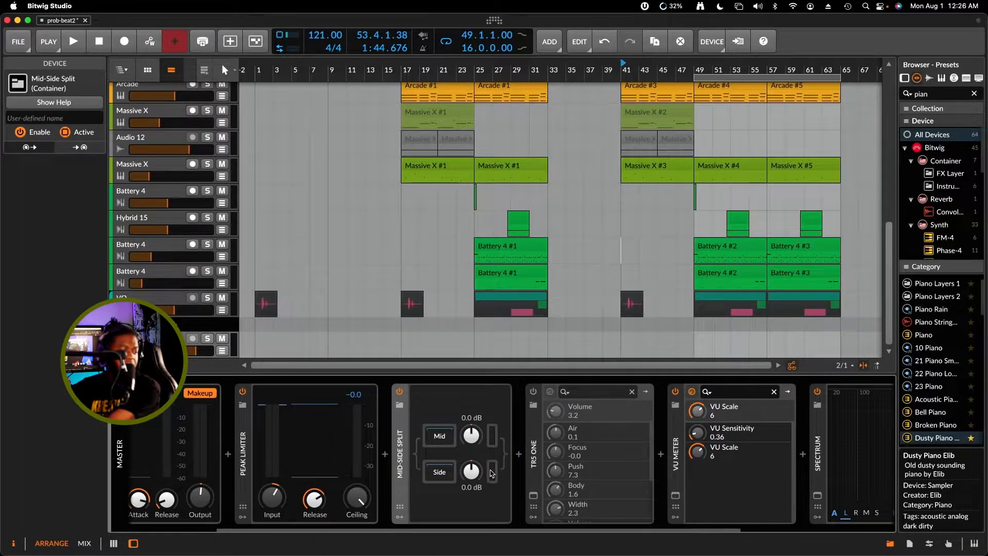
Play the song and try different gains in Mid-Side Split, ending at -0.2 dB mid and +0.8 dB side
key(space)
drag(471, 436, 471, 391)
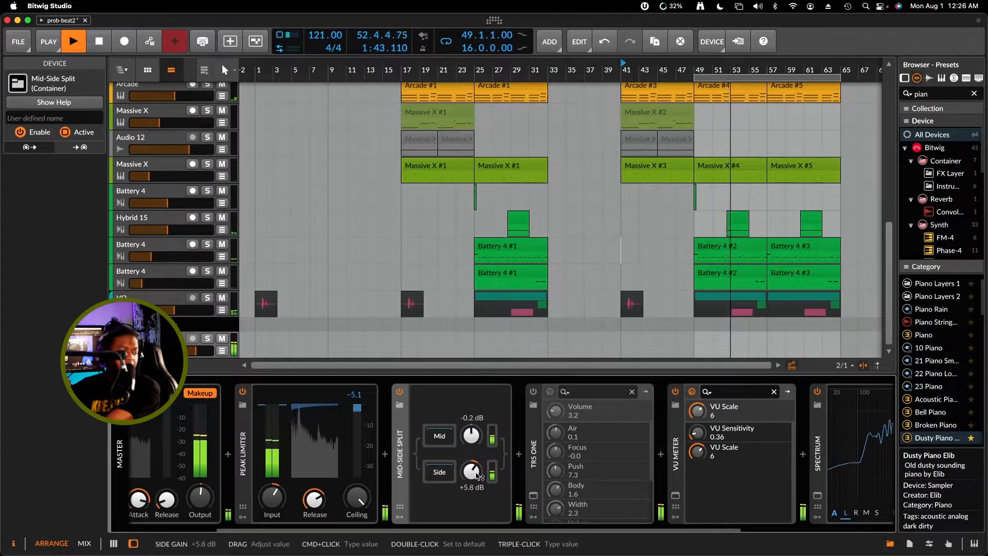
drag(473, 475, 472, 491)
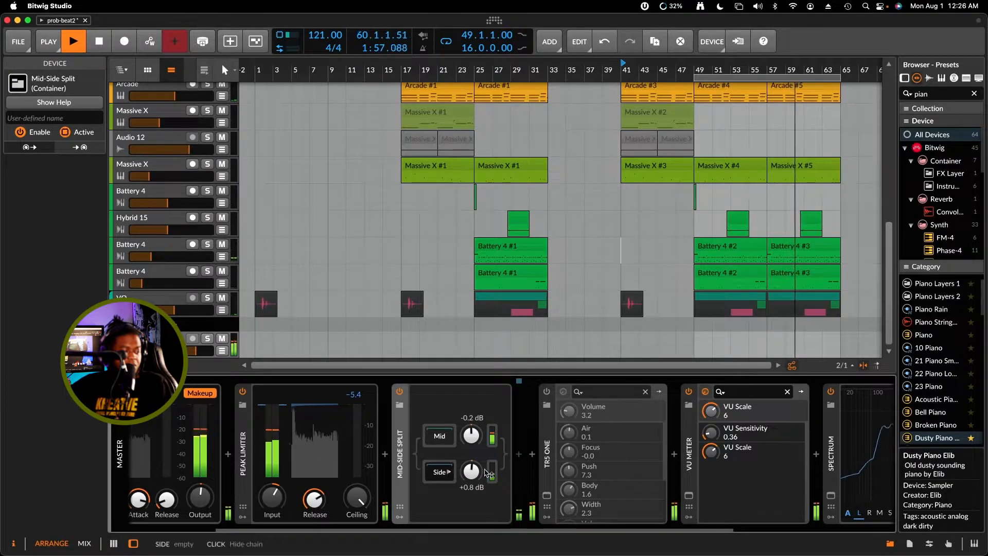
Search for "eq" and insert an EQ-5 into the Side chain of Mid-Side Split
click(519, 453)
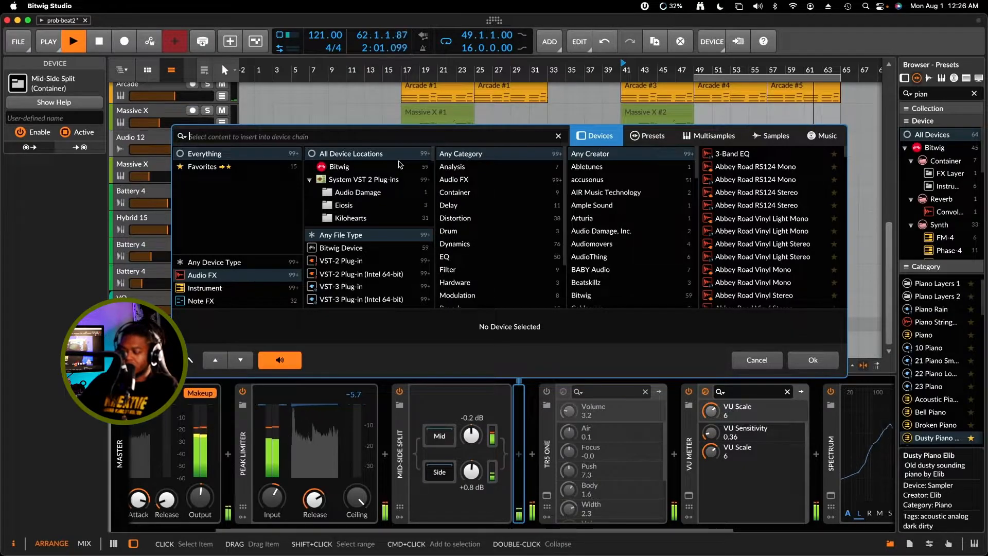
text(eq)
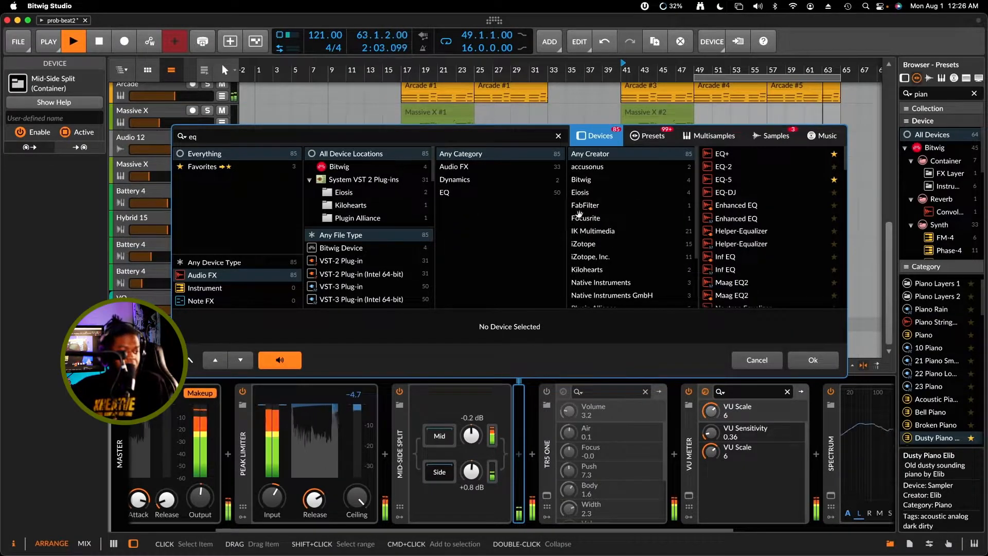
click(757, 179)
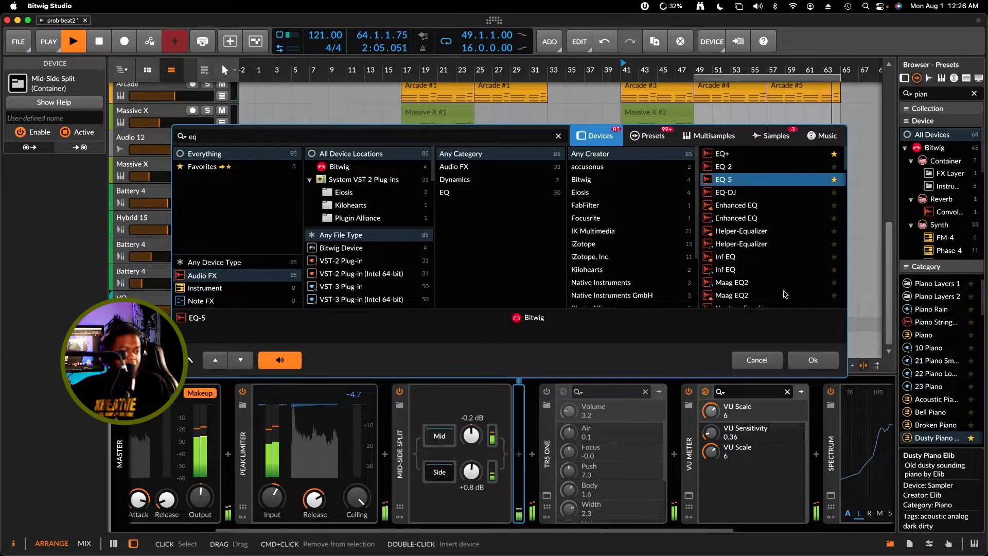
click(823, 357)
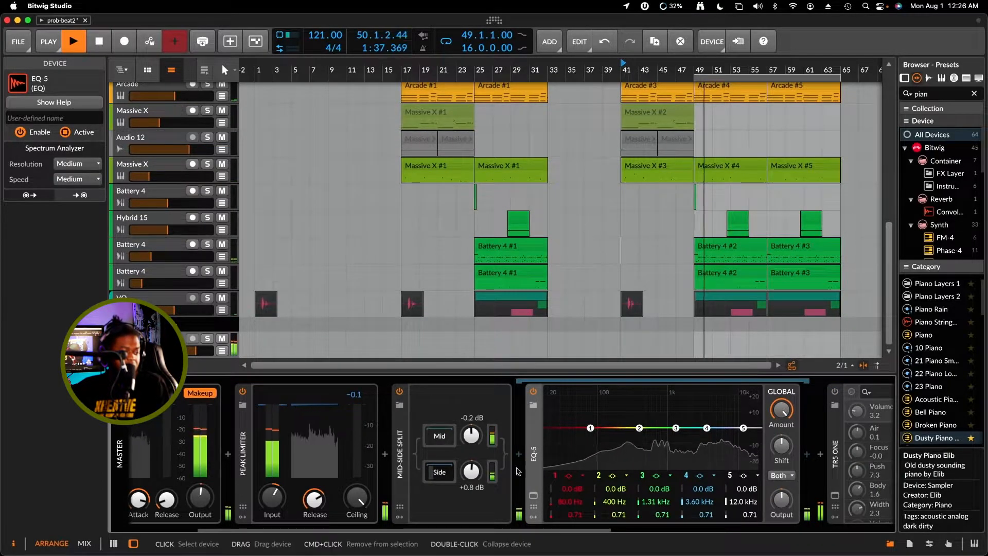
With the mid gain lowered to -24.0 dB and side at +5.2 dB, make EQ-5 band 1 a 4-pole high-pass at about 285 Hz
drag(468, 447, 471, 463)
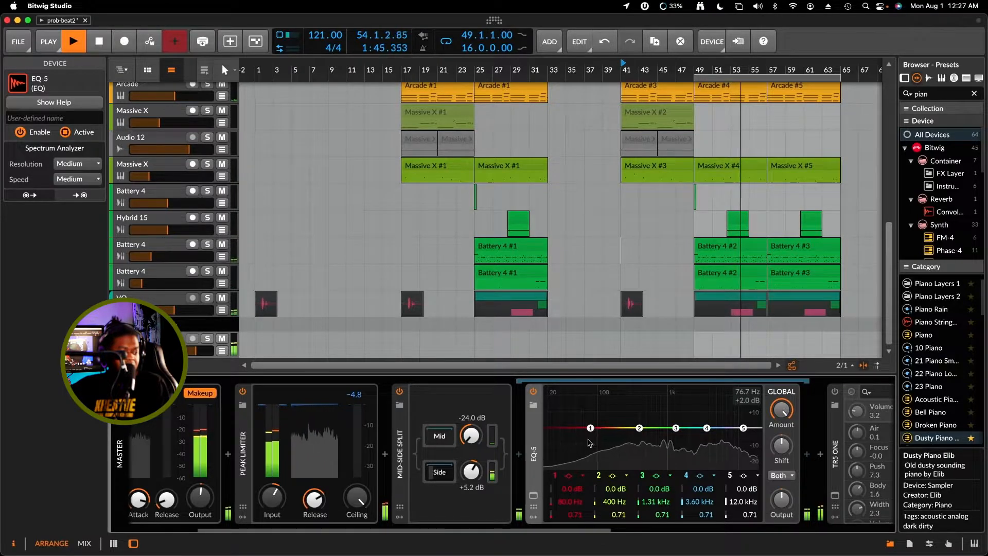
drag(589, 441, 587, 459)
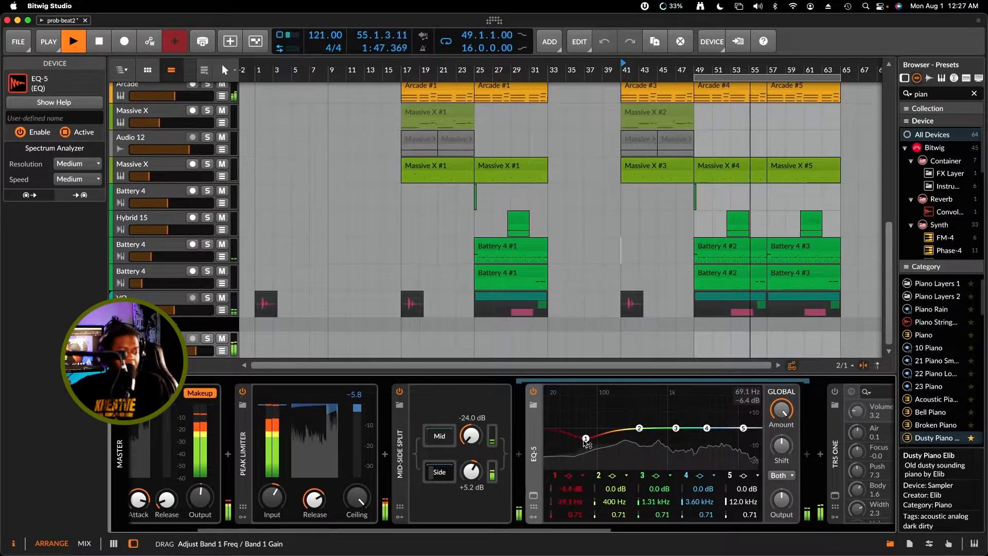
click(582, 475)
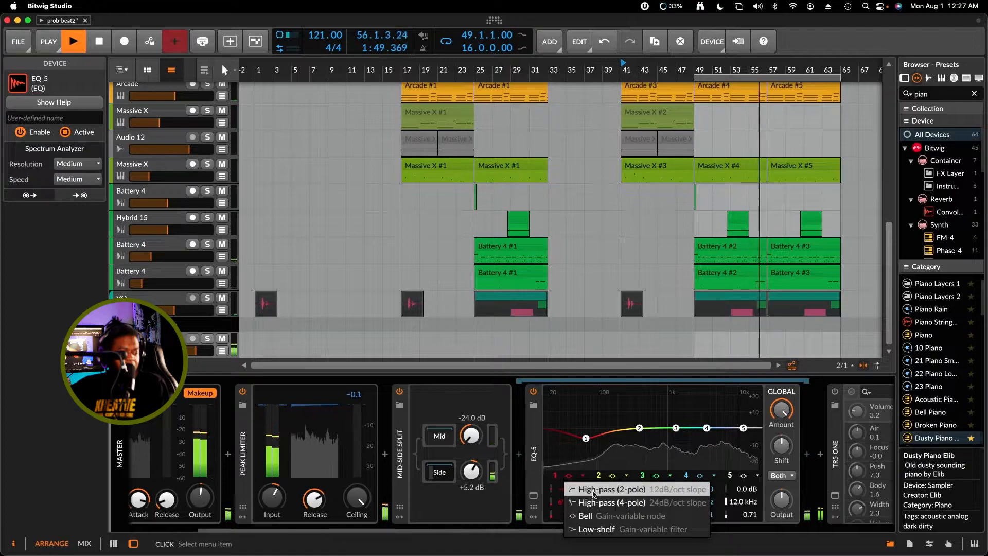
click(593, 503)
drag(591, 443, 631, 448)
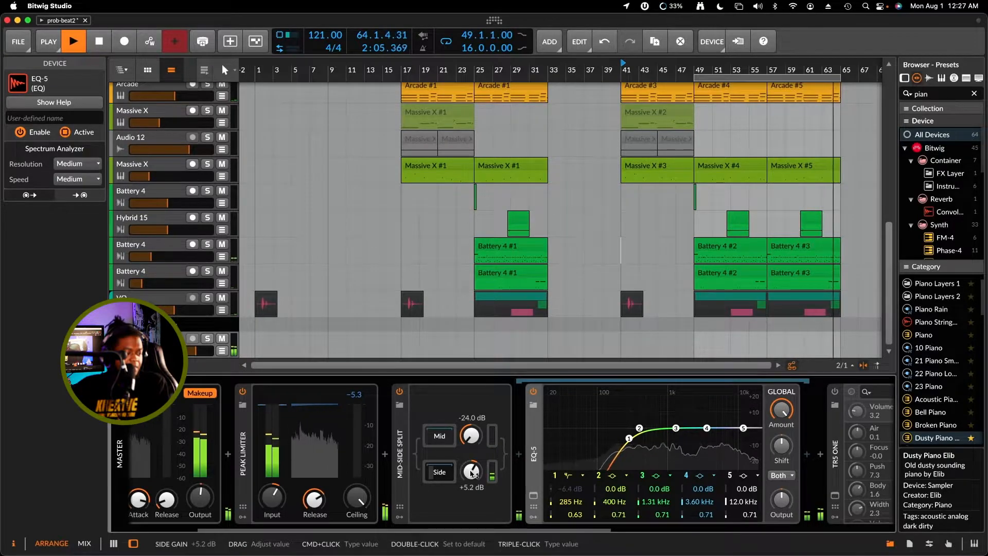
Rebalance Mid-Side Split during playback, setting the mid gain to about +0.2 dB and the side gain to about +7.7 dB
drag(471, 471, 471, 475)
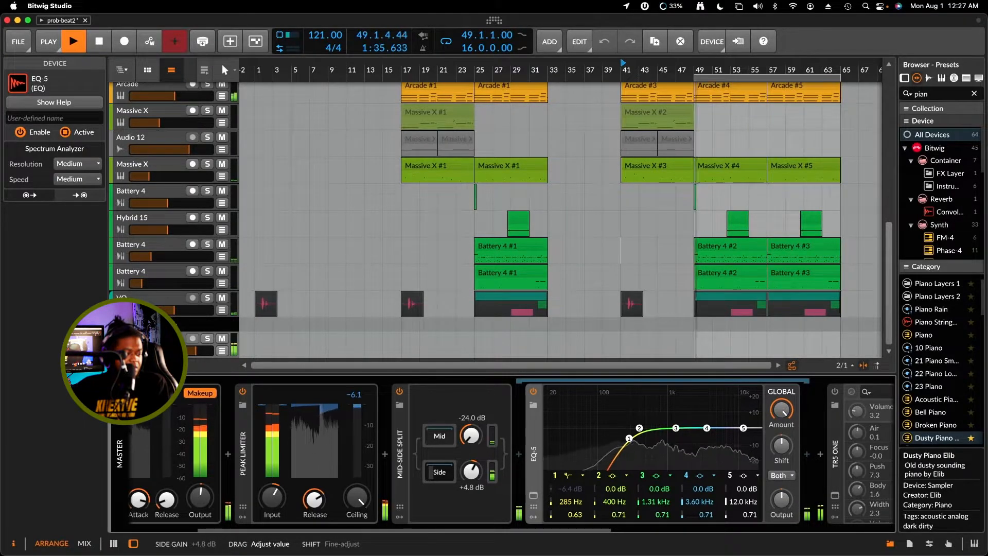
drag(471, 436, 471, 417)
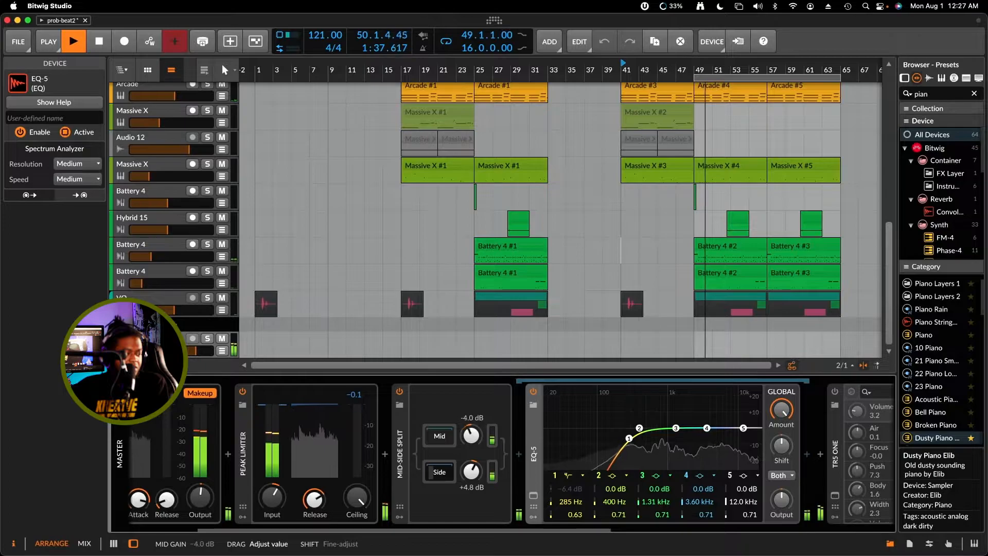
drag(470, 482, 475, 473)
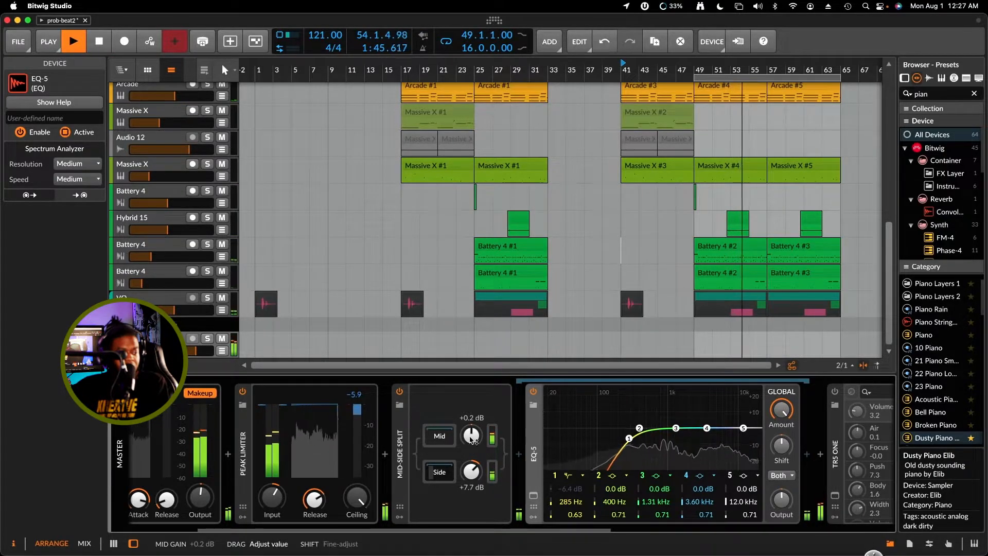
Search for "imager" and insert iZotope Ozone 5 Imager after the Youlean Loudness Meter at the end of the master chain
drag(470, 528, 768, 550)
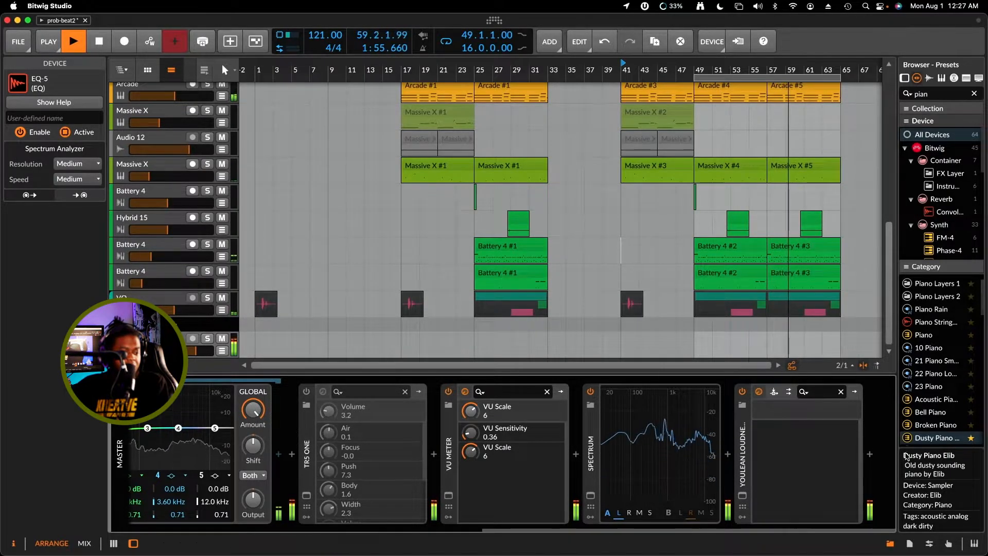
click(869, 454)
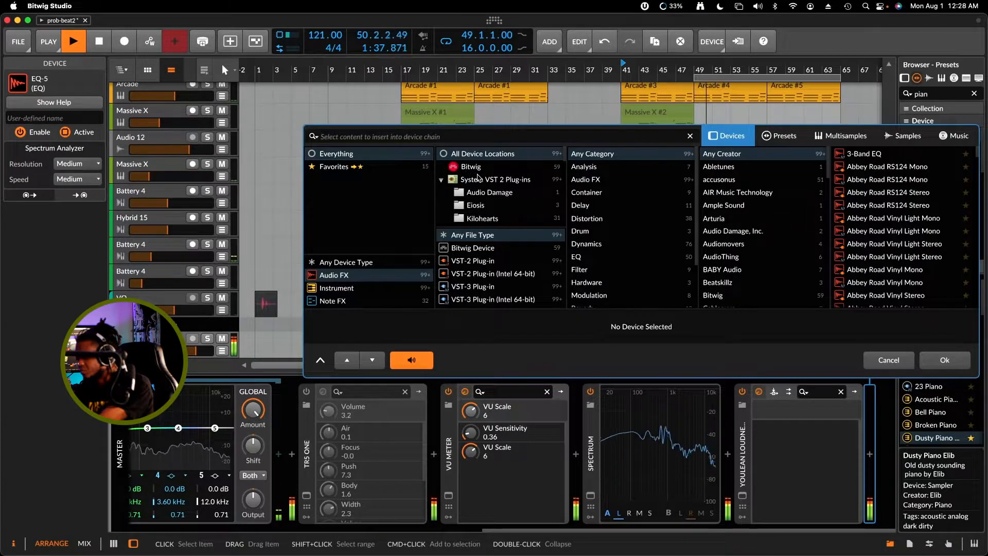
text(i)
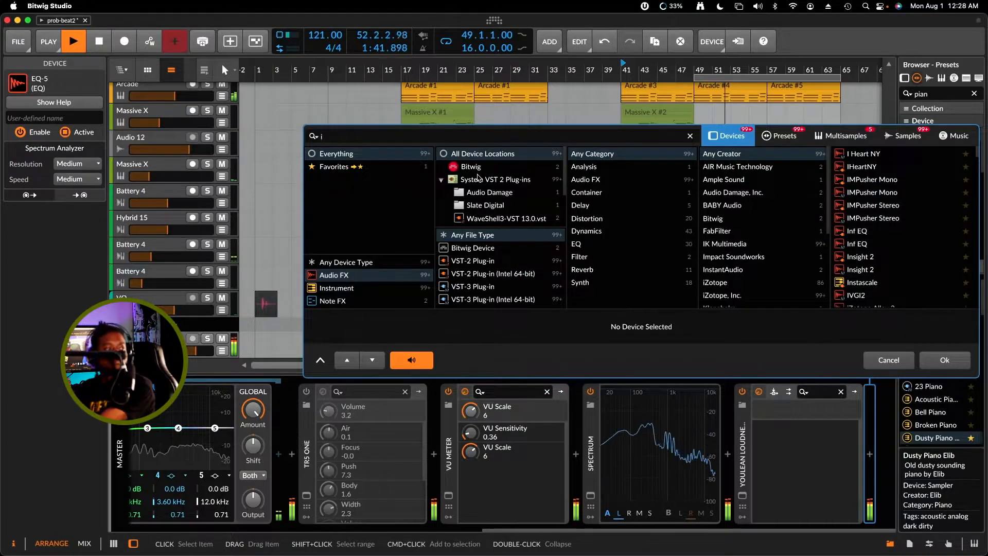
text(zo)
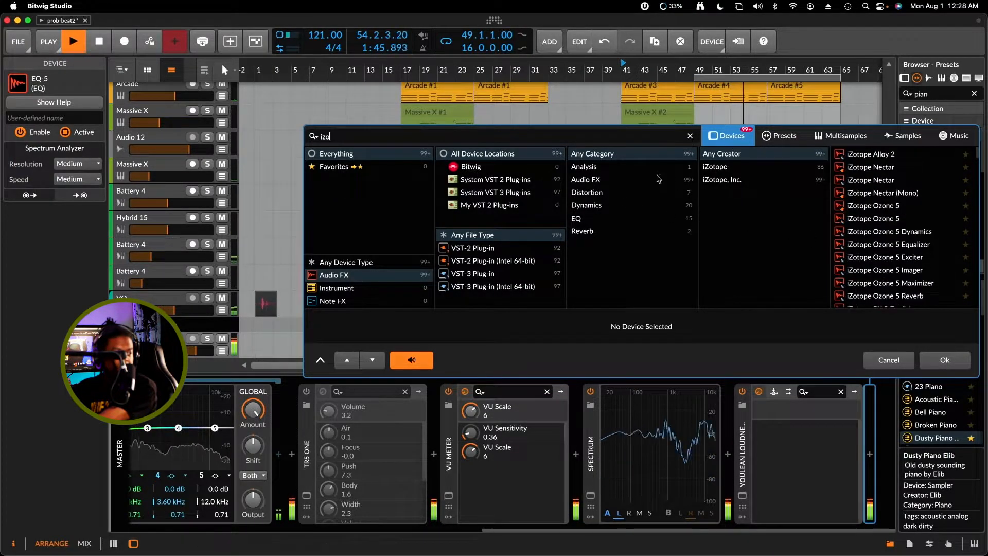
key(BackSpace)
key(BackSpace)
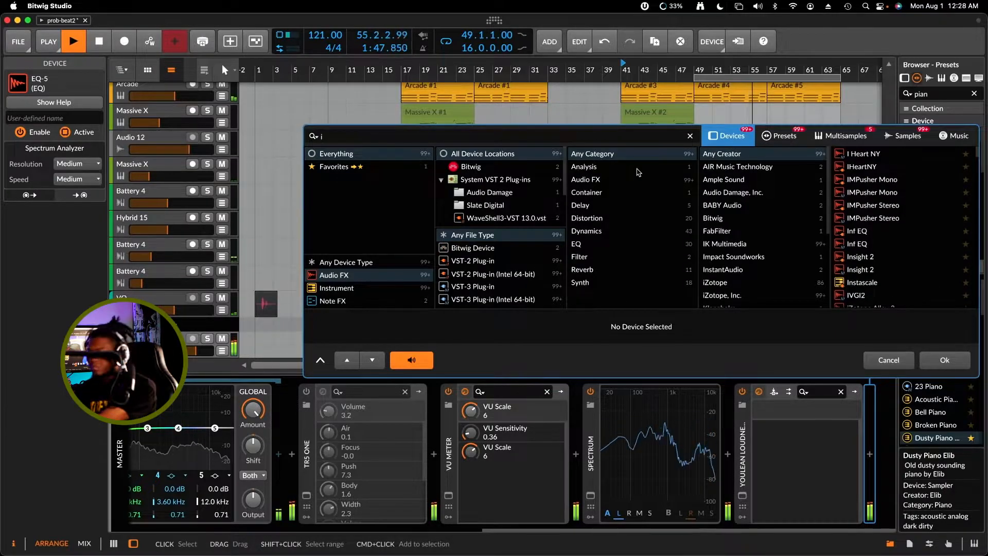
text(mager)
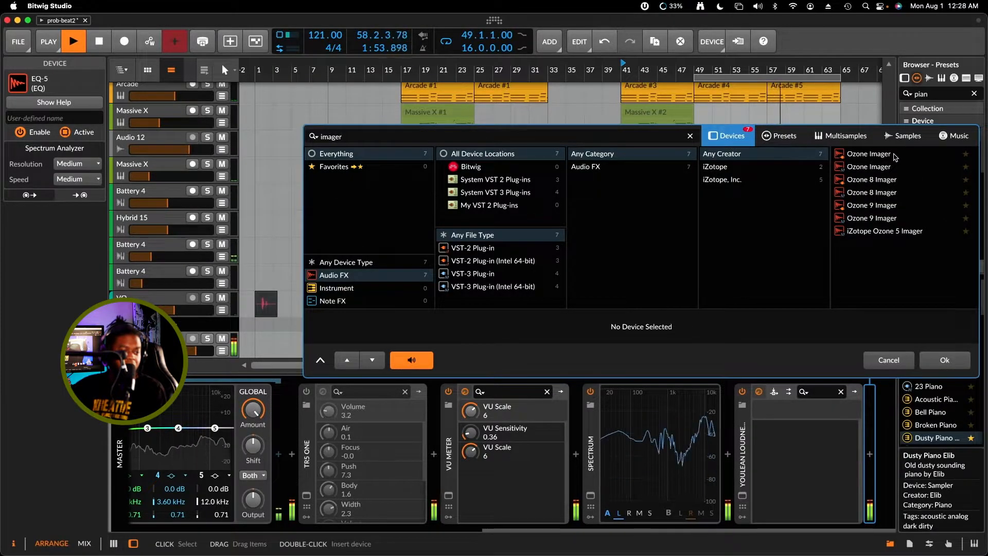
click(901, 231)
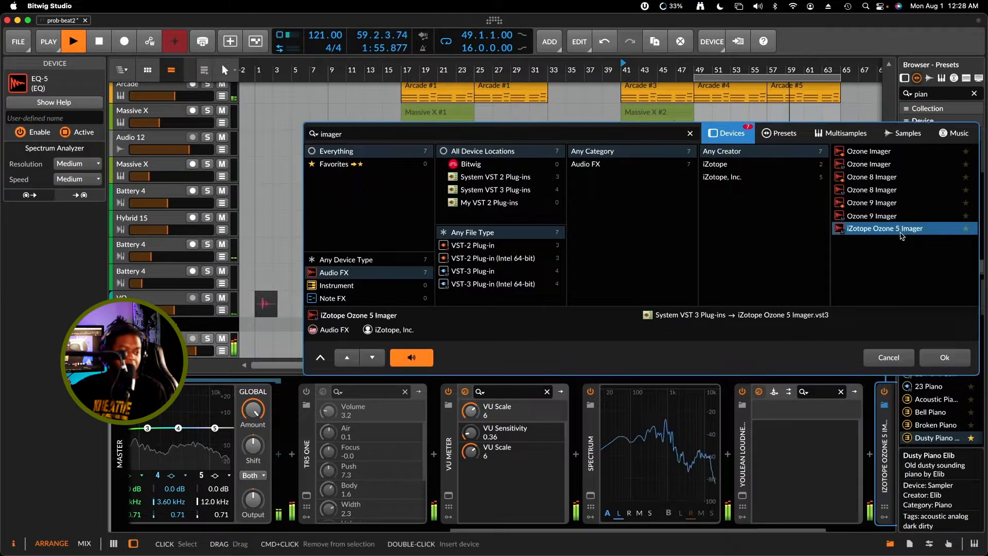
click(945, 359)
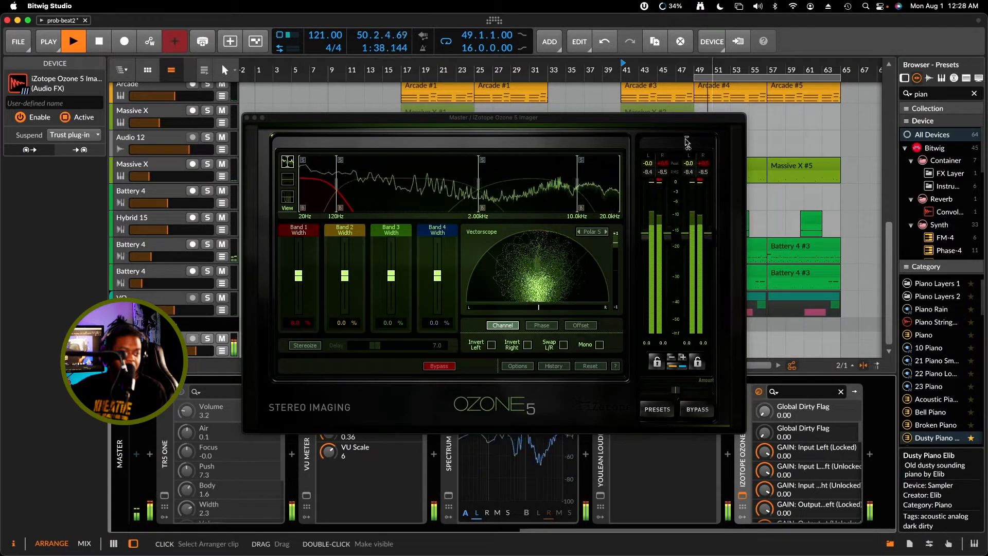
Move the Ozone 5 Imager window aside and delete the plug-in from the master chain
drag(681, 123, 634, 141)
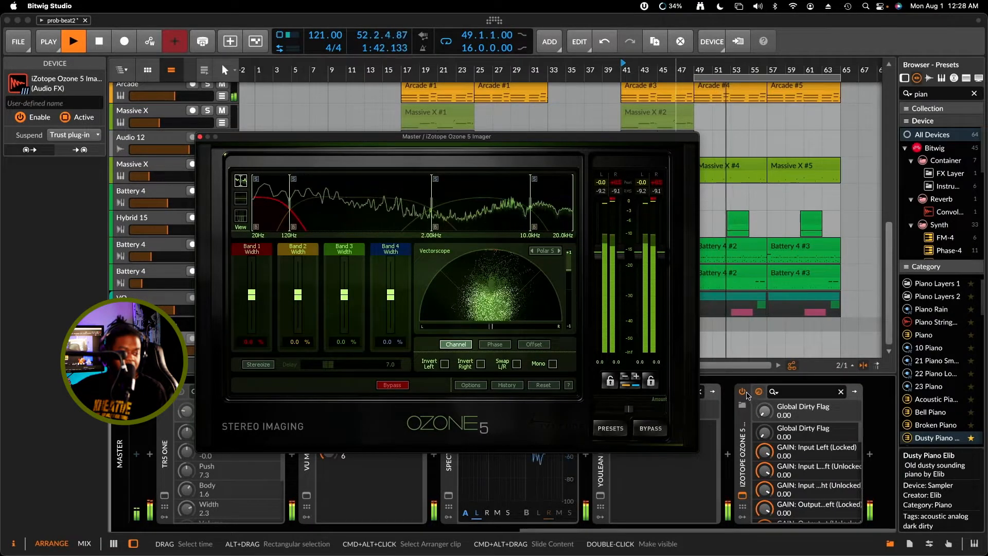
click(748, 428)
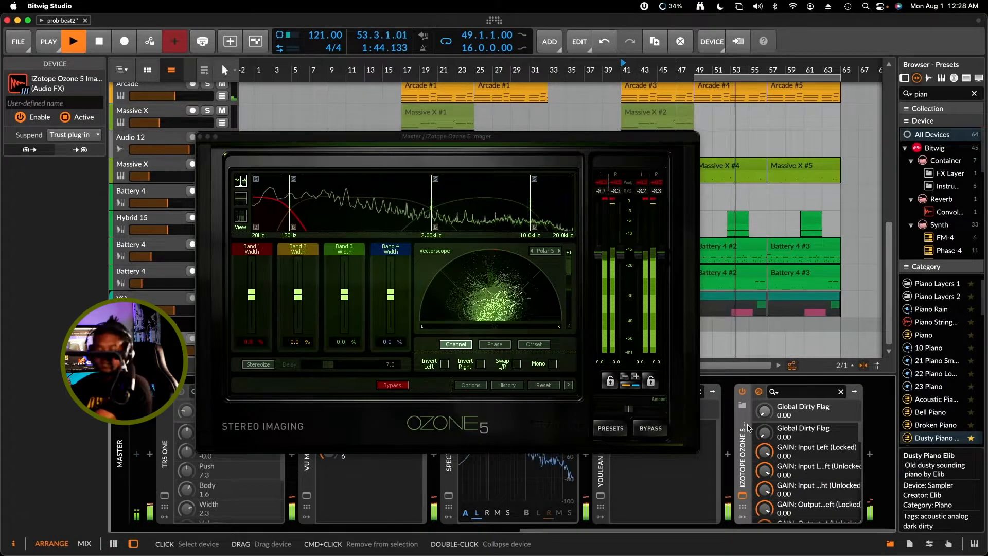
key(Delete)
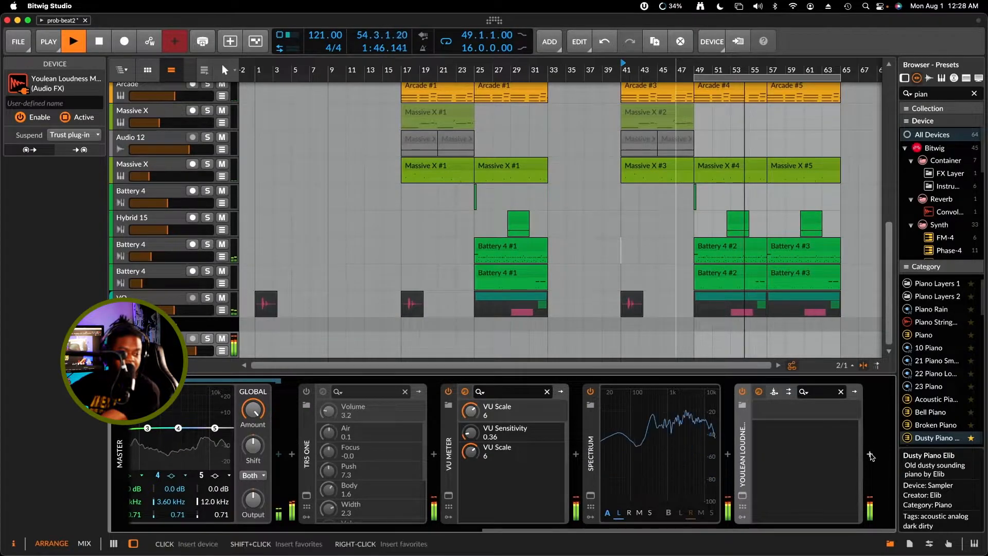
Search for "image" and insert Ozone 9 Imager at the end of the master chain
click(870, 453)
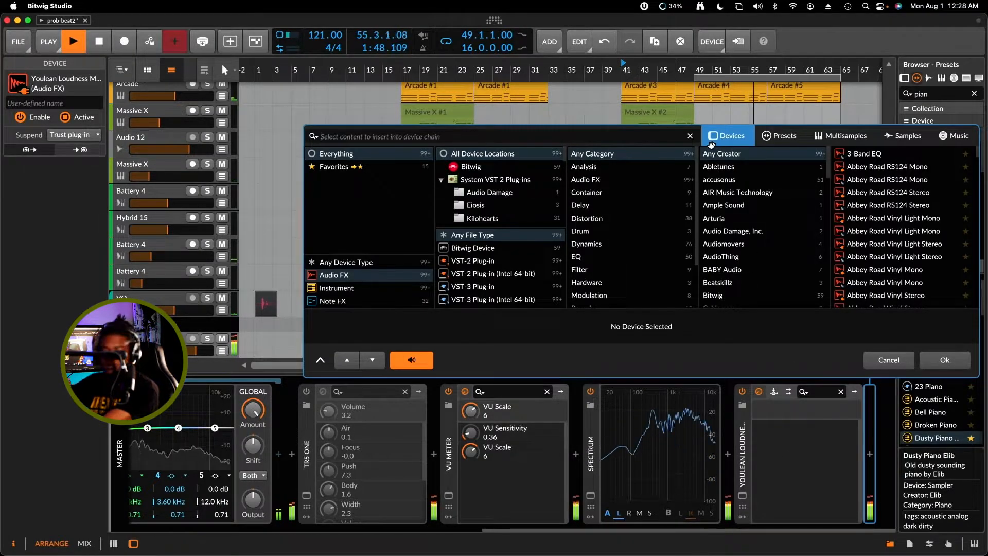
text(image)
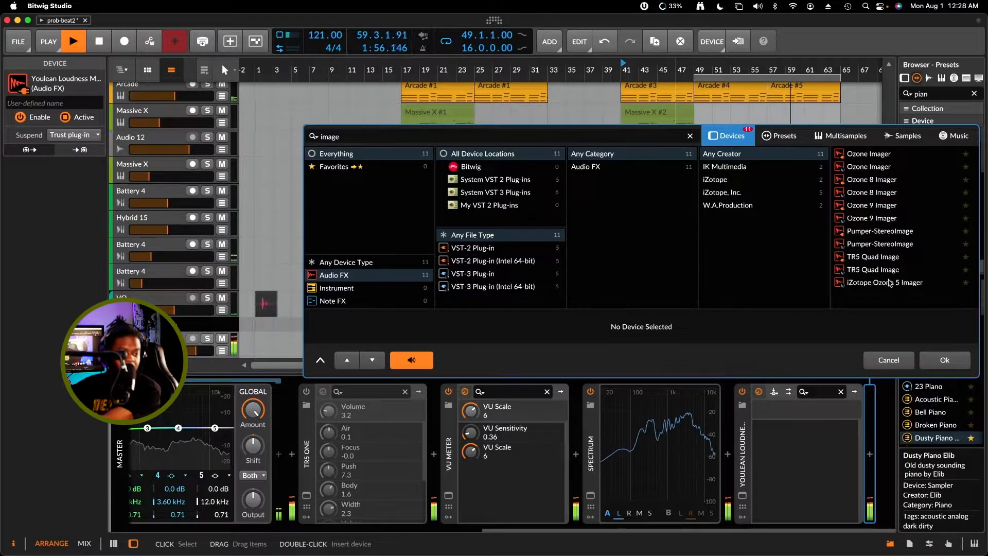
click(889, 218)
click(943, 358)
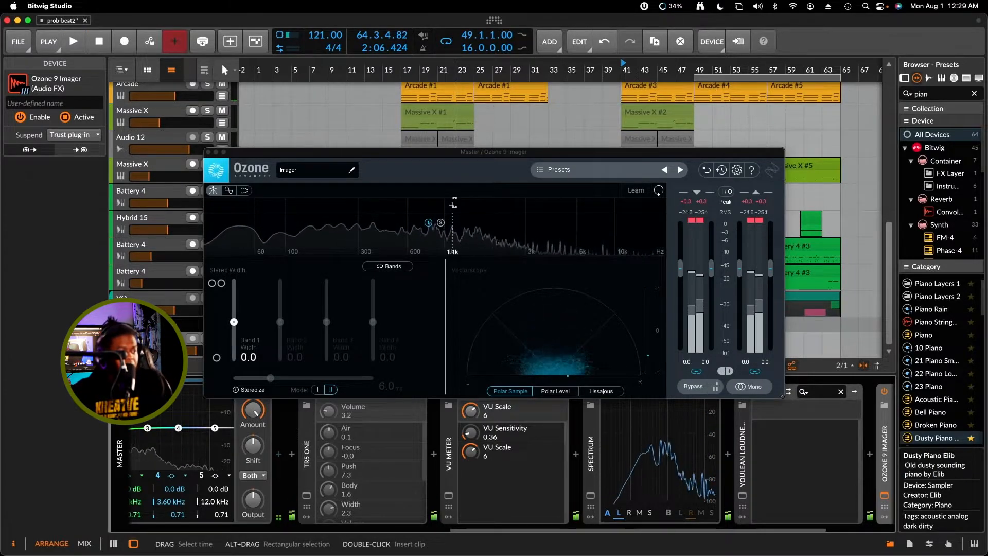
Play the beat and examine the Ozone 9 Imager vectorscope and levels alongside the master chain, resetting the Imager's peak meter
drag(448, 151, 429, 177)
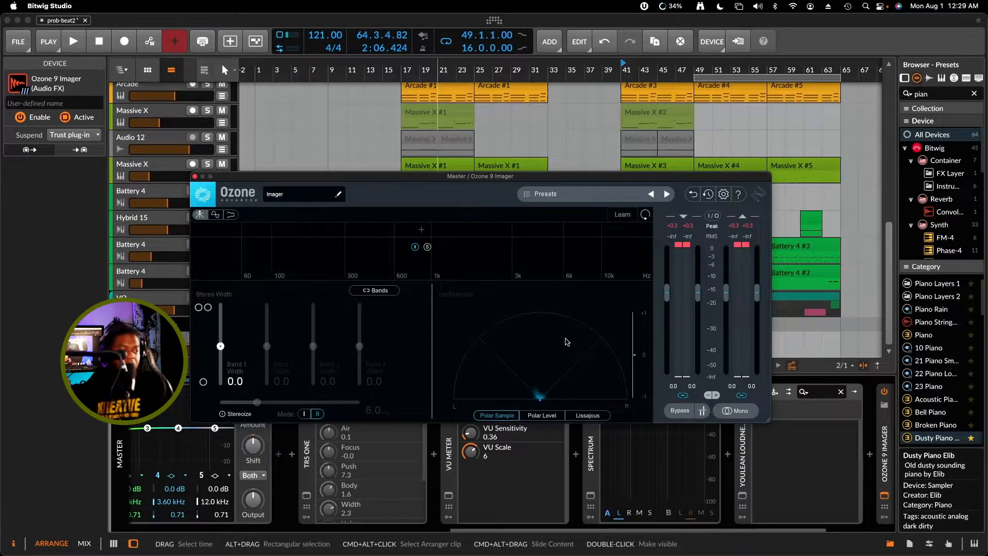
key(space)
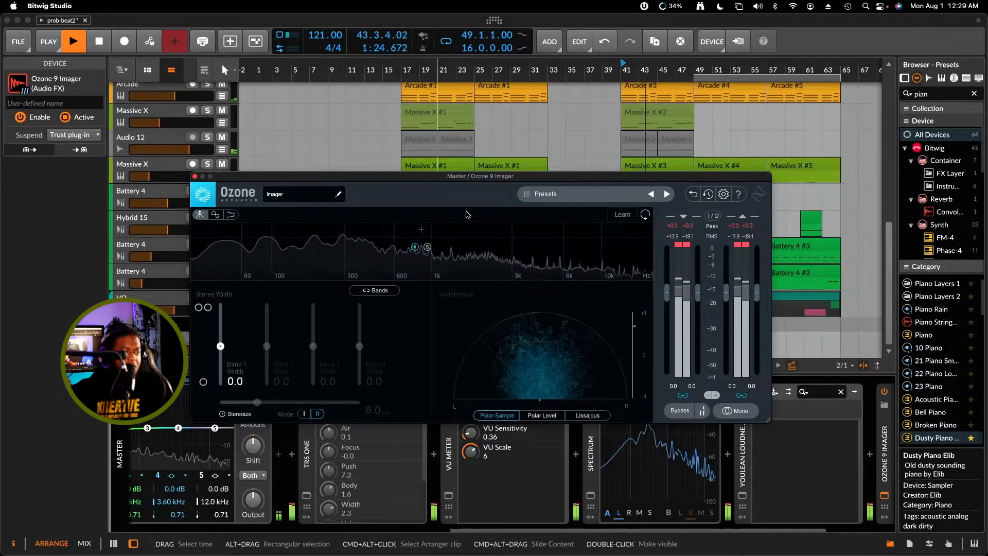
drag(470, 181, 616, 130)
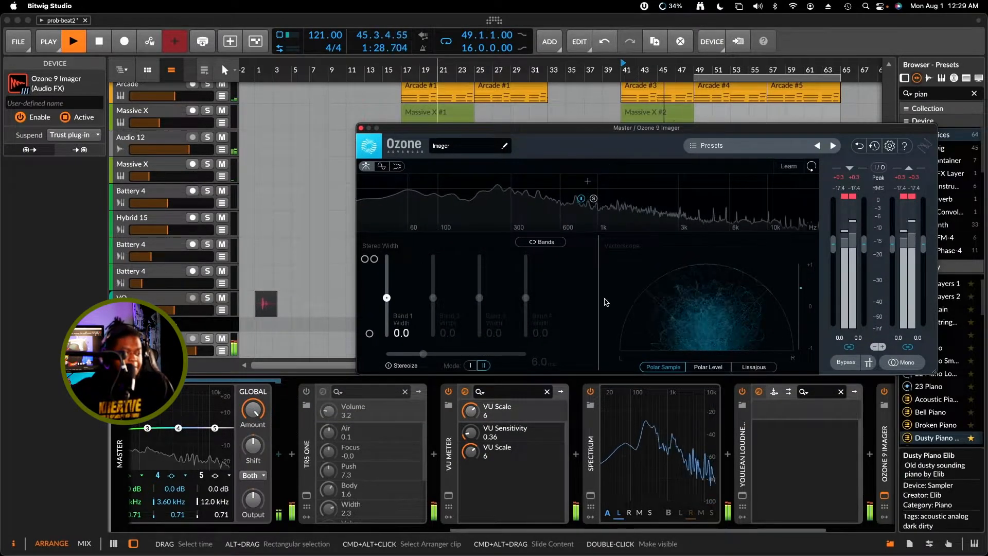
drag(547, 530, 468, 525)
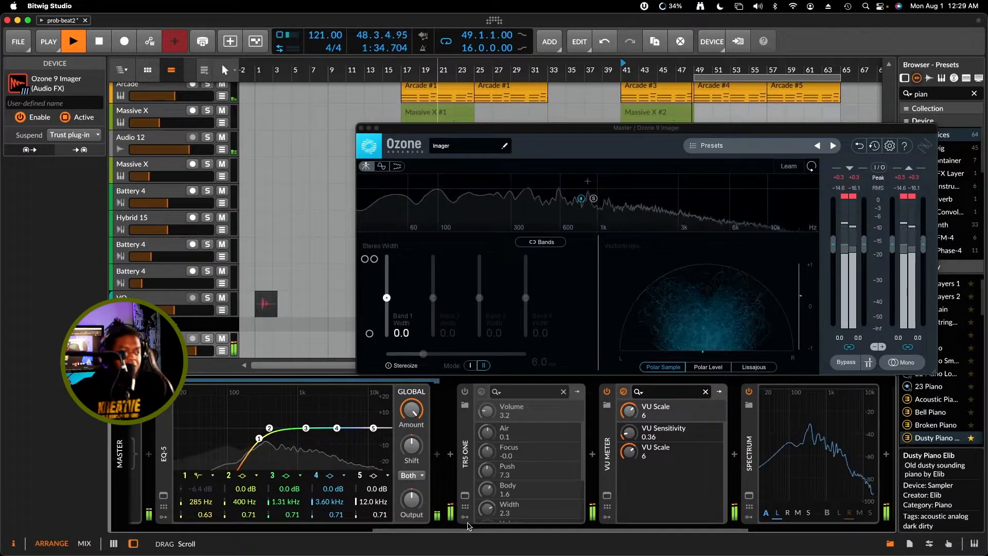
drag(468, 525, 330, 486)
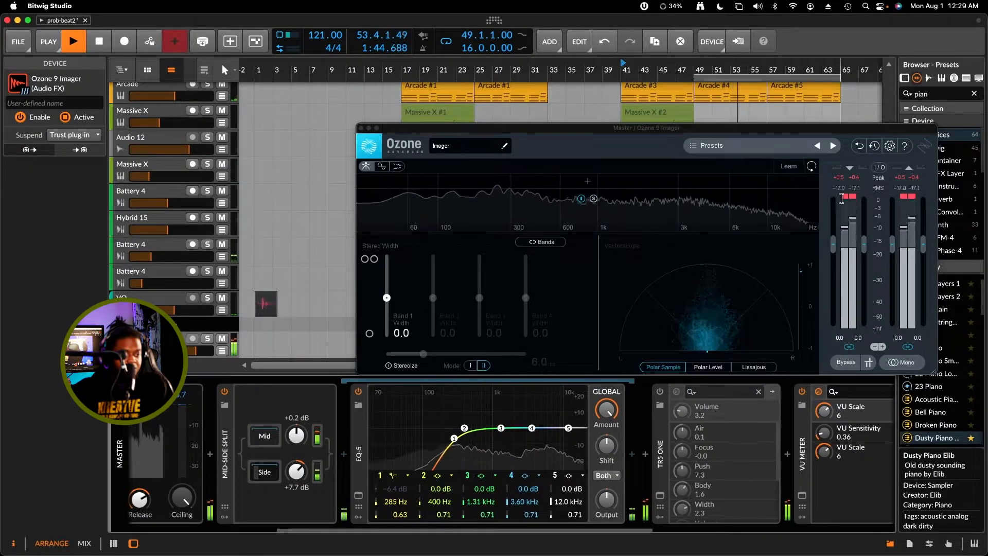
click(848, 197)
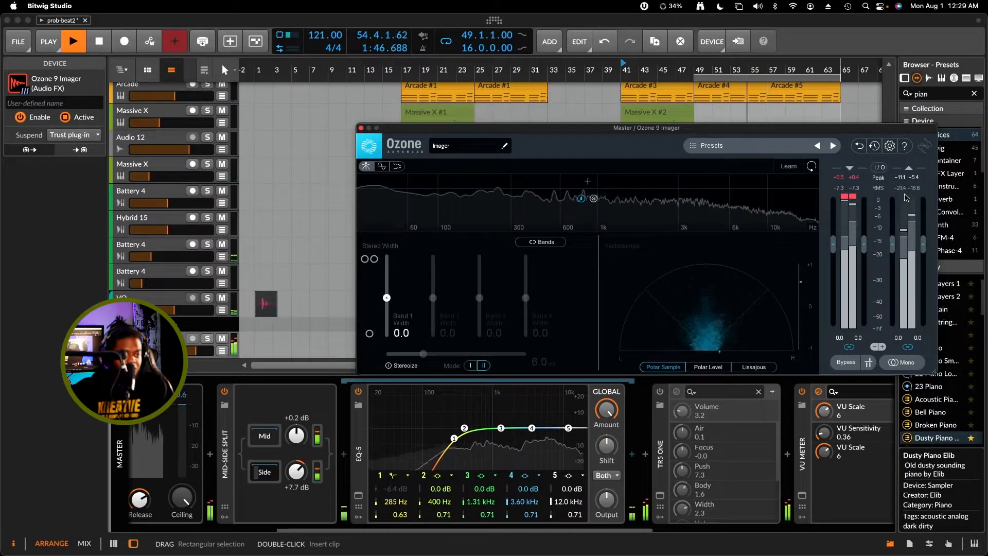
drag(639, 529, 871, 529)
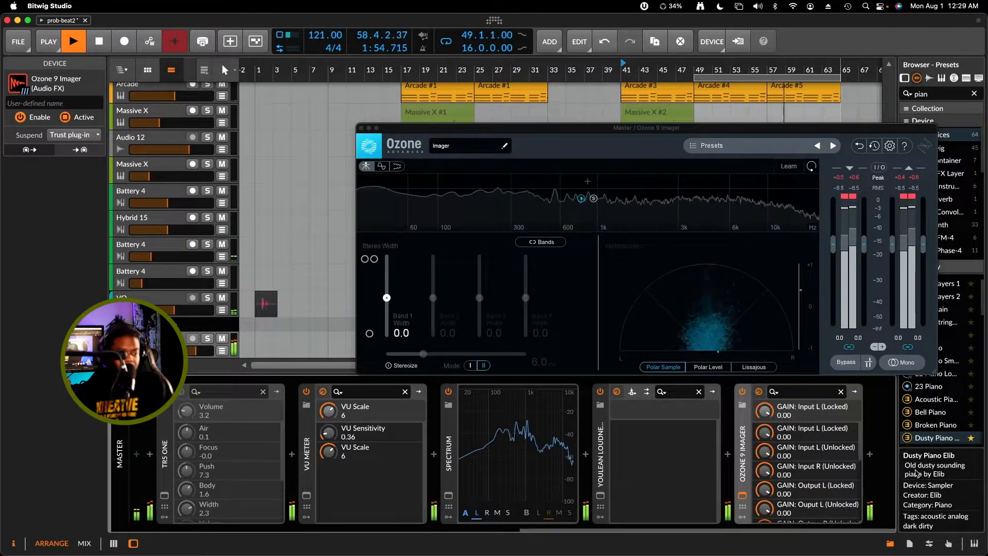
key(space)
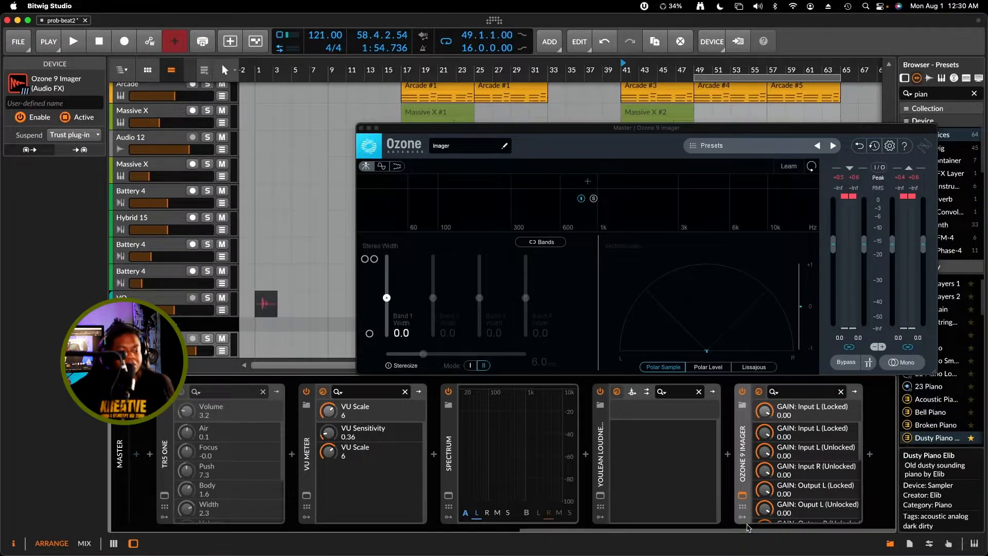
Hide the side EQ chain of Mid-Side Split and move Ozone 9 Imager directly after Mid-Side Split, before TR5 One
drag(765, 525, 413, 528)
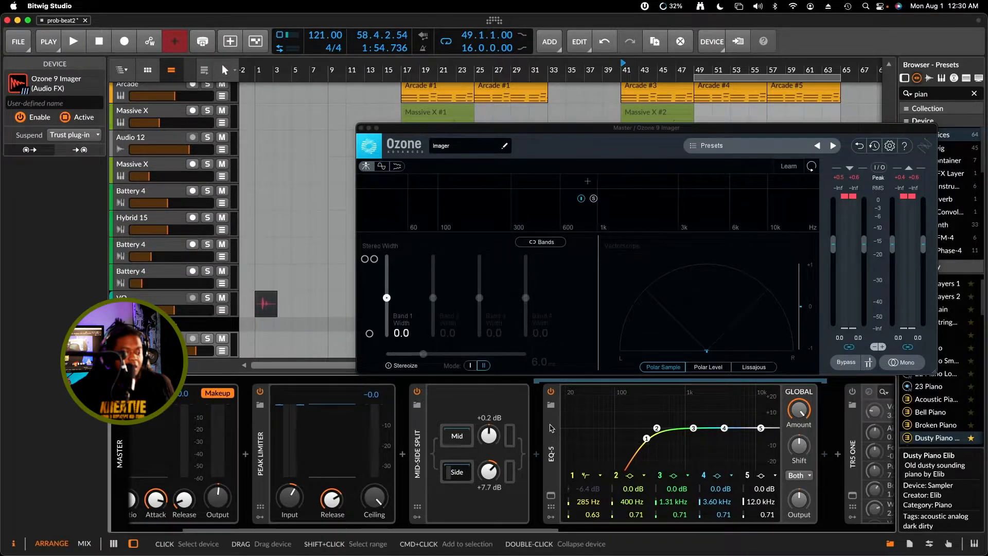
click(421, 486)
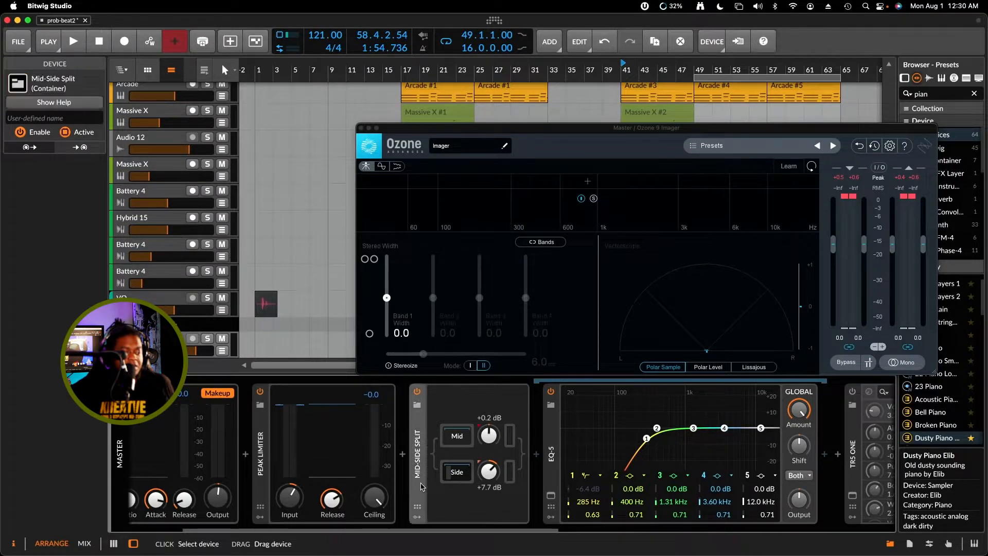
drag(442, 529, 493, 529)
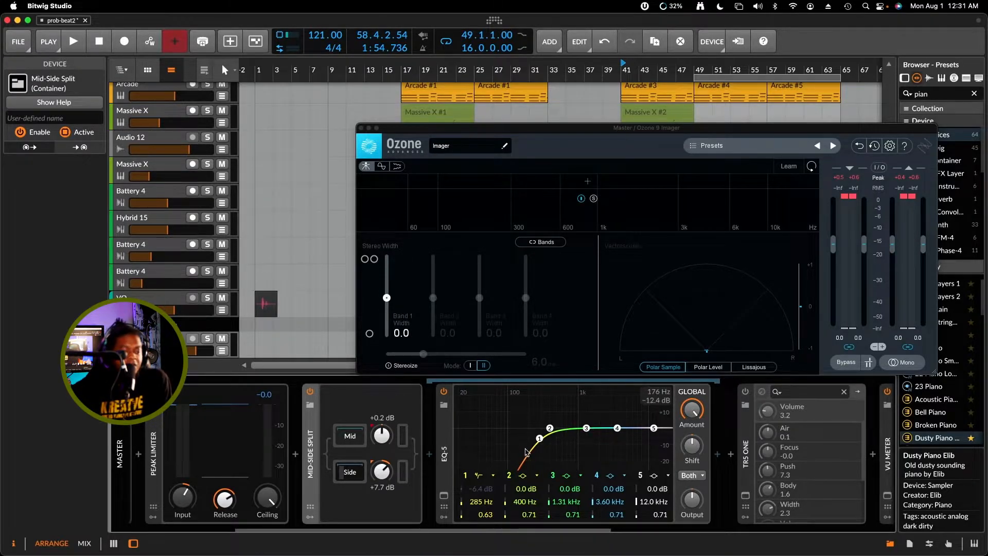
drag(534, 130, 450, 121)
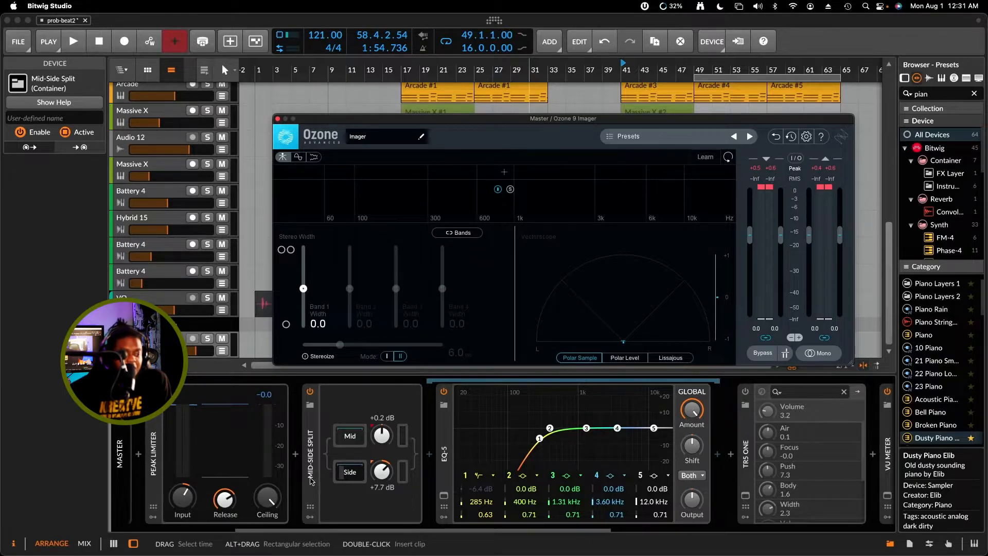
scroll(359, 481, right, 5)
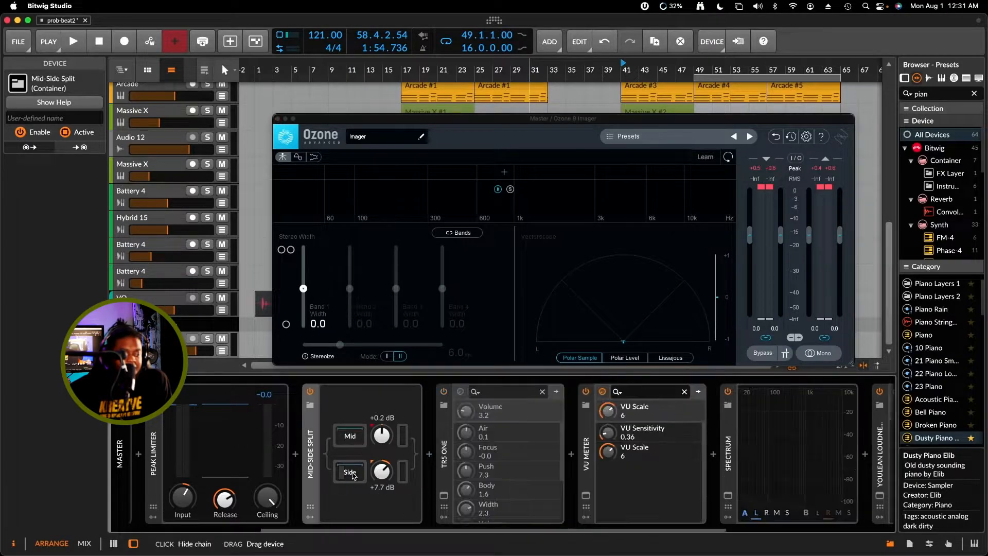
scroll(577, 529, right, 4)
scroll(577, 529, right, 3)
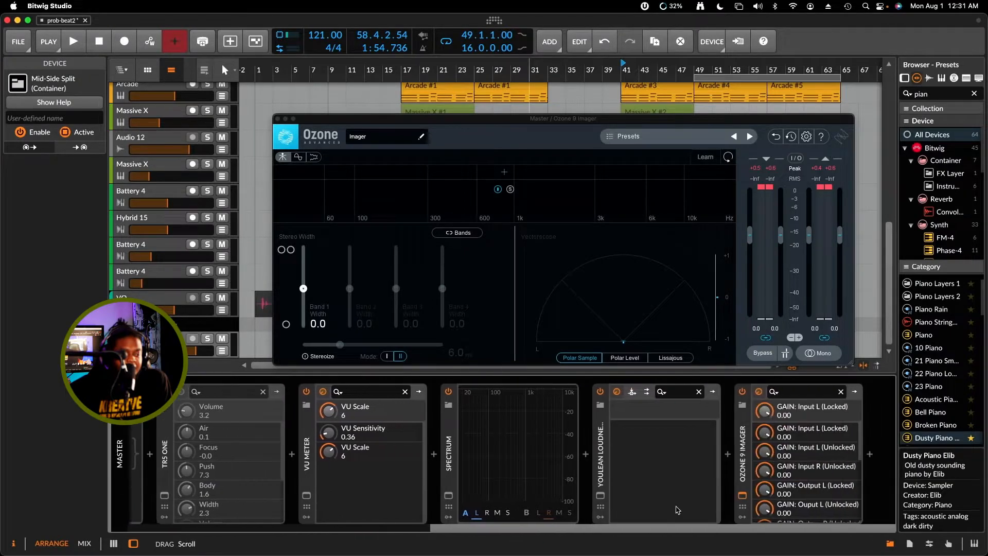
click(742, 462)
drag(742, 462, 345, 473)
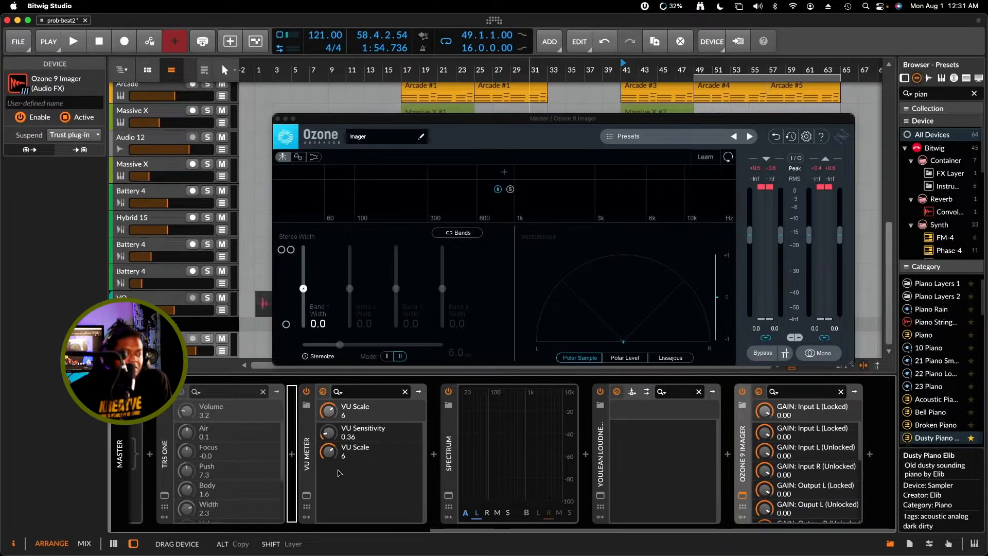
drag(276, 474, 160, 468)
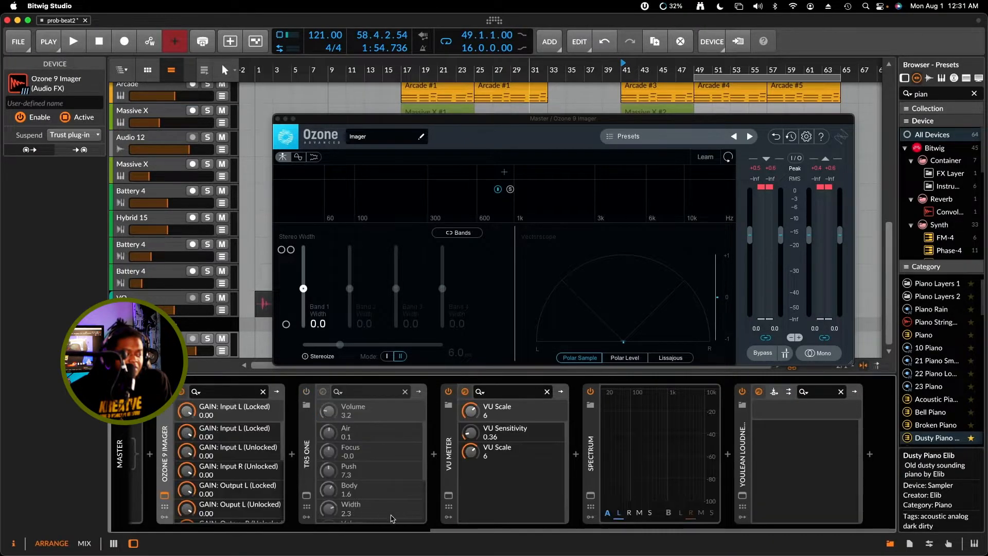
Move the Peak Limiter behind Ozone 9 Imager in the master chain, just before TR5 One
drag(462, 534, 215, 517)
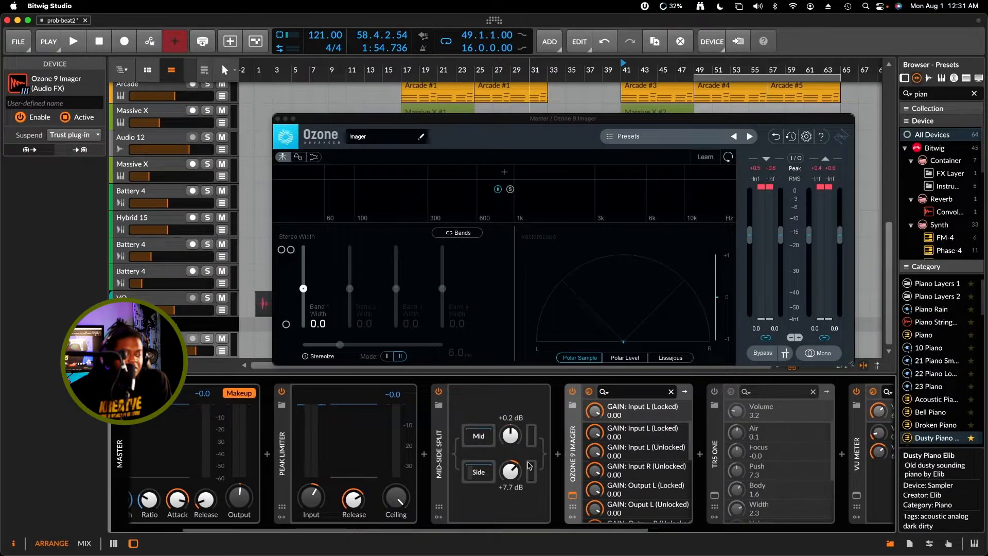
mouse_move(440, 440)
mouse_down()
mouse_move(288, 443)
mouse_move(564, 435)
mouse_move(679, 440)
mouse_move(705, 452)
mouse_up()
drag(641, 528, 761, 527)
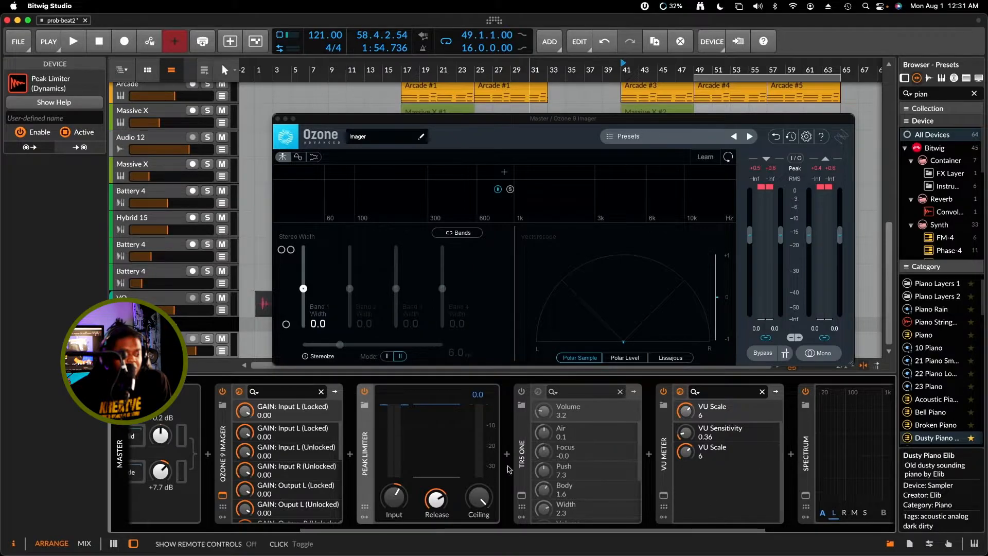
drag(537, 529, 373, 502)
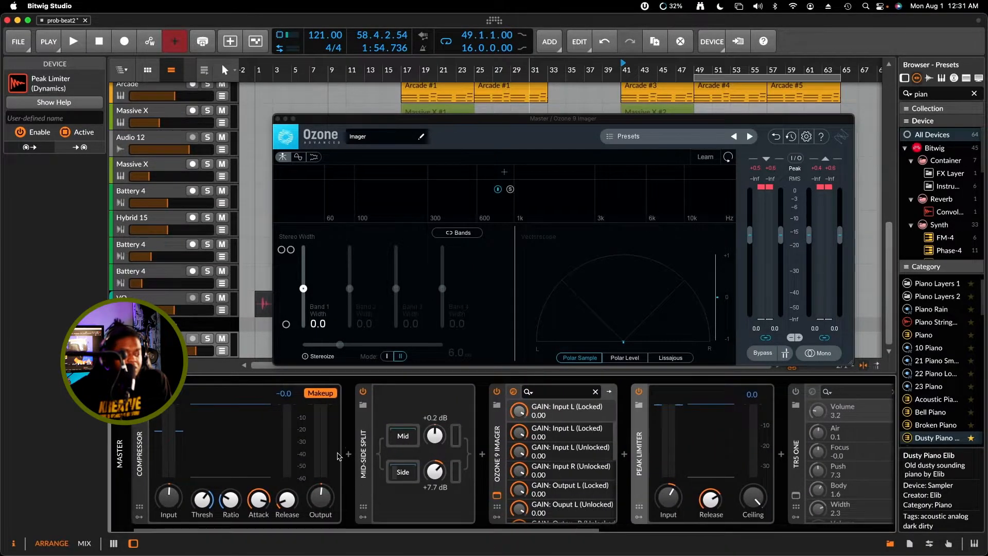
Play the beat and compare the sound with Ozone 9 Imager switched off and on, leaving it enabled
click(364, 448)
key(space)
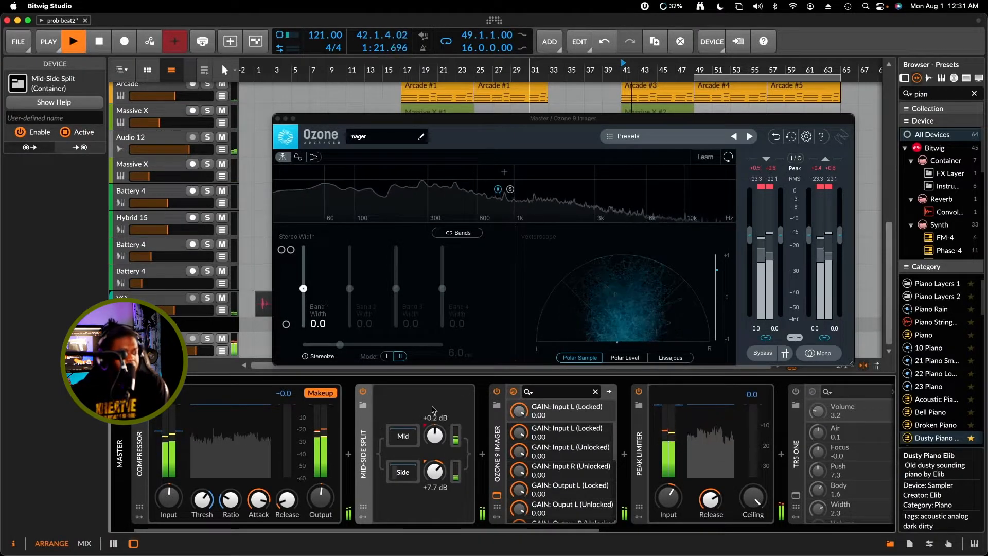
drag(436, 530, 429, 533)
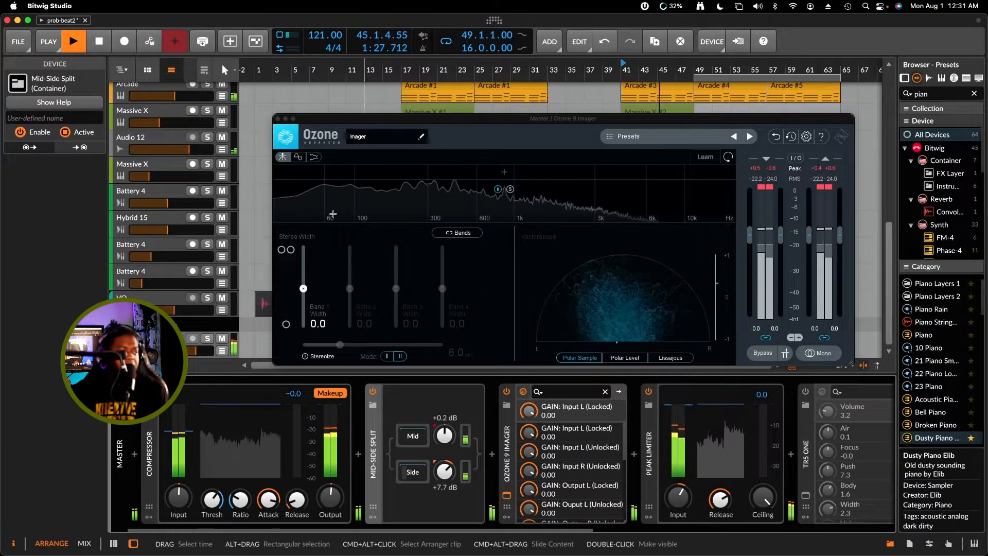
click(507, 393)
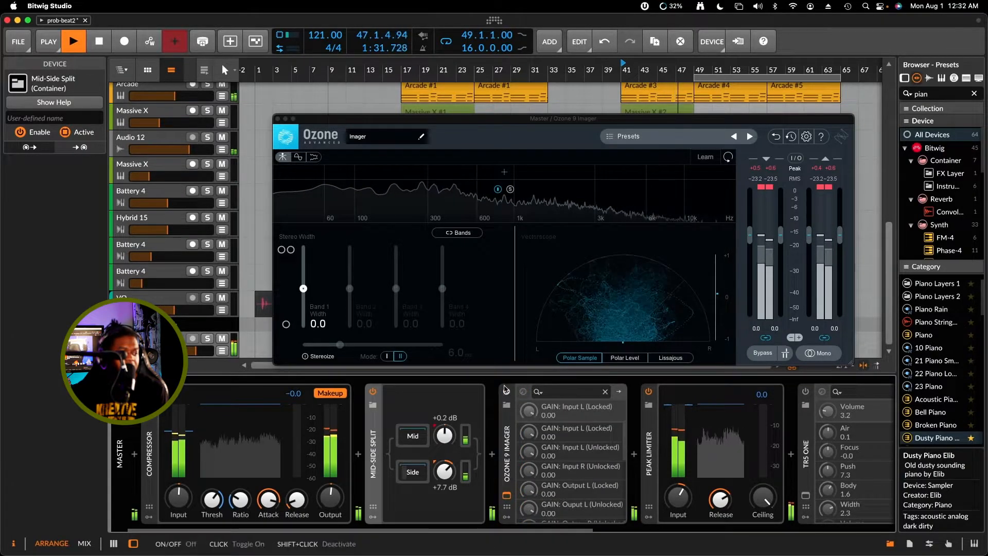
click(507, 392)
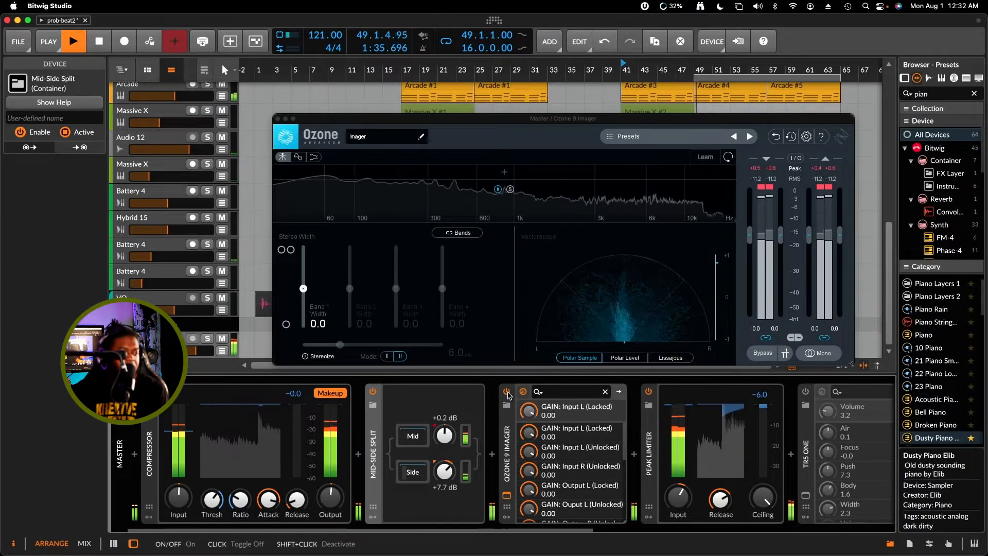
click(507, 392)
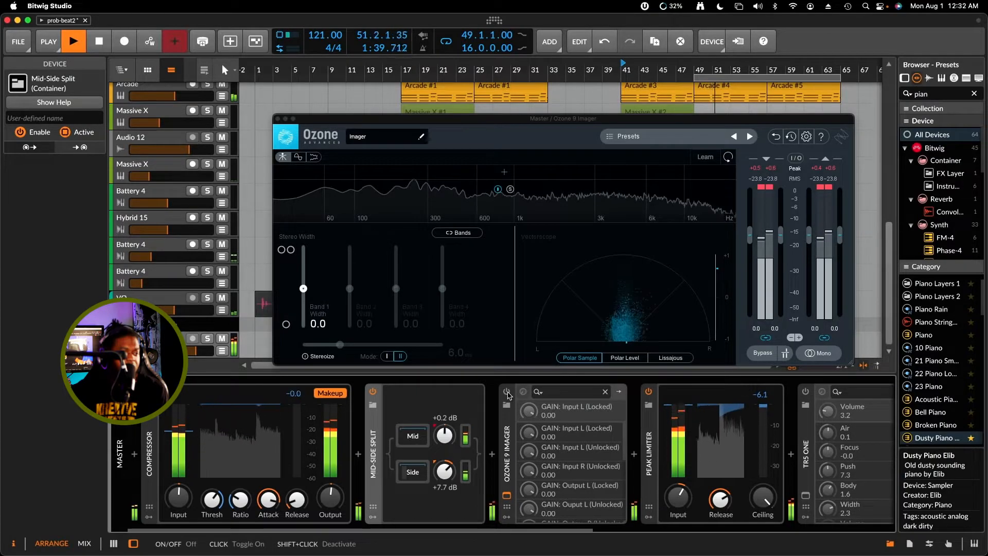
click(507, 393)
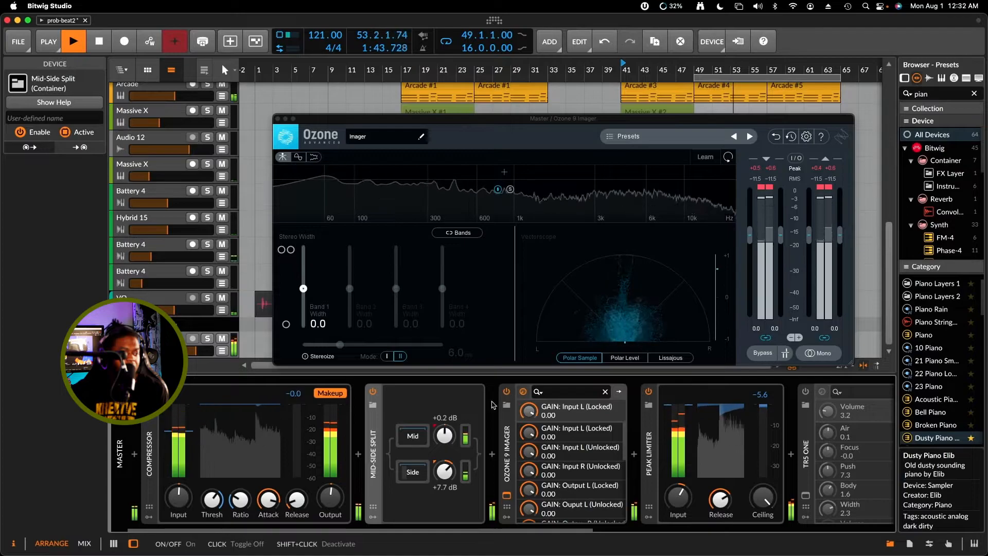
Disable Mid-Side Split and divide the Ozone 9 Imager spectrum into four bands with three crossovers
click(373, 392)
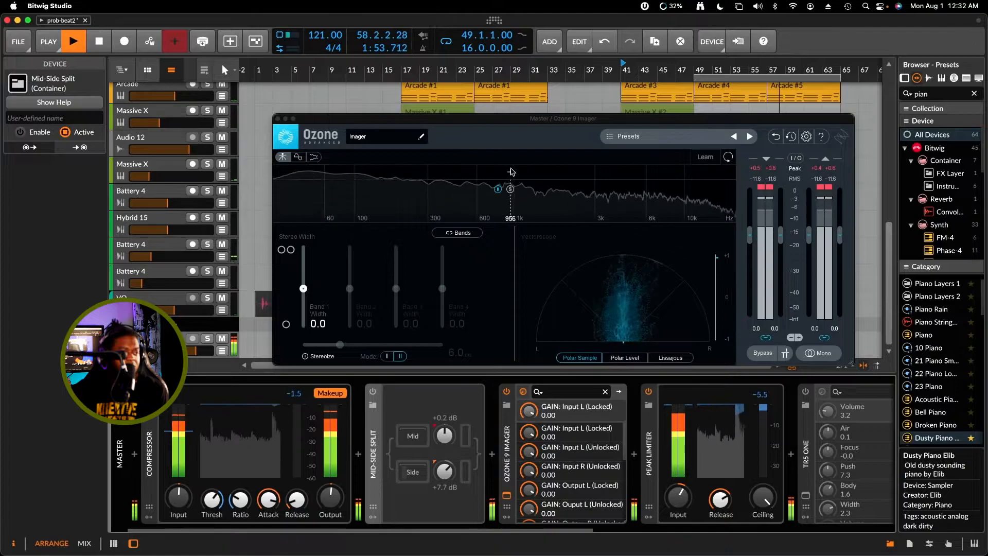
click(507, 172)
click(513, 174)
click(520, 175)
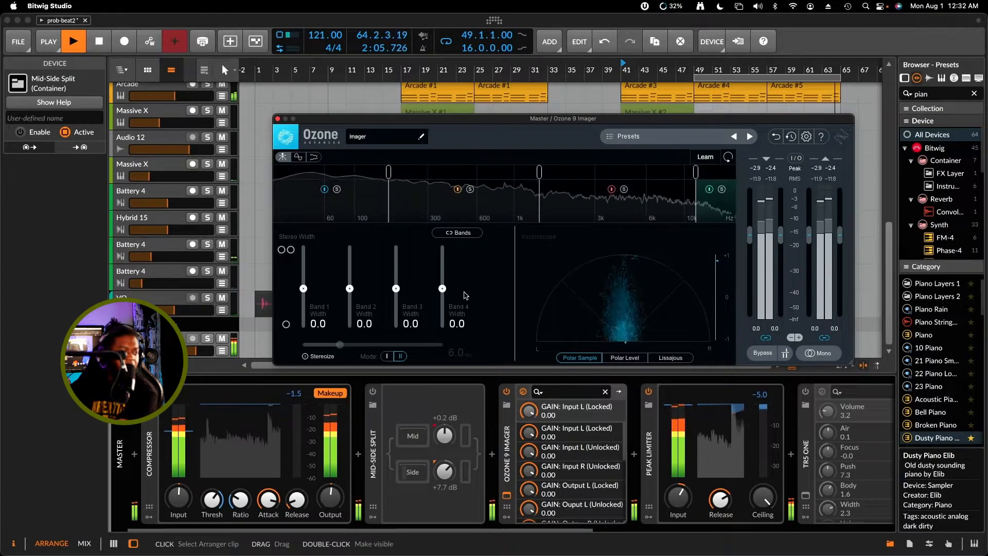
Set the Imager's stereo widths to -30.4 for Band 1, 31.6 for Band 2, 77.2 for Band 3 and 88.6 for Band 4
drag(442, 291, 444, 267)
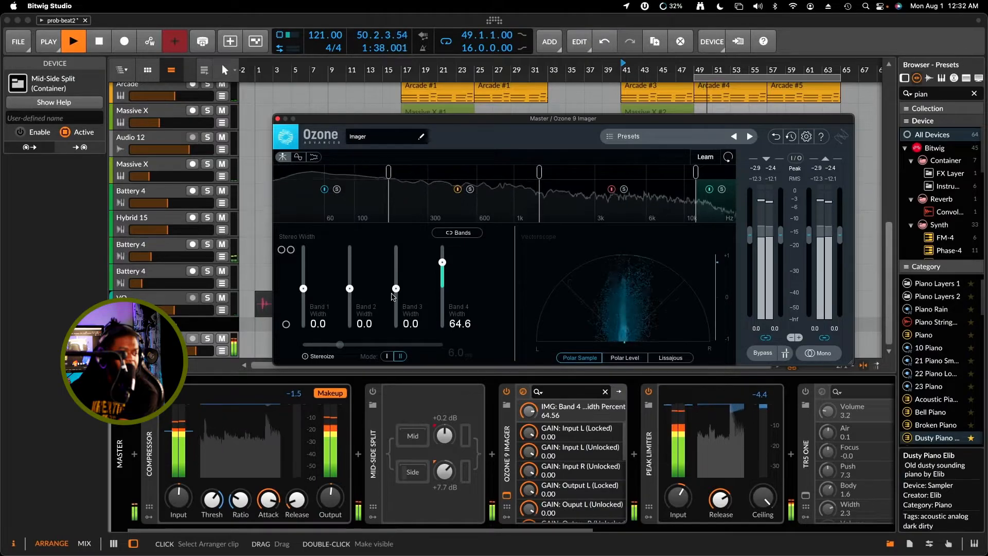
drag(395, 289, 398, 268)
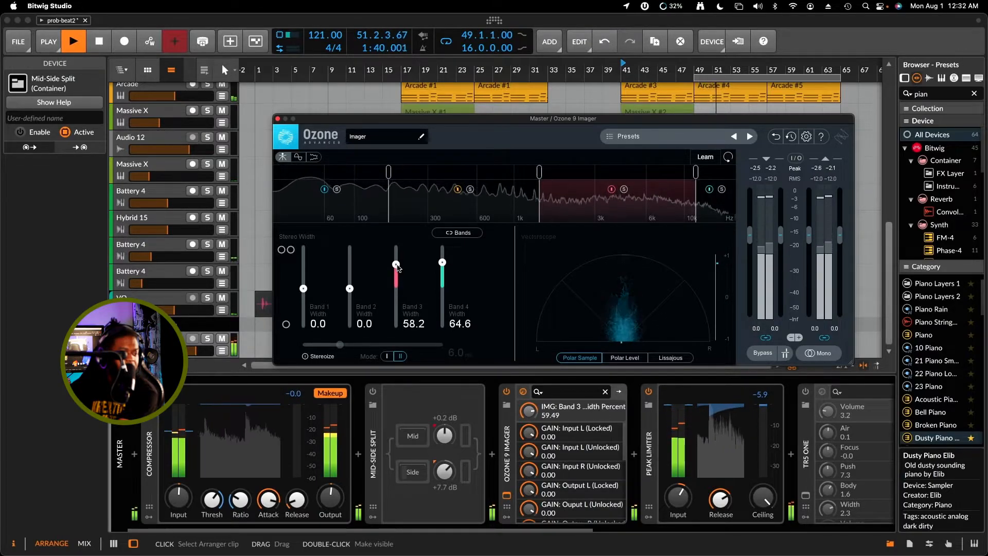
drag(350, 290, 307, 302)
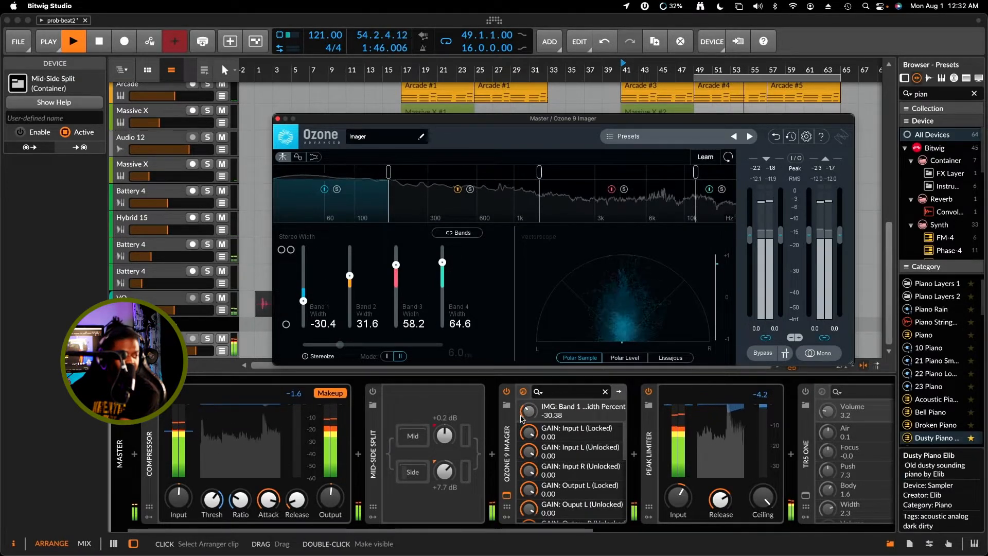
drag(442, 263, 397, 258)
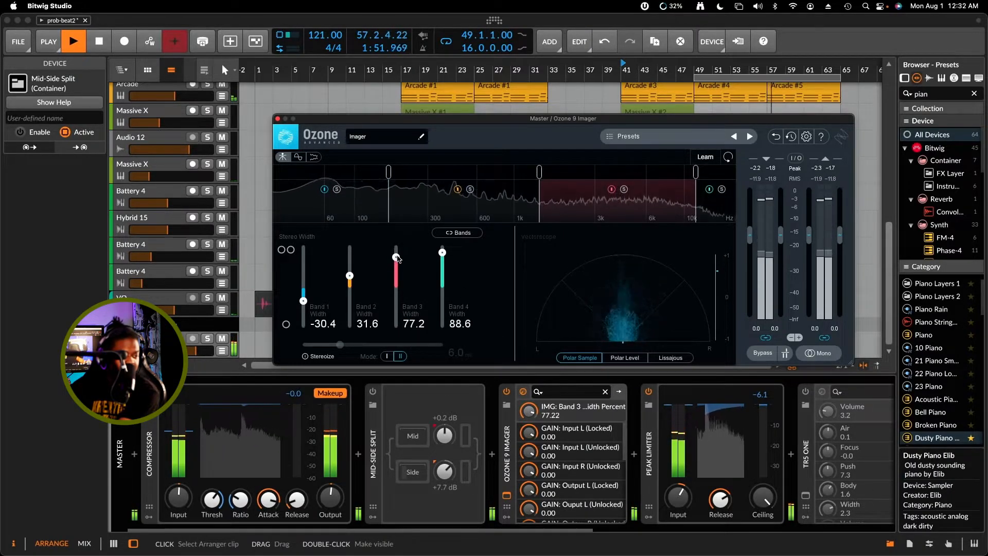
Check the widened mix in mono with Ozone 9 Imager and return to stereo
click(817, 354)
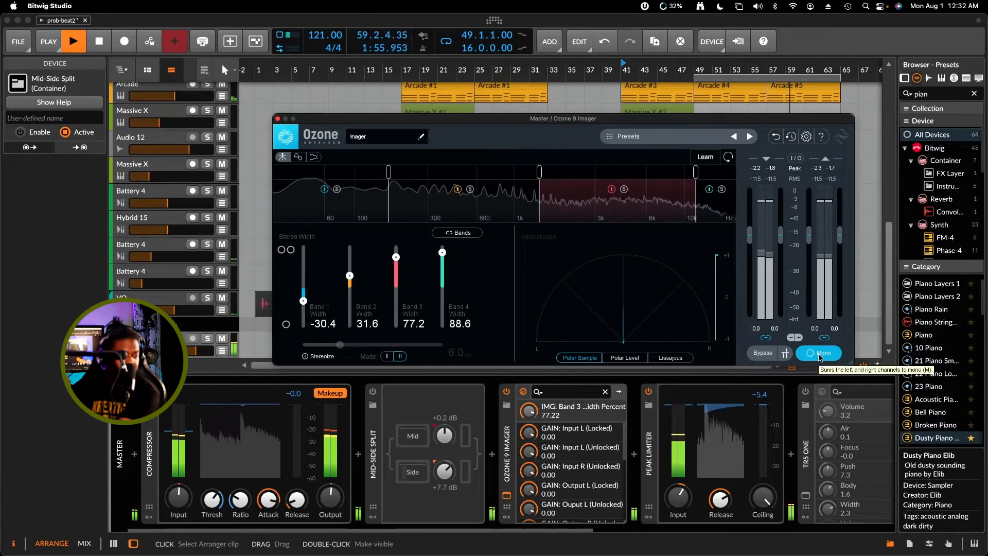
click(819, 355)
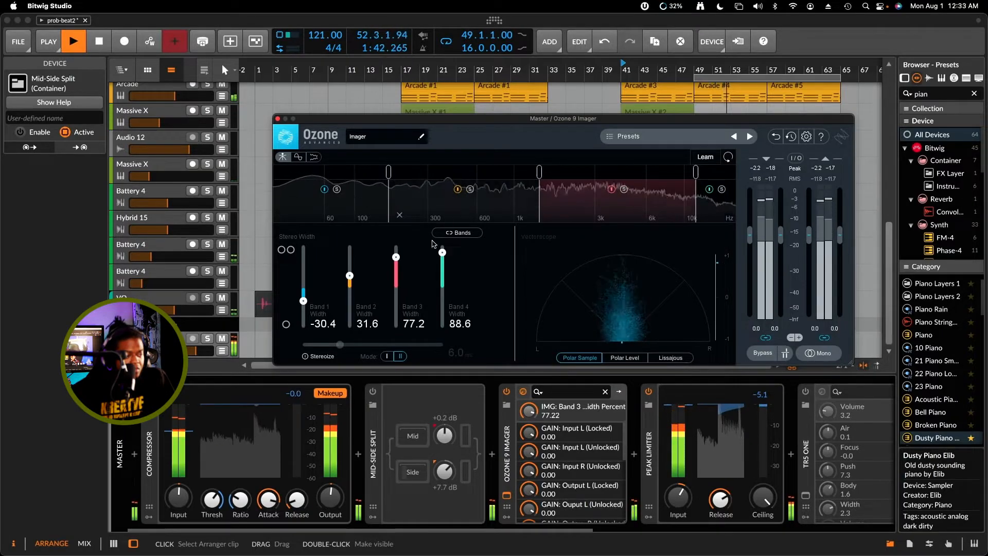
Set the Imager's Band 1 width to -43.0 and Band 2 width to 41.8, and bypass the Imager for comparison
drag(349, 277, 354, 271)
mouse_move(303, 298)
mouse_down()
mouse_move(304, 309)
mouse_move(311, 299)
mouse_up()
drag(355, 269, 350, 272)
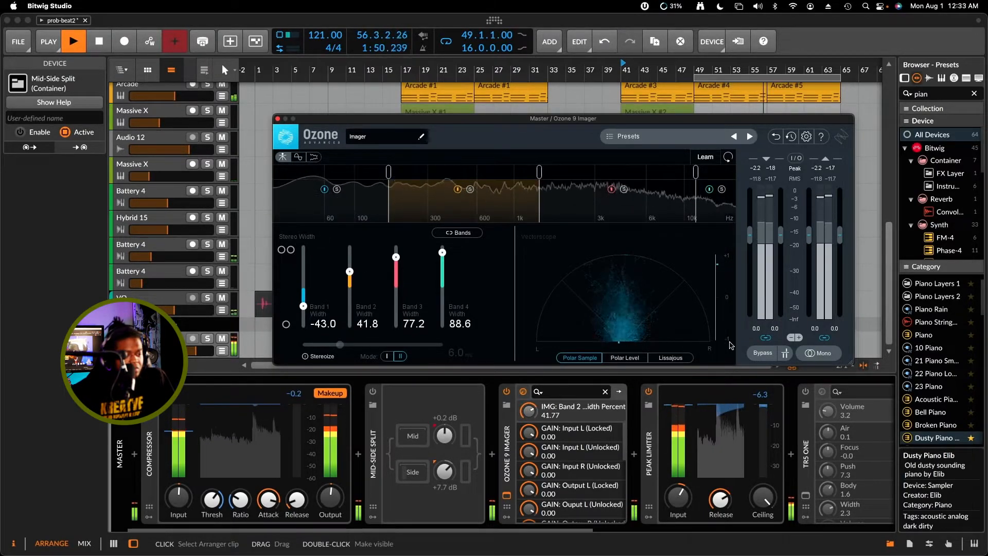
click(762, 355)
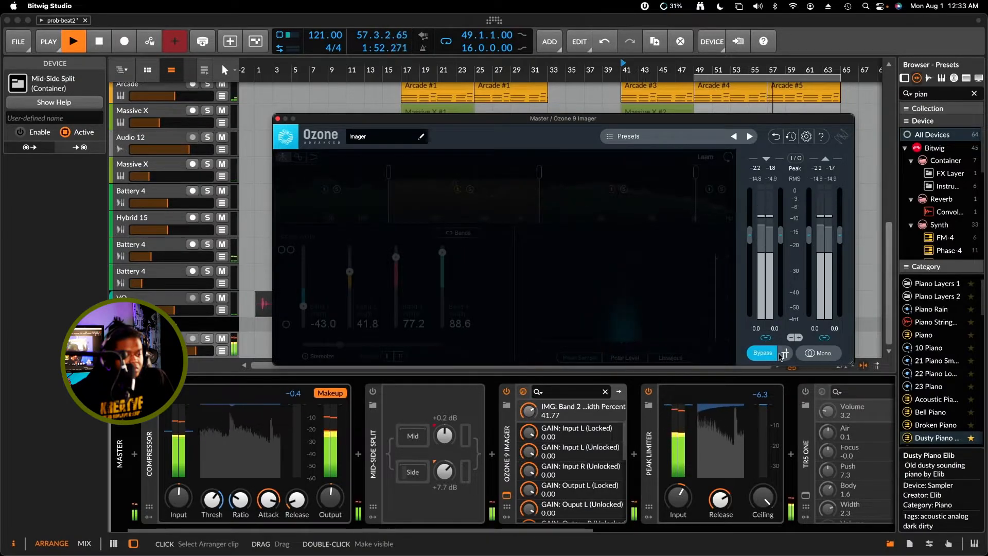
Take the Ozone 9 Imager out of bypass and turn off its gain matching
click(761, 355)
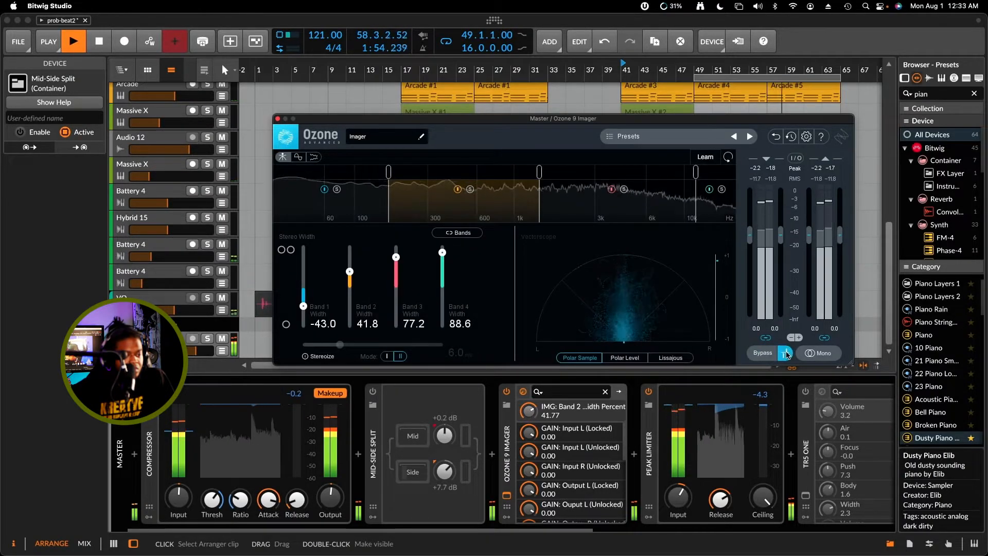
click(786, 355)
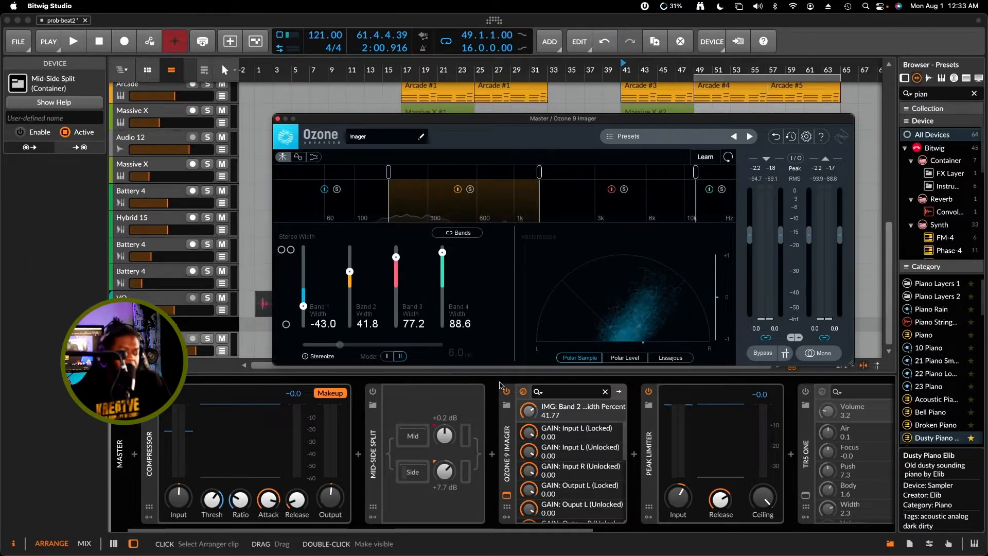
click(434, 406)
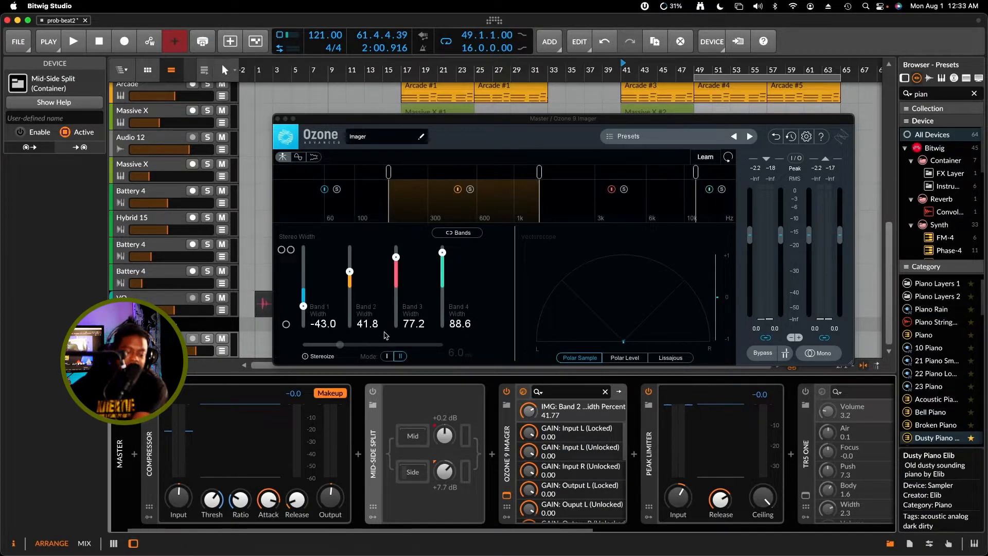
Switch off all four Imager bands during playback and enable Mid-Side Split to compare its widening
key(space)
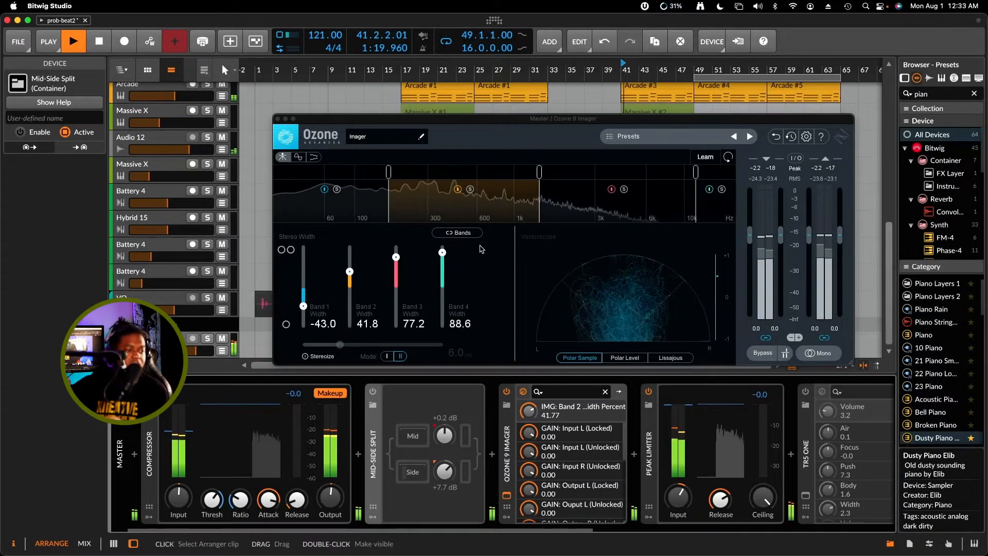
click(457, 189)
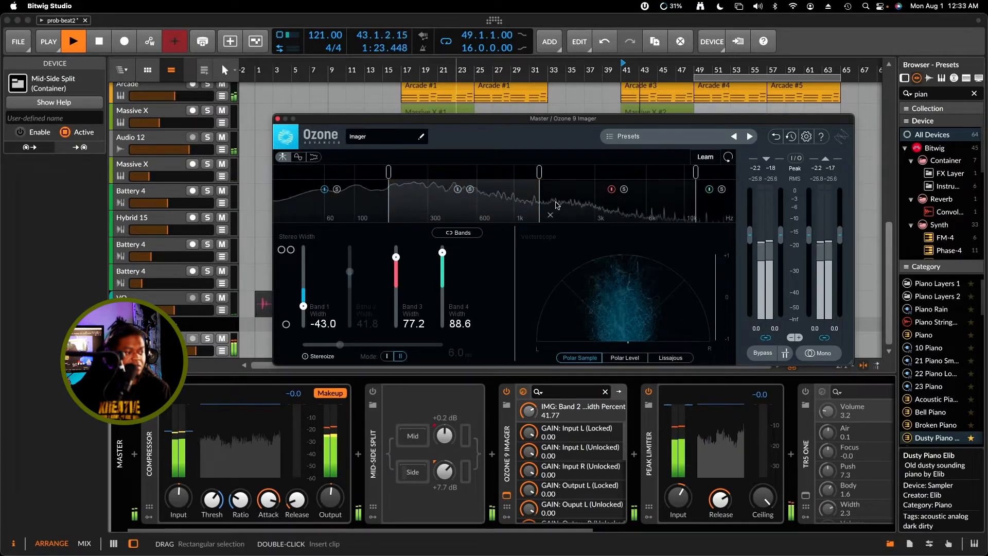
click(612, 189)
click(709, 190)
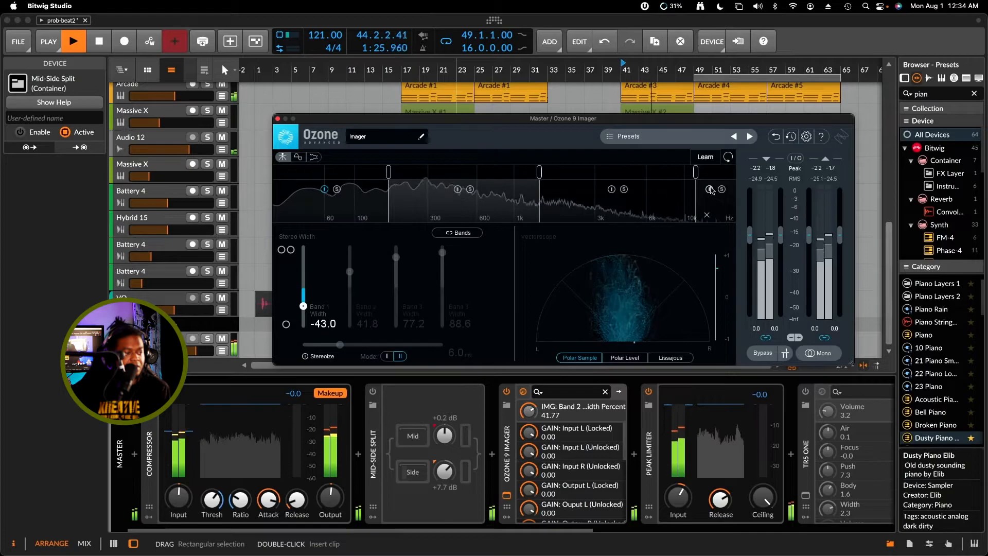
click(324, 190)
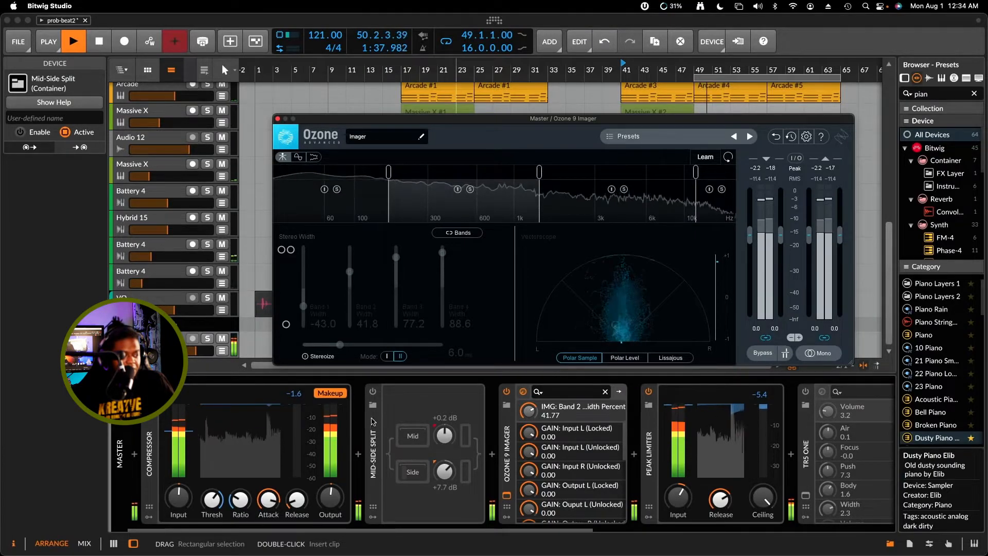
click(373, 393)
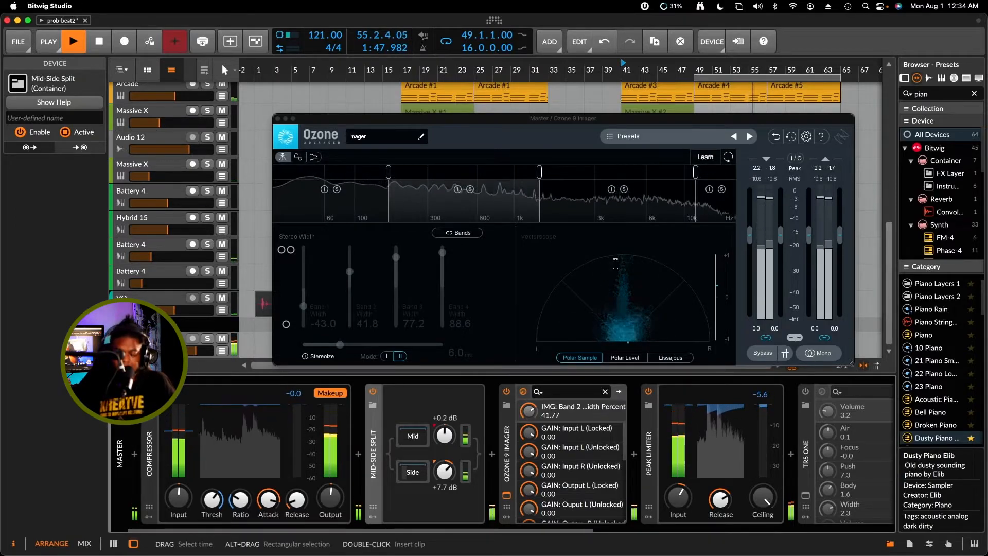
key(space)
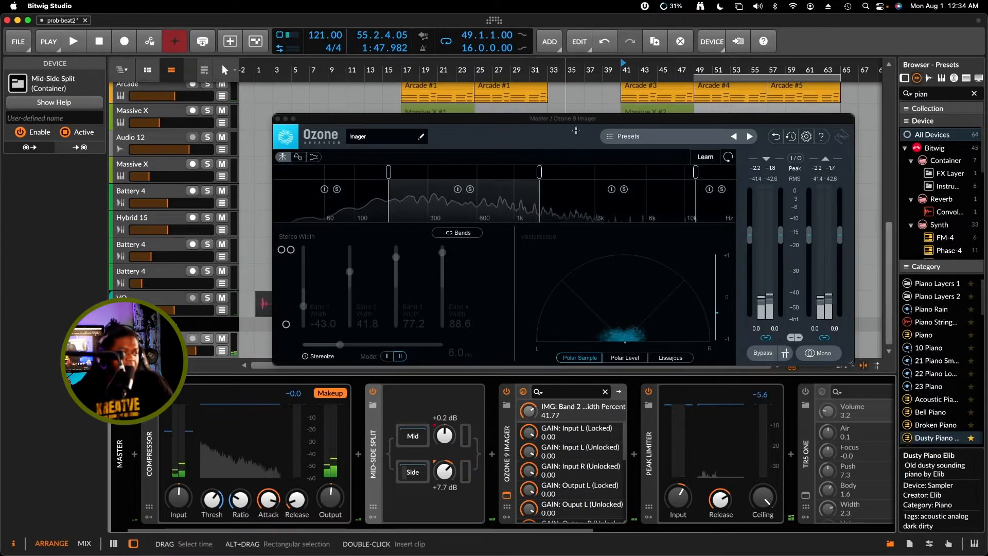
Move the Ozone 9 Imager window off the device chain and close it
drag(609, 119, 589, 132)
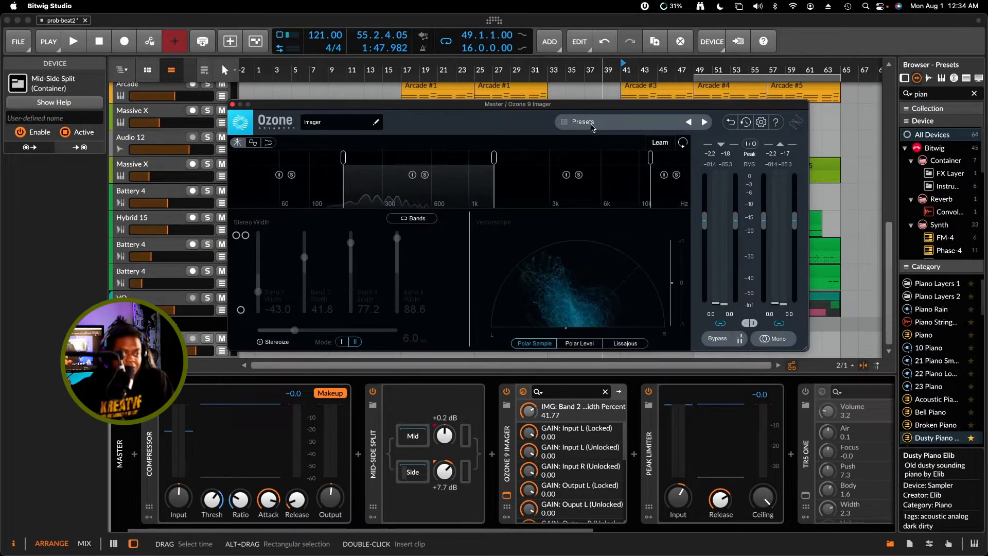
drag(592, 105, 613, 105)
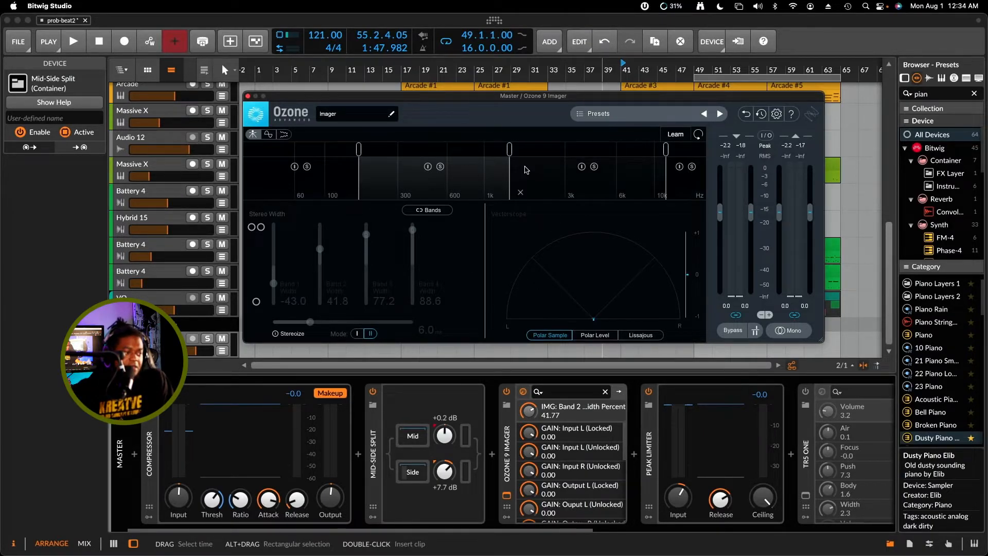
mouse_move(488, 97)
mouse_down()
mouse_move(498, 130)
mouse_move(498, 99)
mouse_up()
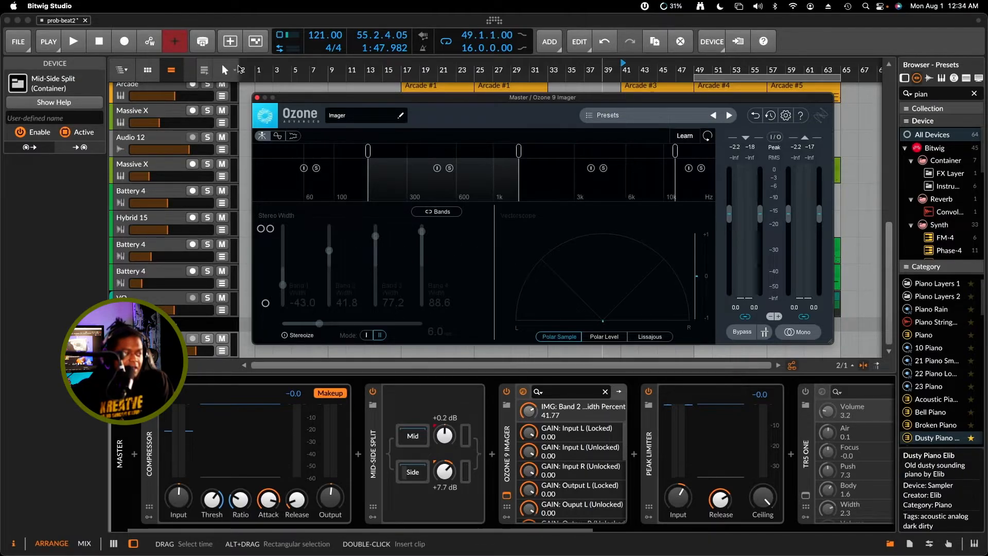
click(257, 98)
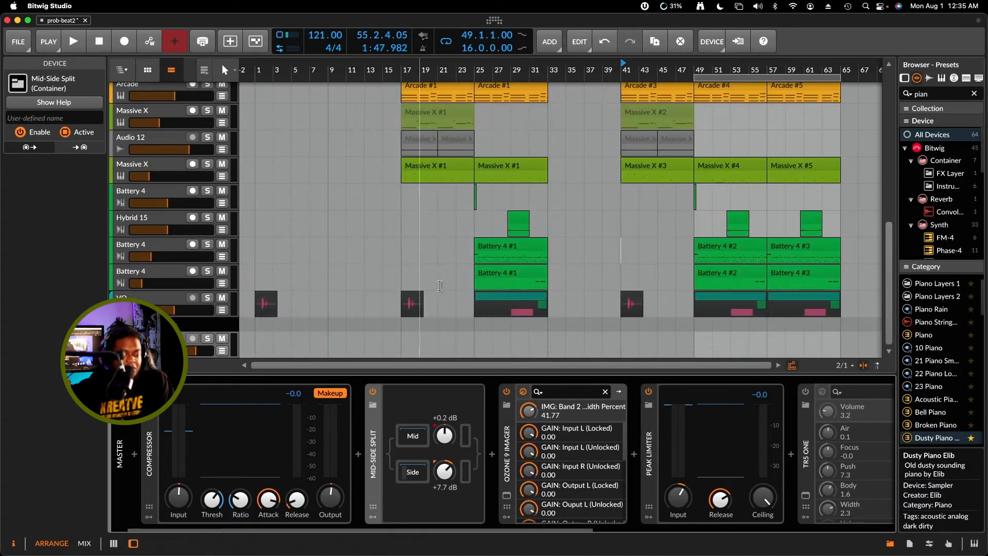
drag(431, 529, 286, 507)
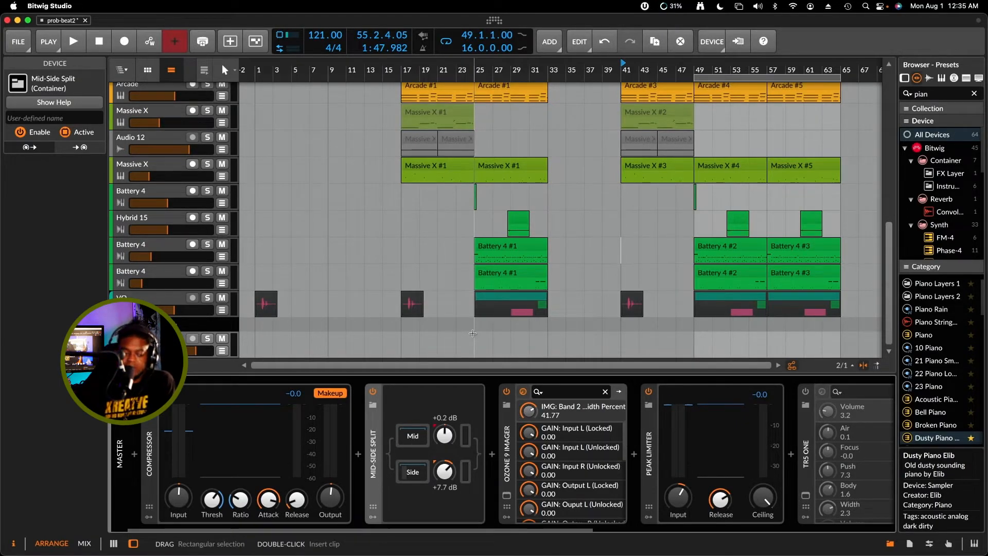
Open the mixer and select all channels from Master and VO back to Dusty Piano Elib
key(alt+2)
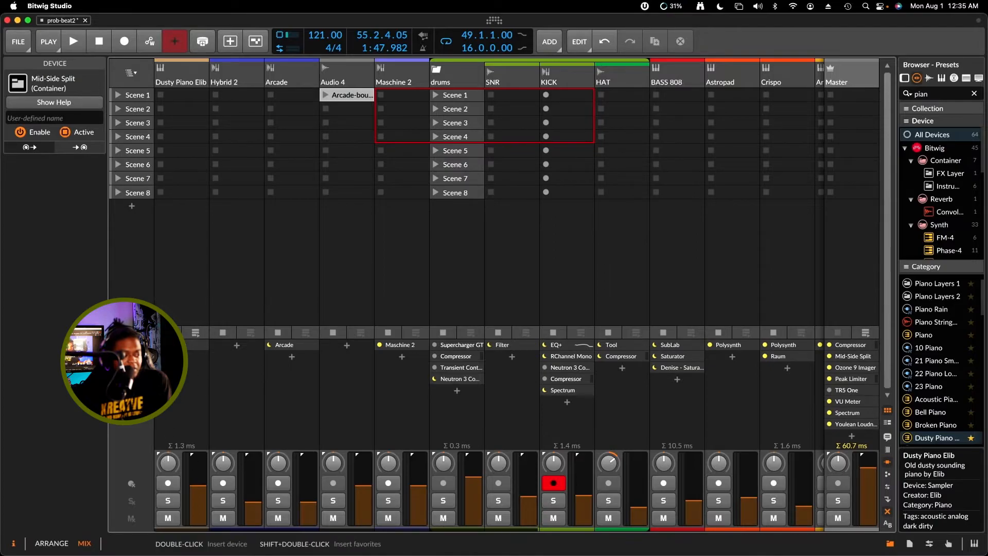
click(174, 345)
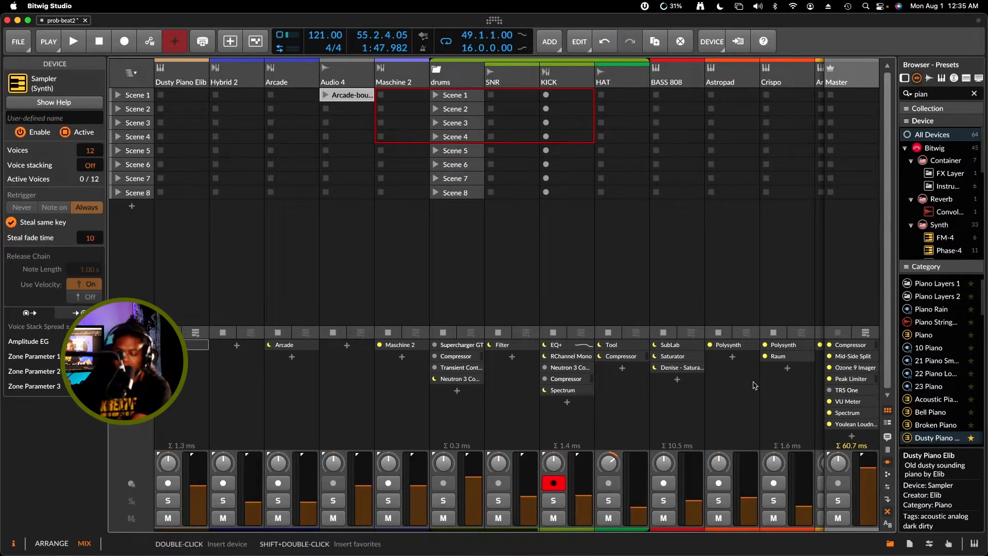
scroll(754, 375, right, 5)
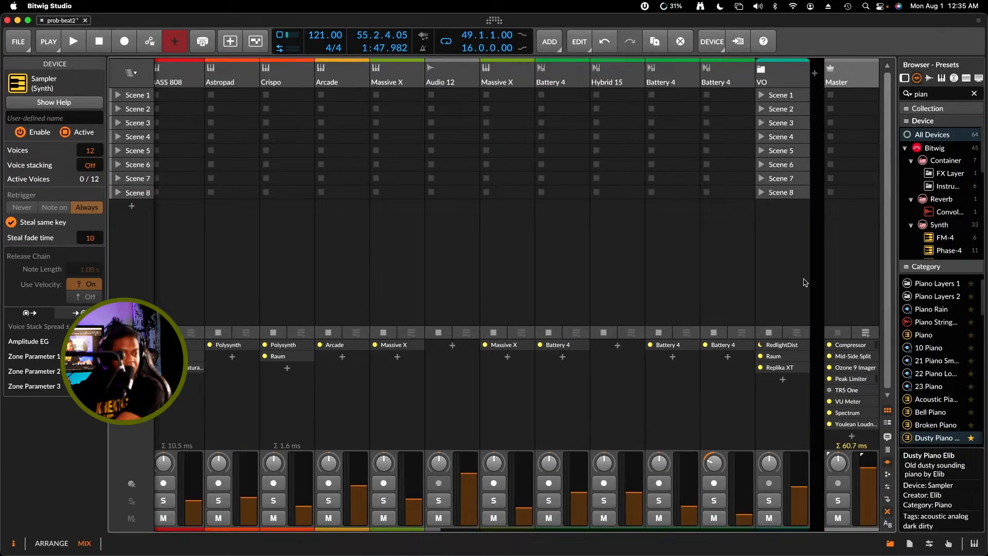
click(781, 77)
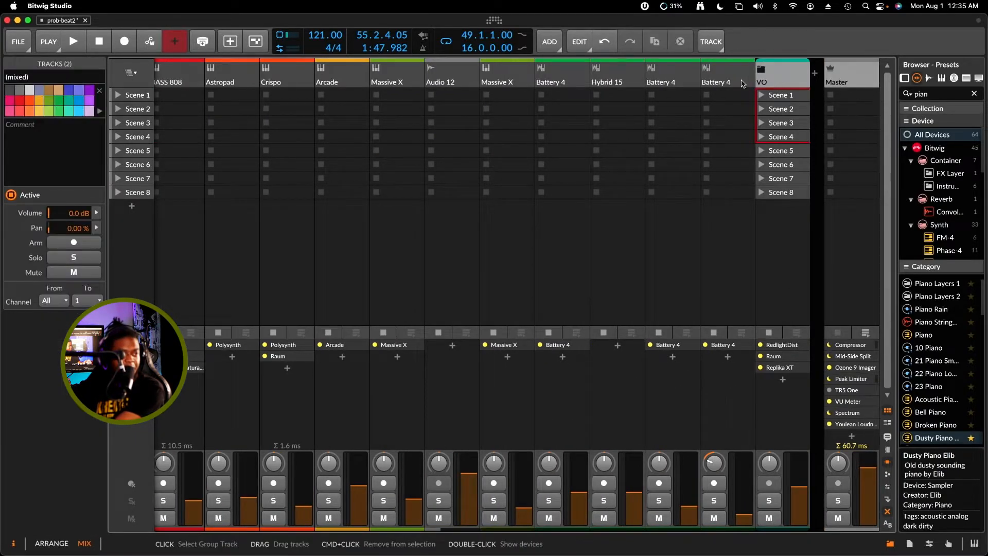
shift+click(622, 76)
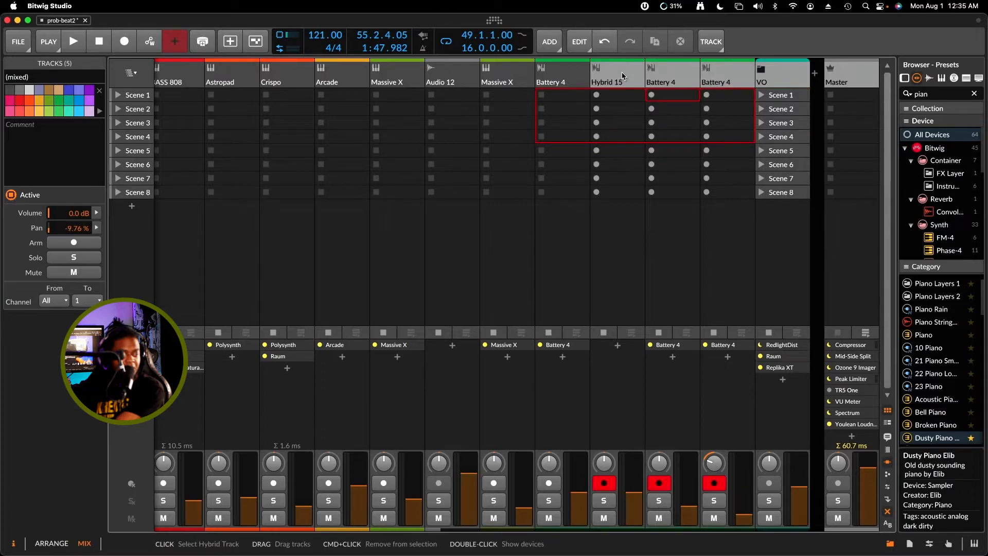
scroll(622, 77, left, 10)
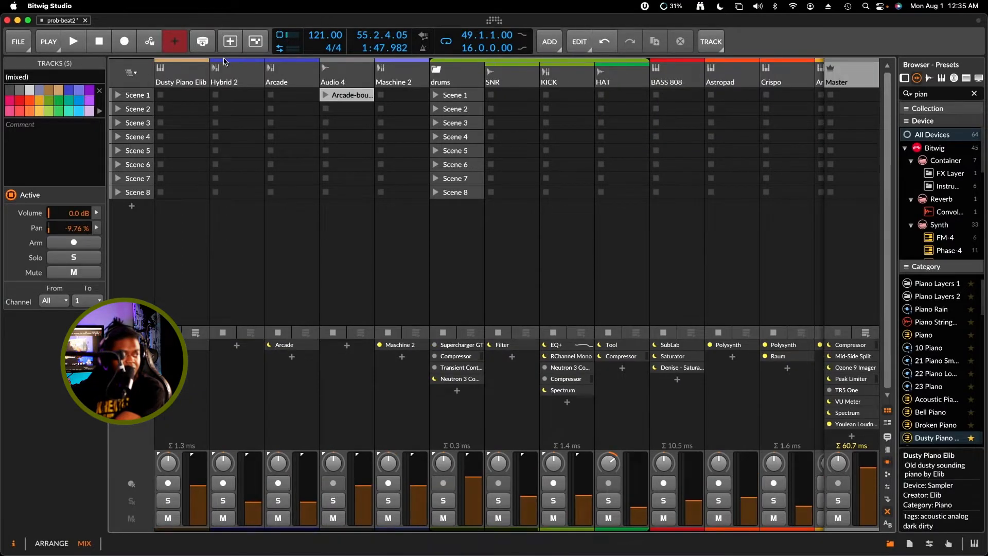
shift+click(173, 72)
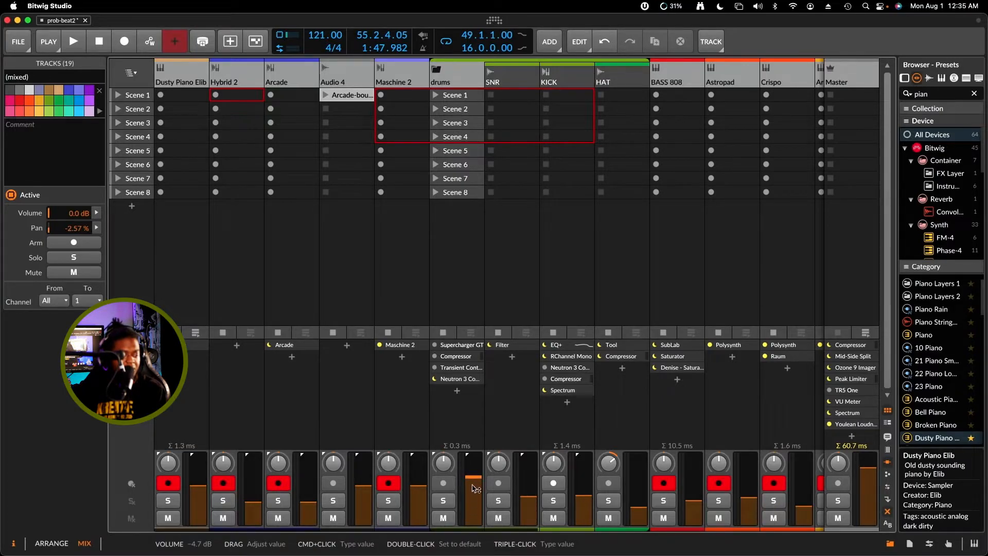
Try lowering the drums group volume to -5.7 dB with all channels selected, and undo the change
drag(473, 481, 477, 482)
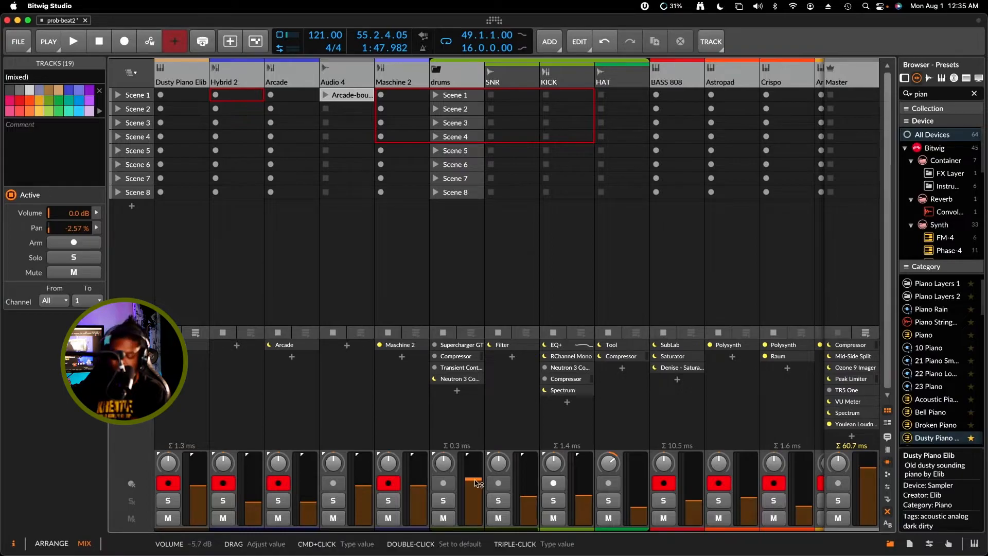
key(super+z)
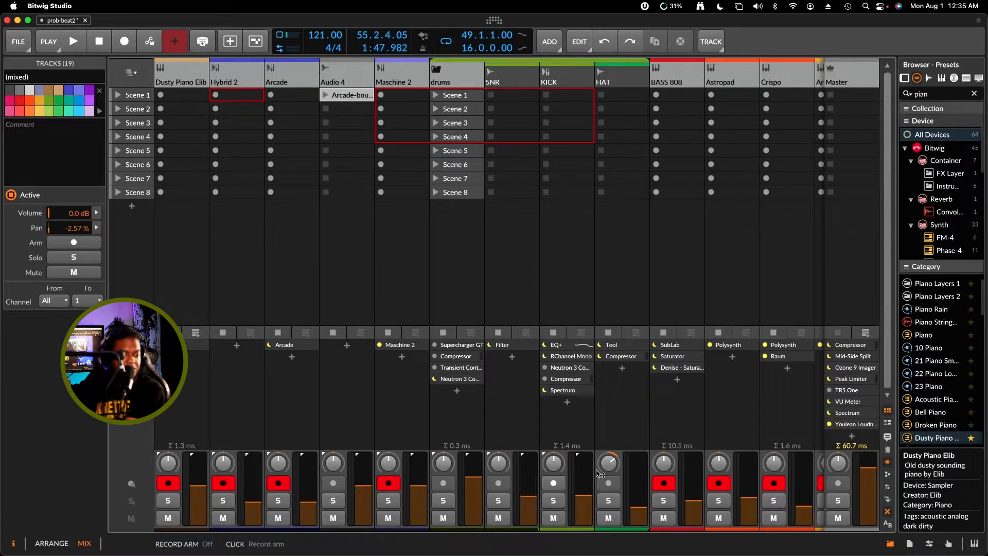
click(618, 414)
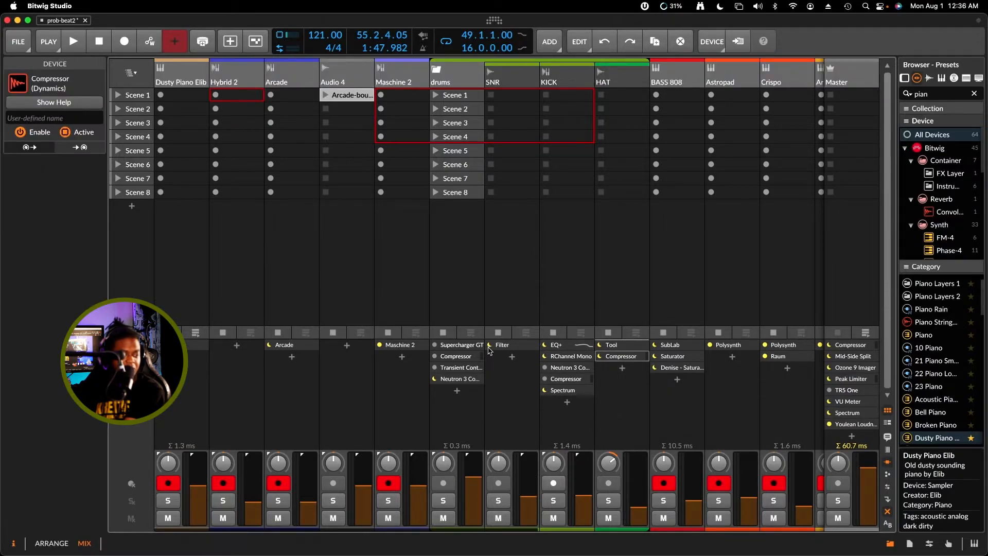
click(471, 424)
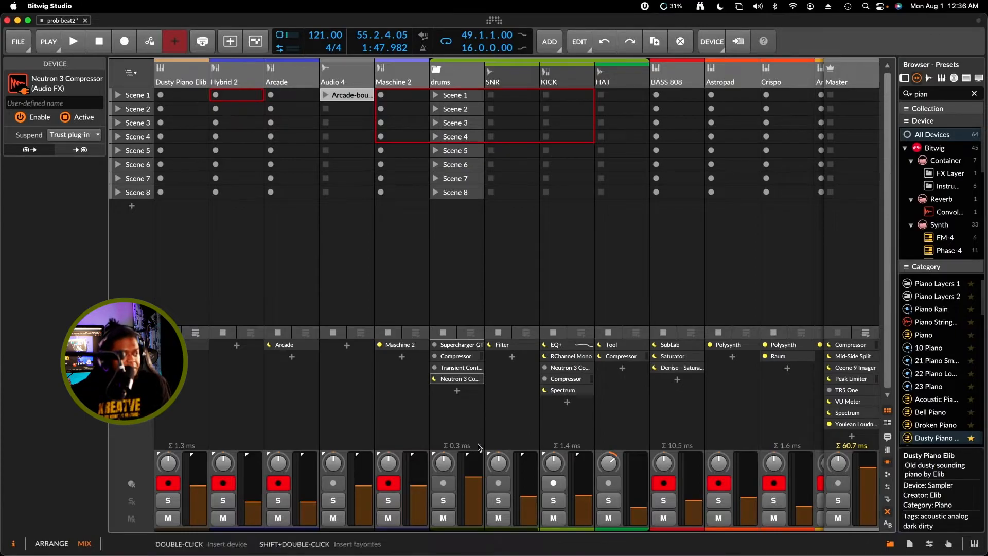
click(445, 286)
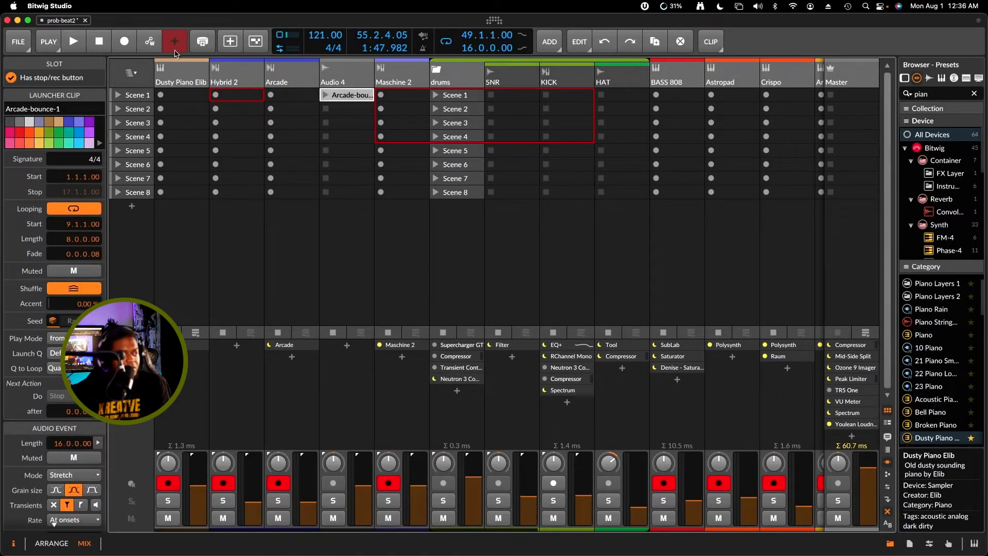
Return to the arrangement with the Master's devices shown and view the chain from Peak Limiter to Youlean Loudness
click(185, 68)
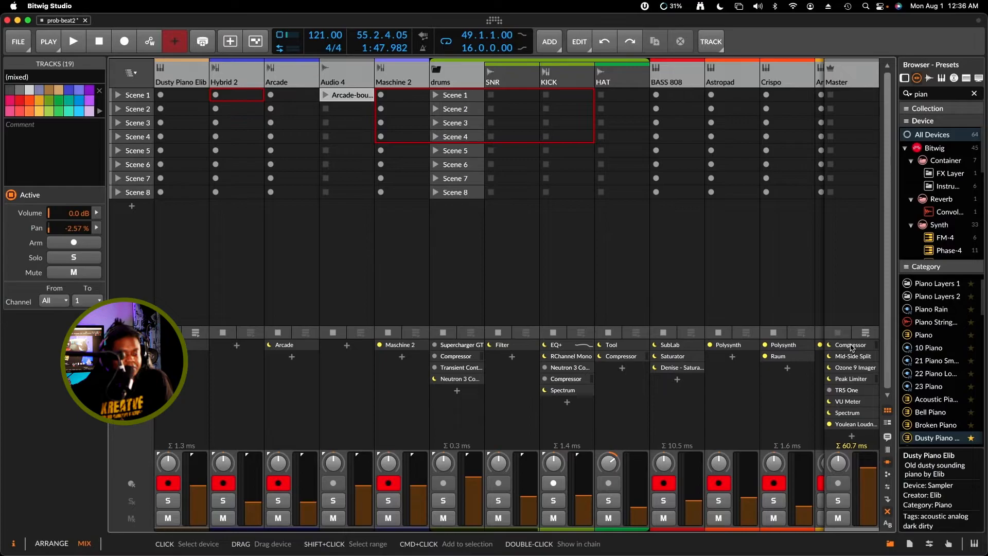
click(859, 381)
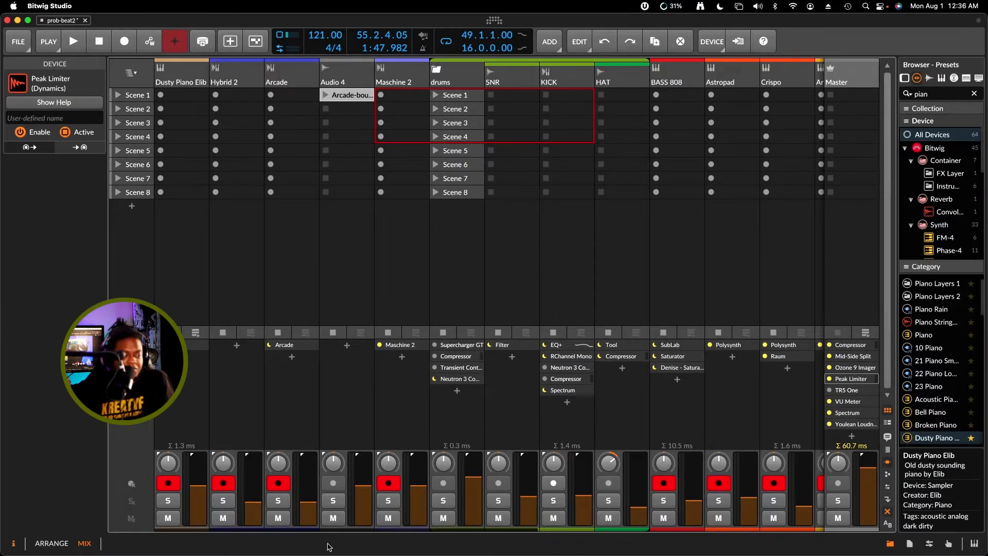
click(54, 544)
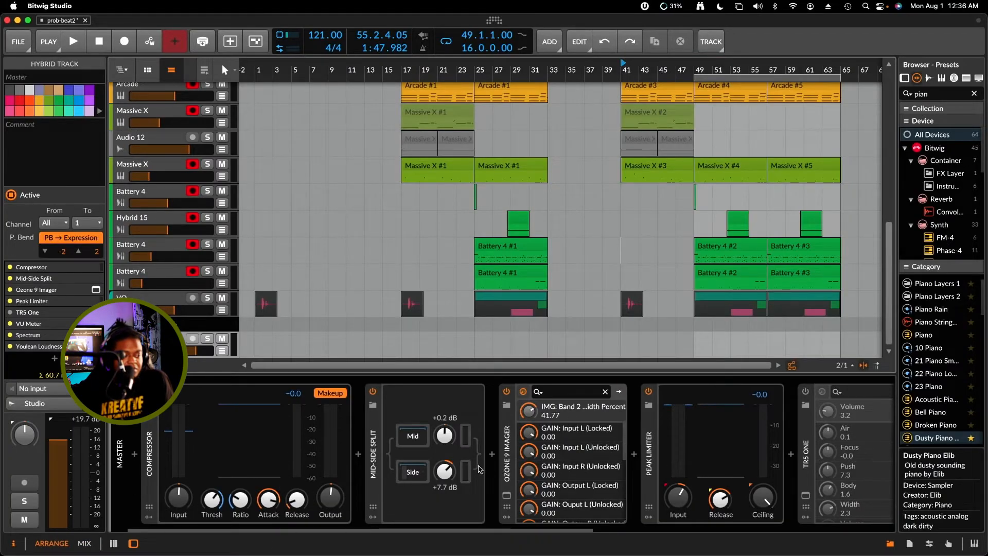
drag(330, 533, 645, 528)
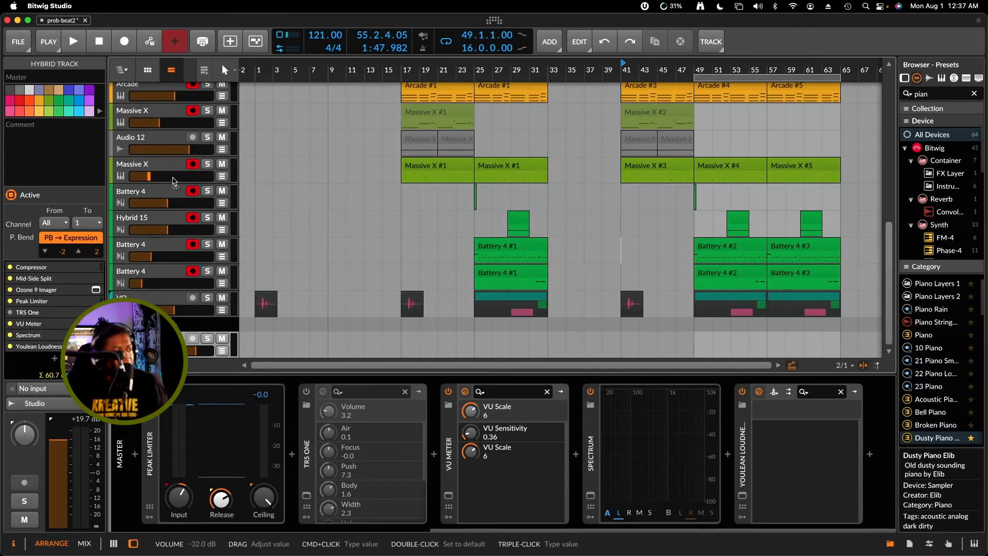
Look through the arrangement's tracks, select the Battery 4 track directly below Hybrid 15, and play the beat from bar 41
scroll(174, 181, up, 10)
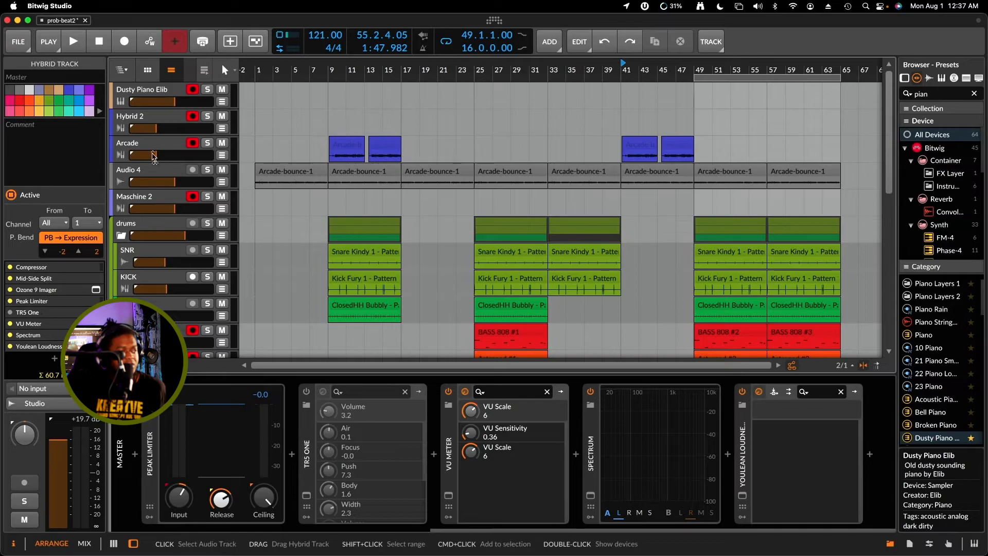
scroll(134, 143, down, 8)
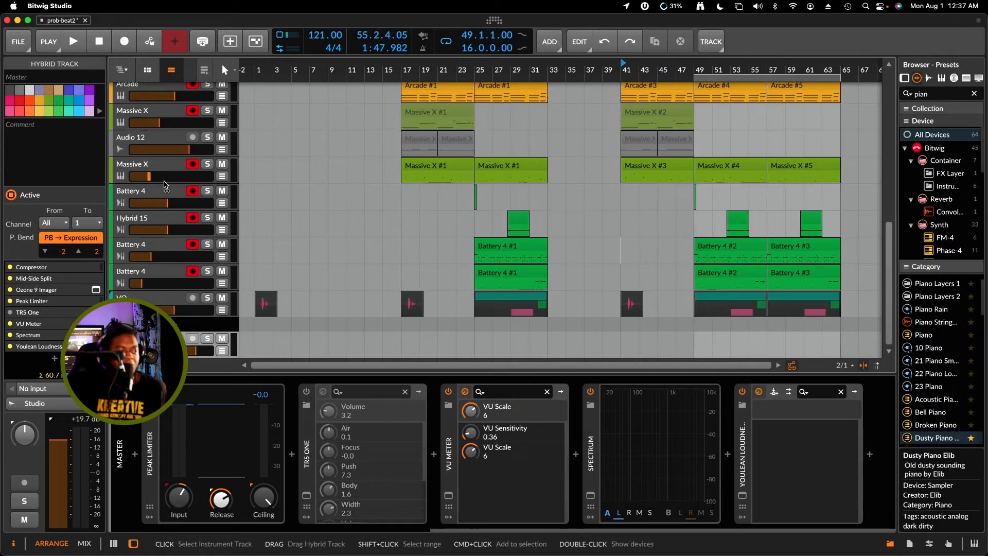
click(166, 246)
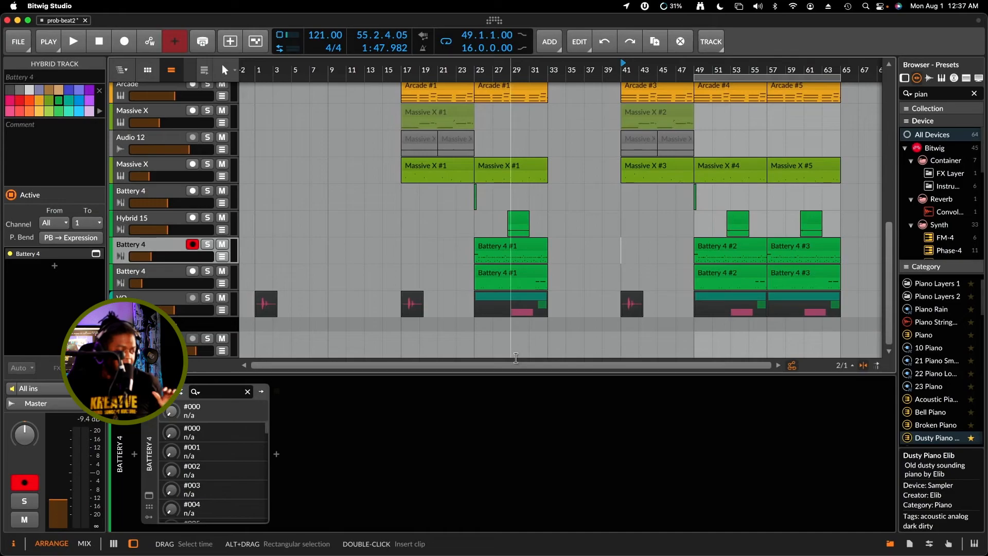
click(173, 274)
click(168, 239)
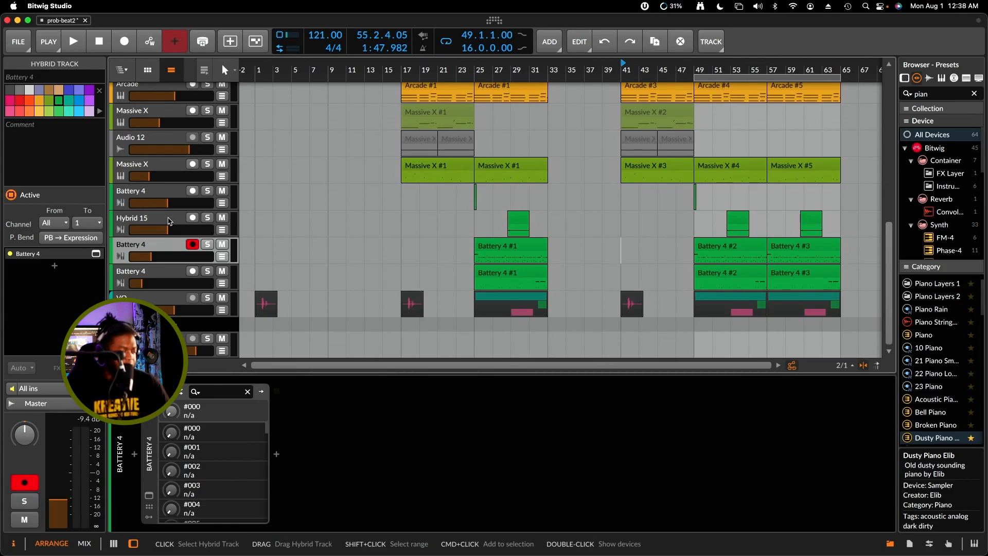
key(space)
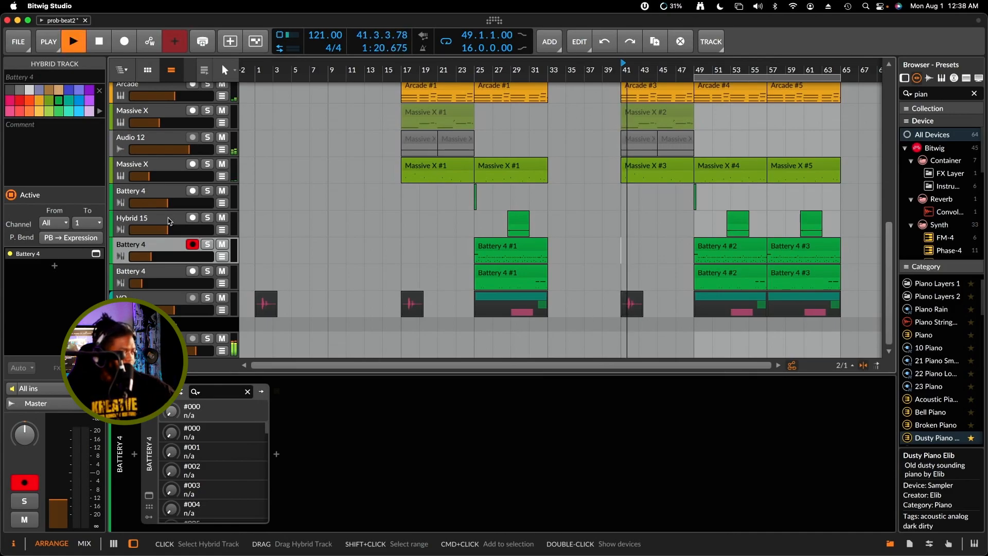